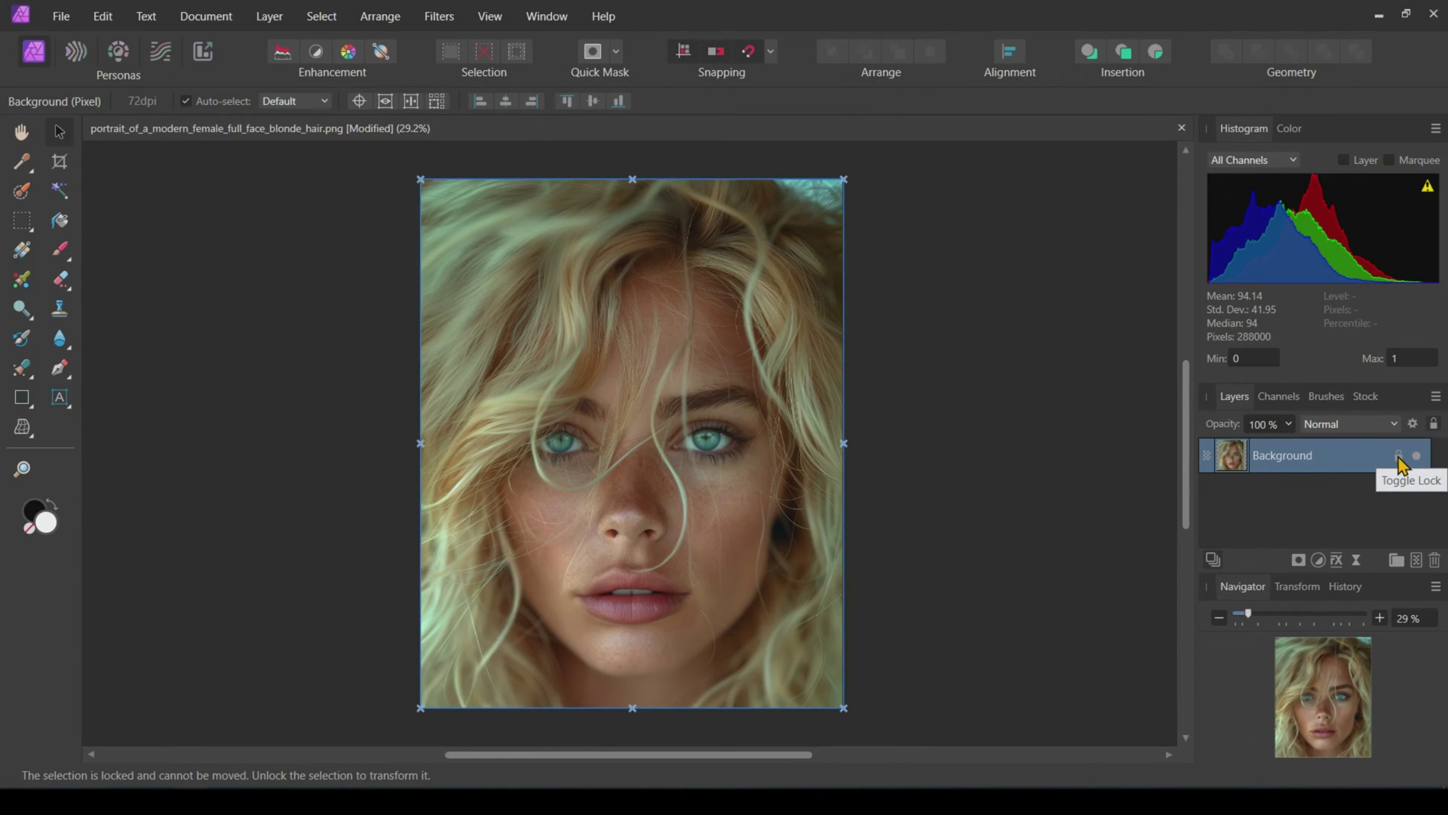
- Unlock the background photo layer and rename it 'original'
{"action": "left_click", "coordinate": [1399, 457]}
{"action": "double_click", "coordinate": [1114, 531]}
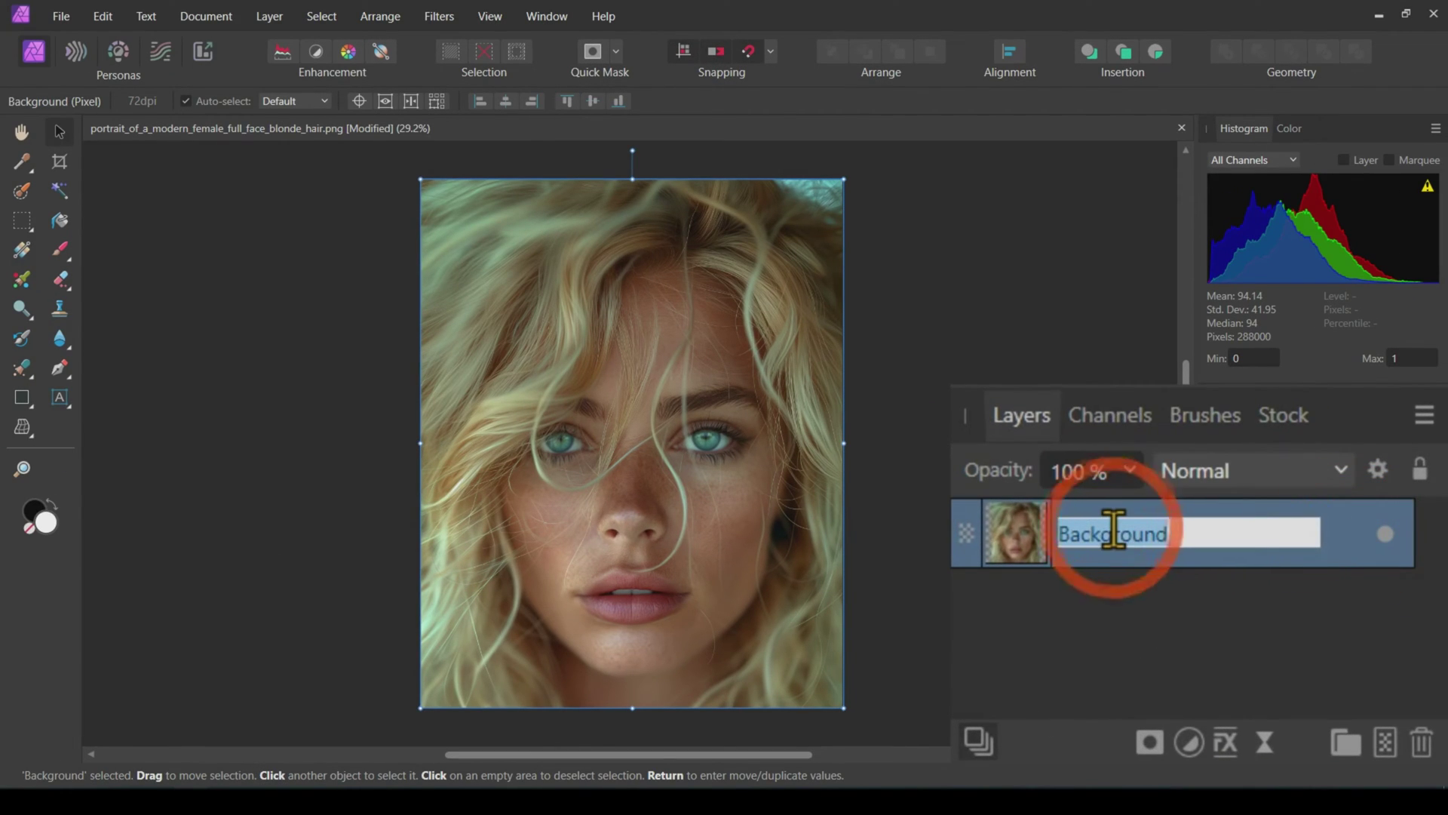
{"action": "type", "text": "original"}
{"action": "key", "text": "Return"}
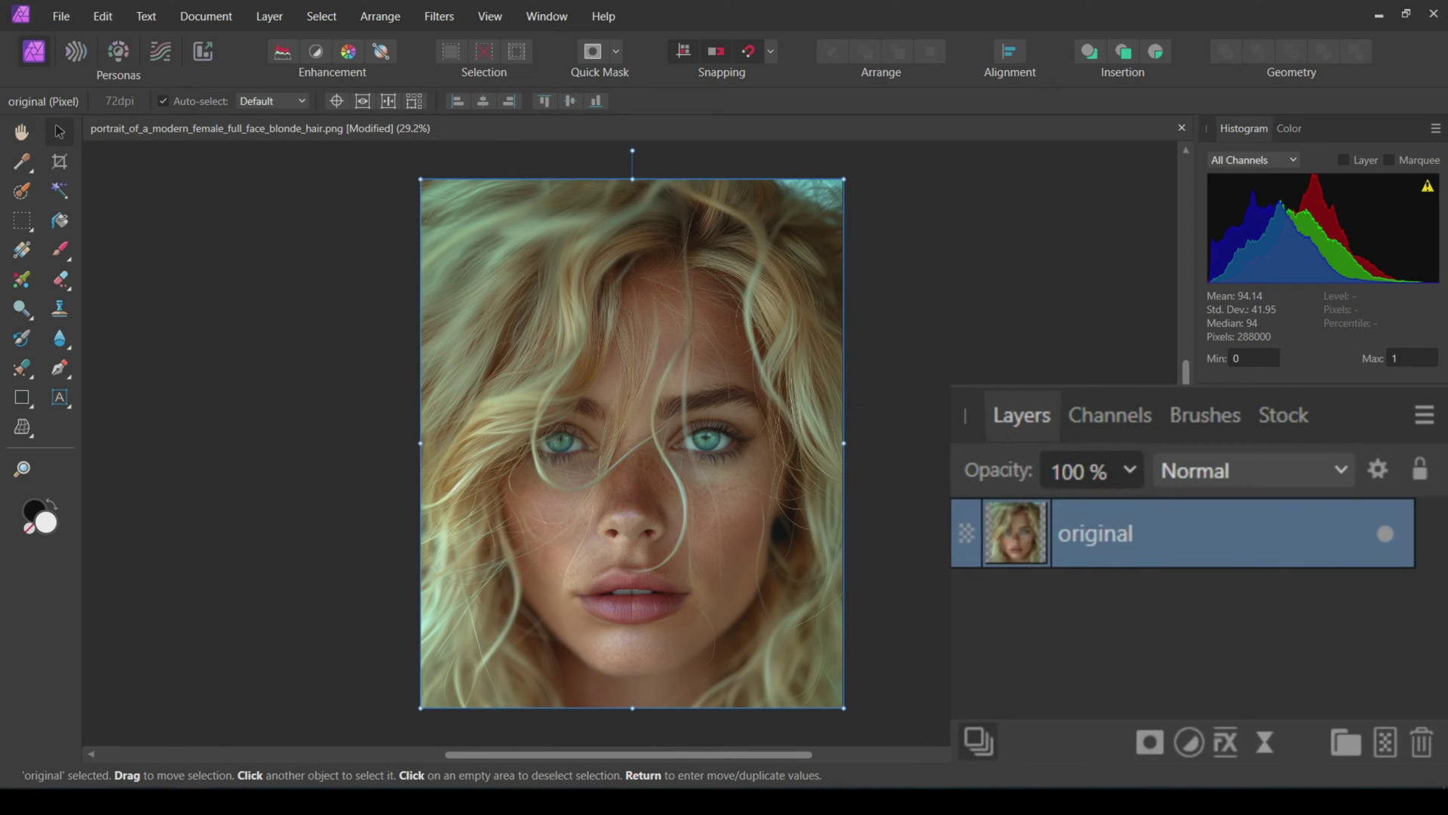
- Duplicate the original layer with Ctrl+J and name the duplicate 'copy'
{"action": "key", "text": "ctrl+j"}
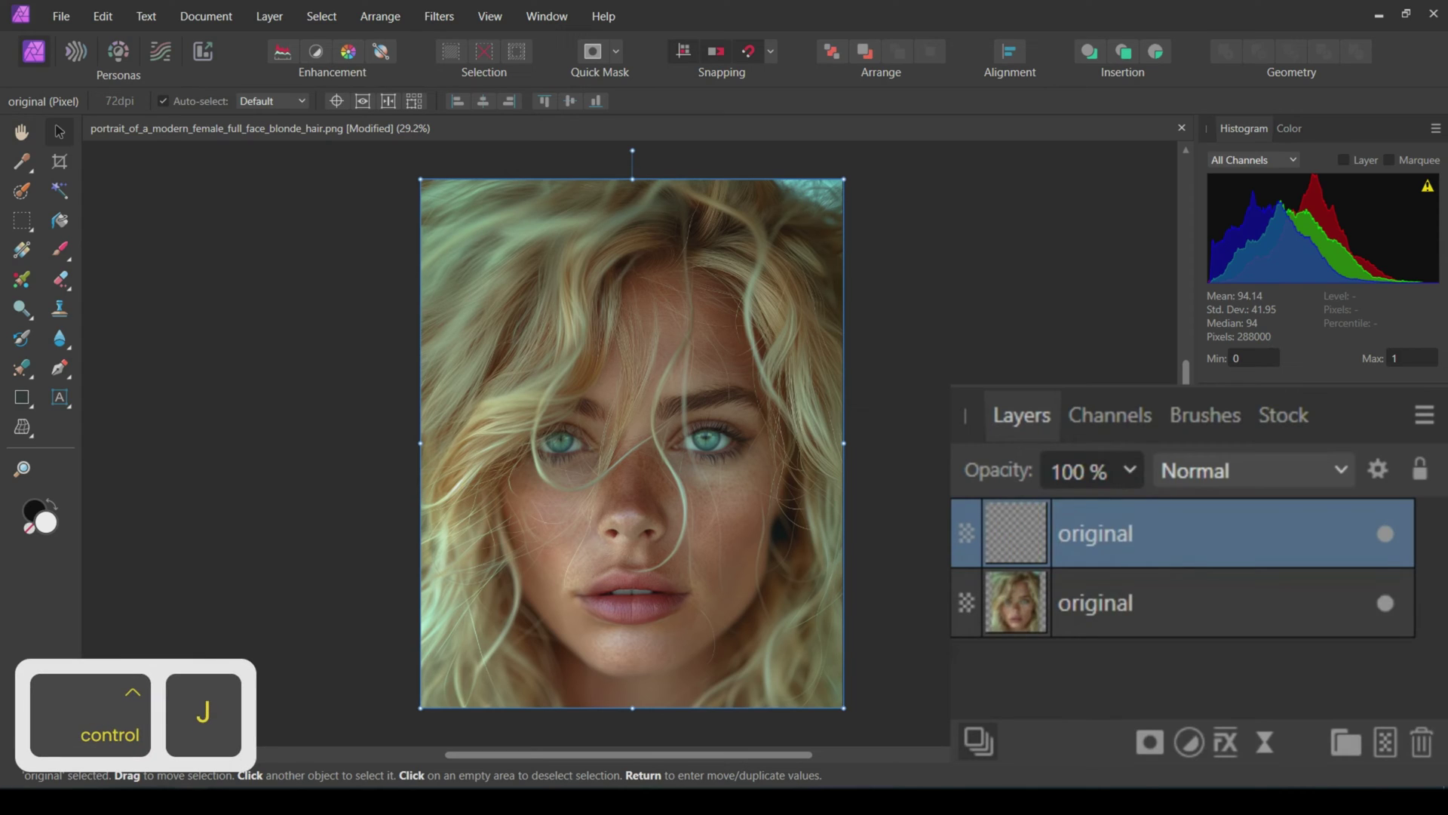
{"action": "double_click", "coordinate": [1079, 534]}
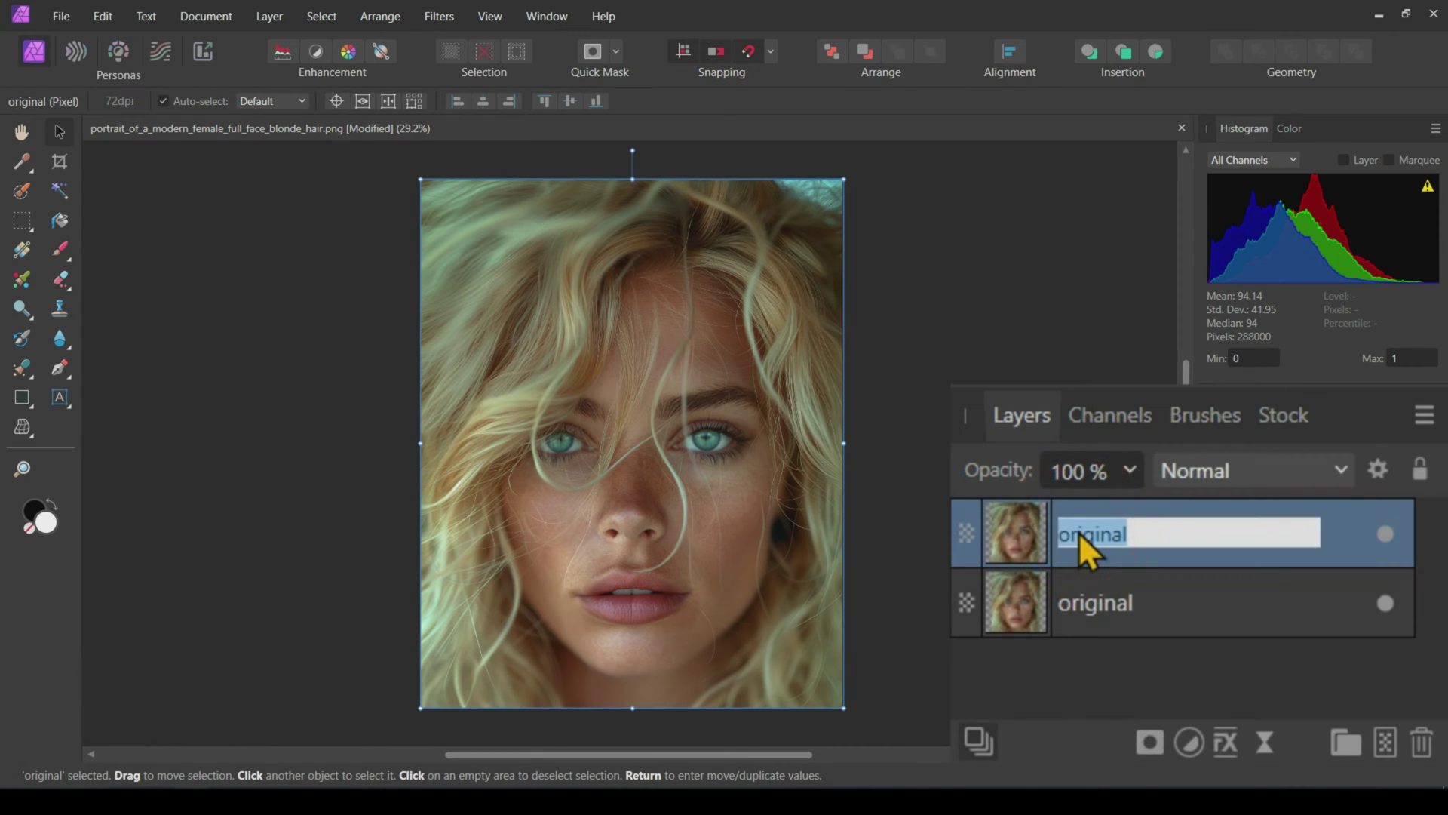
{"action": "type", "text": "copy"}
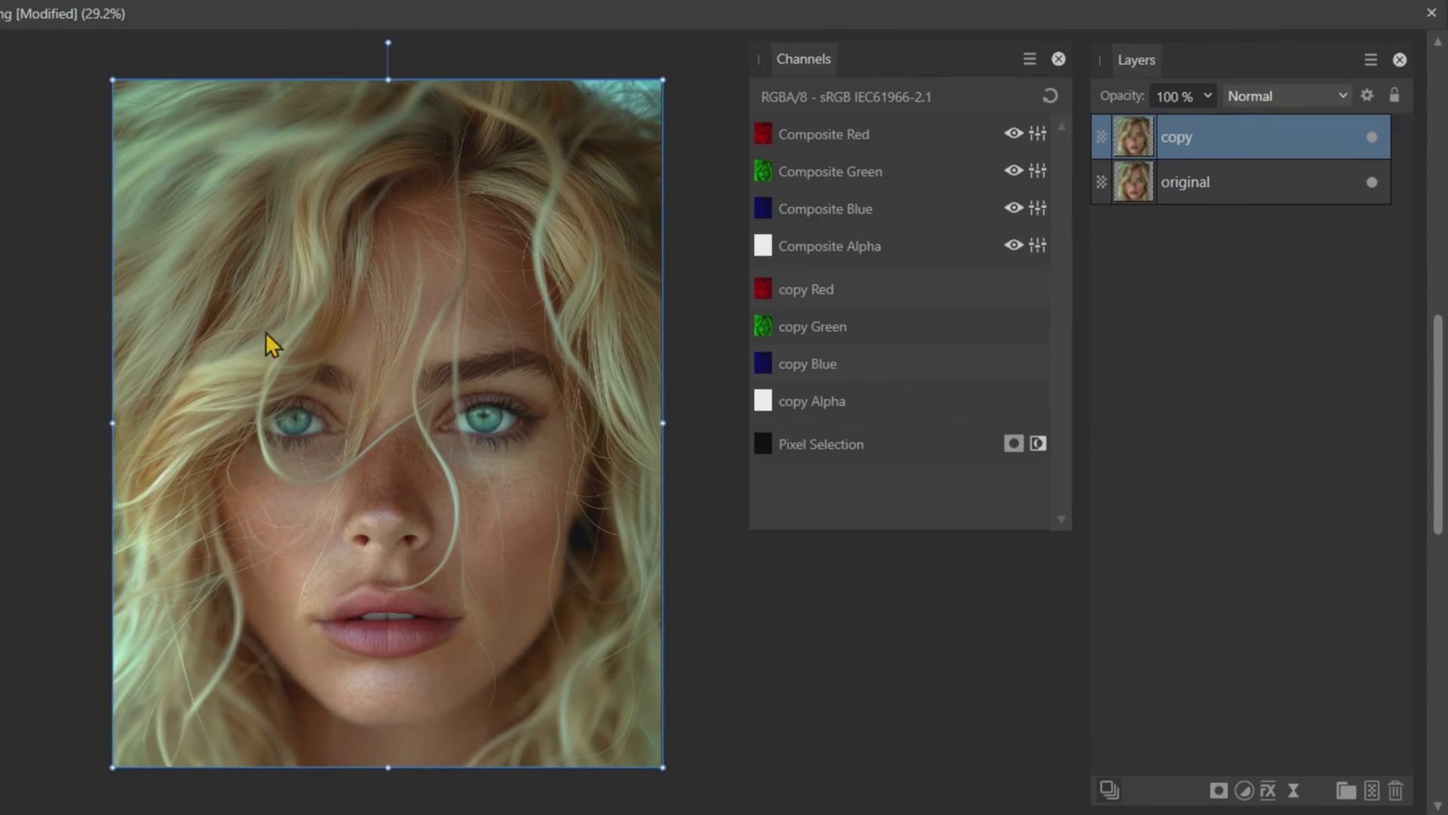
- Show only the Composite Red channel so the portrait displays in greyscale
{"action": "left_click", "coordinate": [827, 134]}
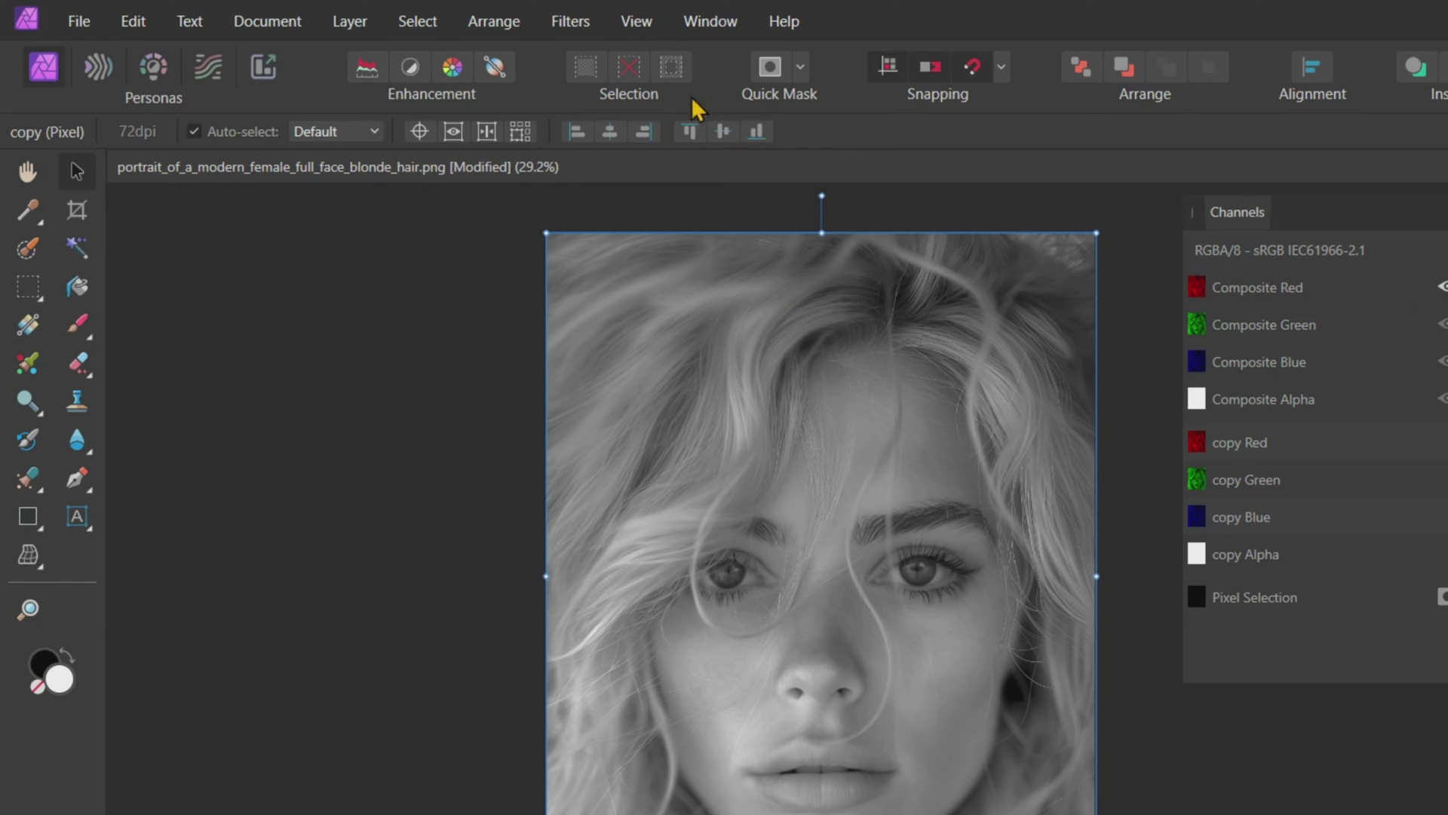
- Add the Shear Tool to the Tools panel through View > Customize Tools
{"action": "left_click", "coordinate": [634, 28]}
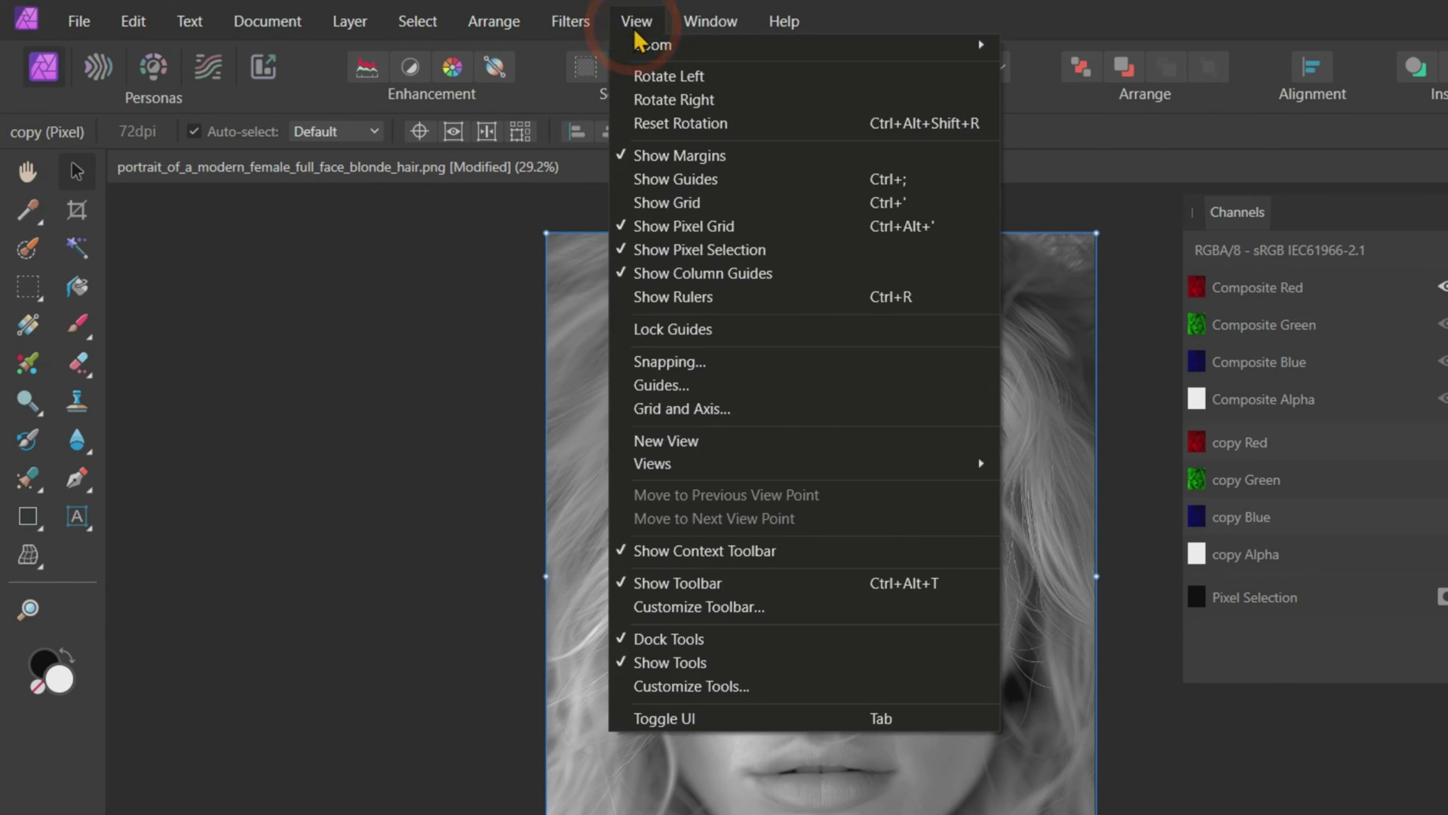
{"action": "left_click", "coordinate": [683, 688]}
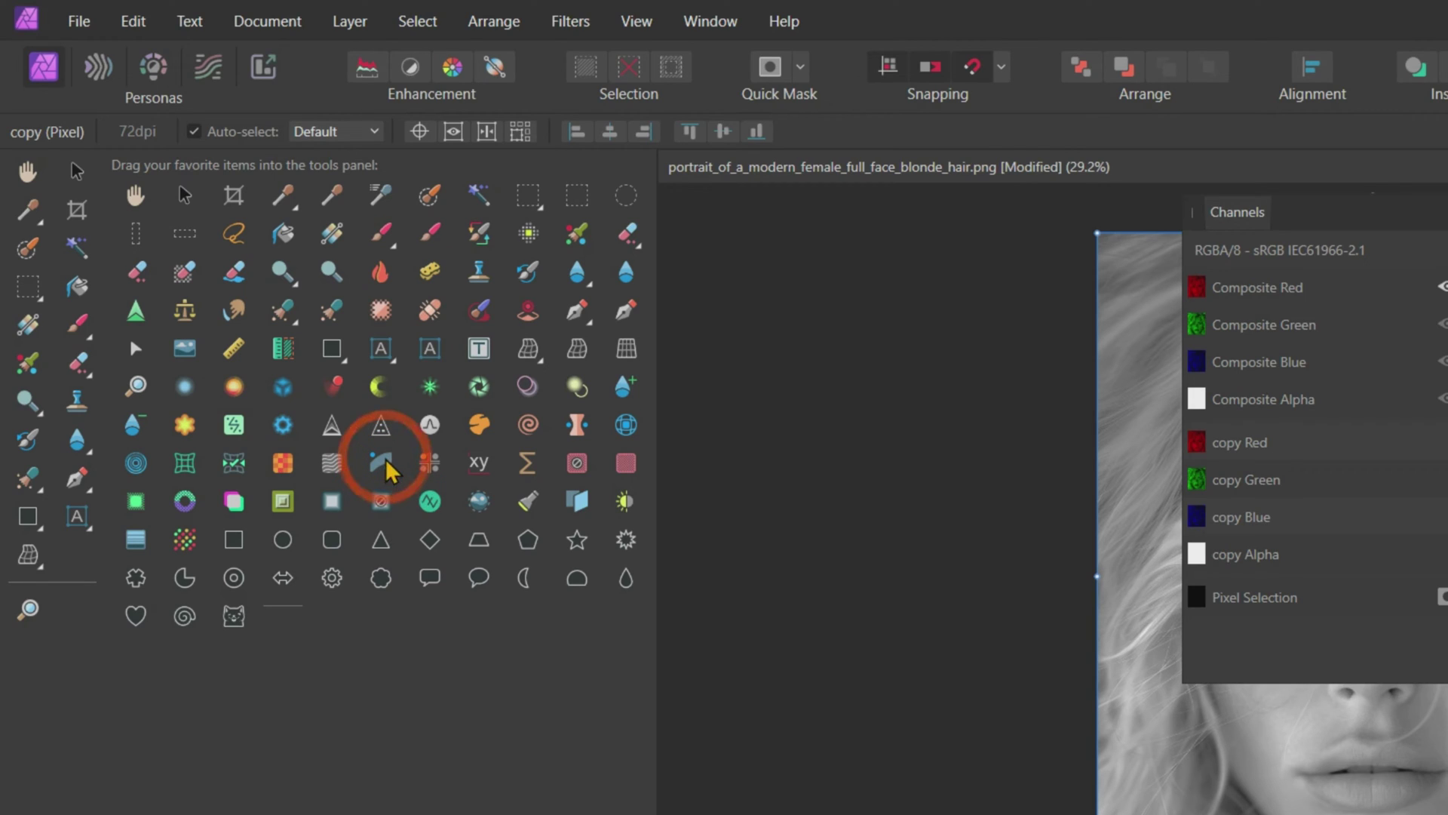
{"action": "mouse_move", "coordinate": [388, 469]}
{"action": "left_mouse_down"}
{"action": "mouse_move", "coordinate": [80, 556]}
{"action": "mouse_move", "coordinate": [78, 571]}
{"action": "left_mouse_up"}
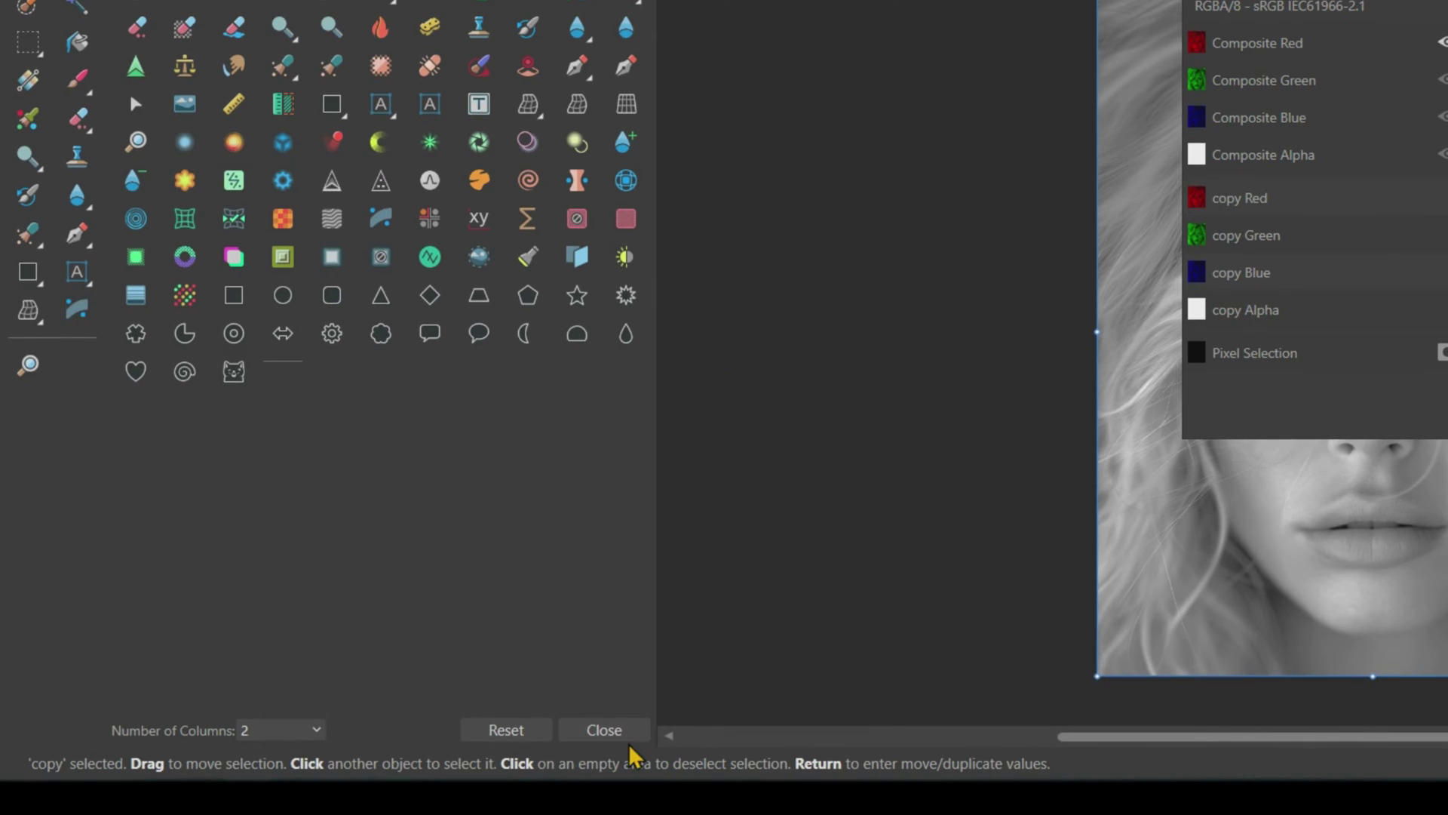
{"action": "left_click", "coordinate": [607, 730]}
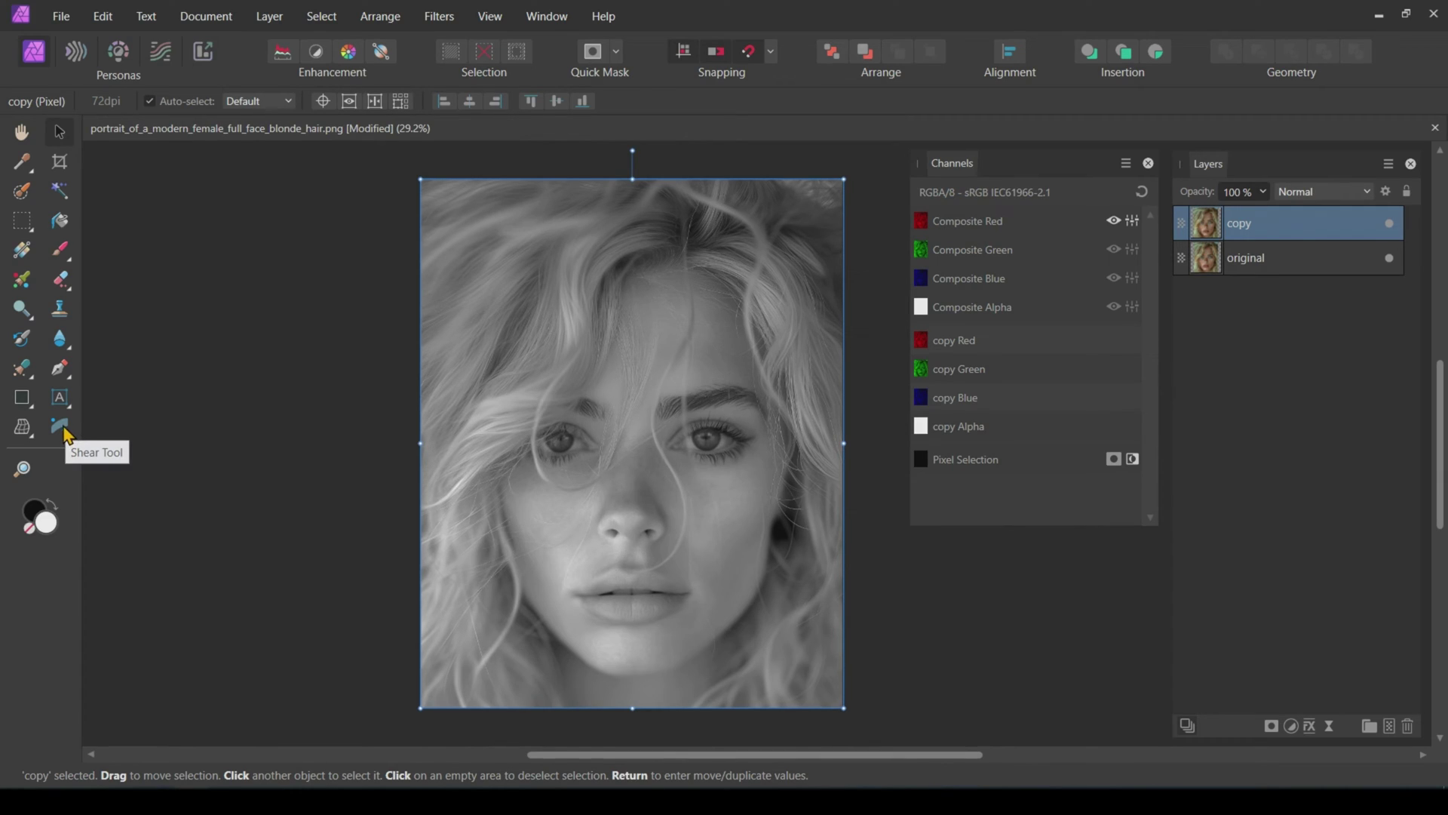
- Shear the copy layer's red channel slightly to the right and apply it
{"action": "left_click", "coordinate": [60, 426]}
{"action": "left_click_drag", "start_coordinate": [1211, 521], "coordinate": [214, 195]}
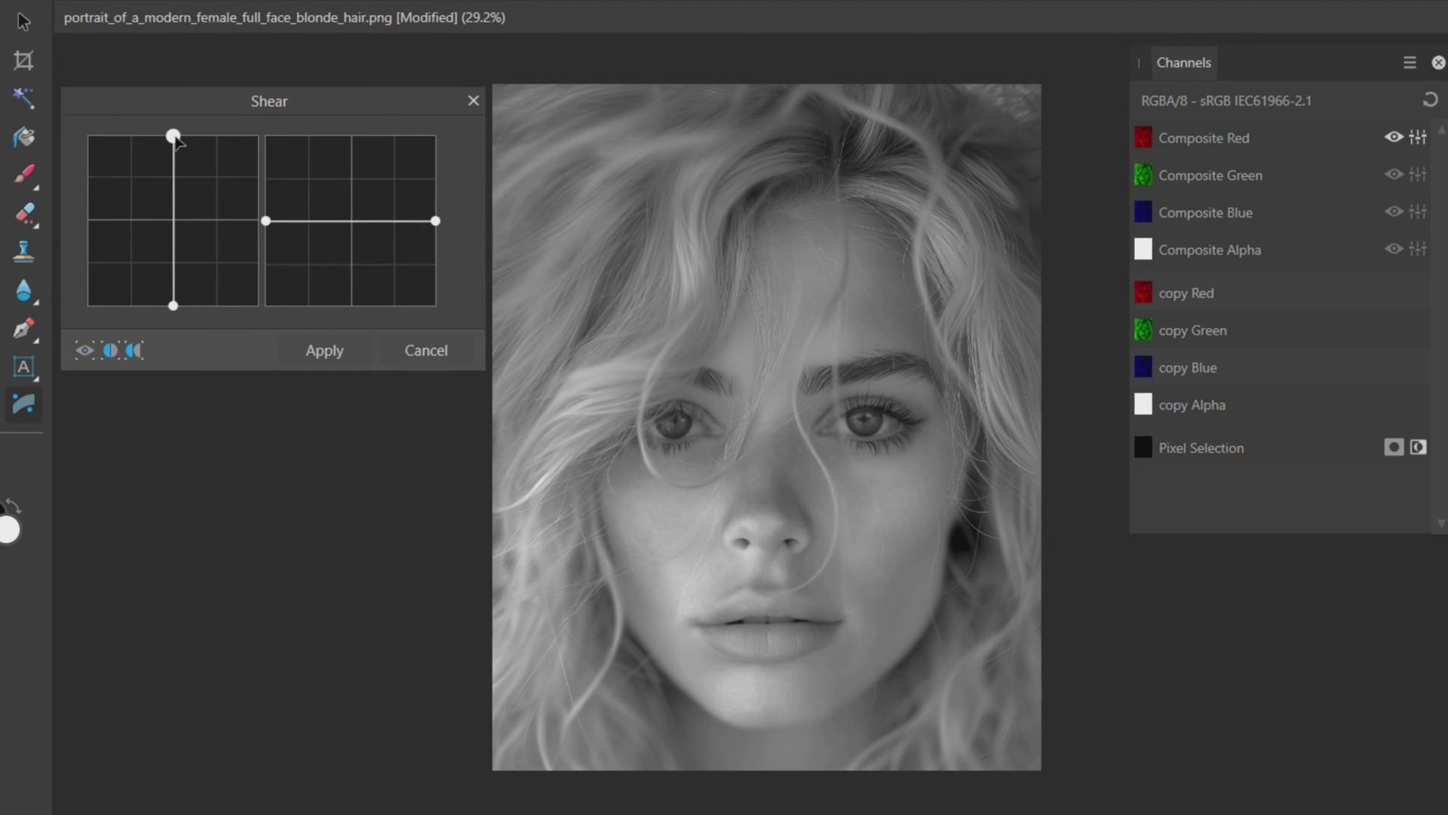
{"action": "left_click_drag", "start_coordinate": [175, 138], "coordinate": [175, 138]}
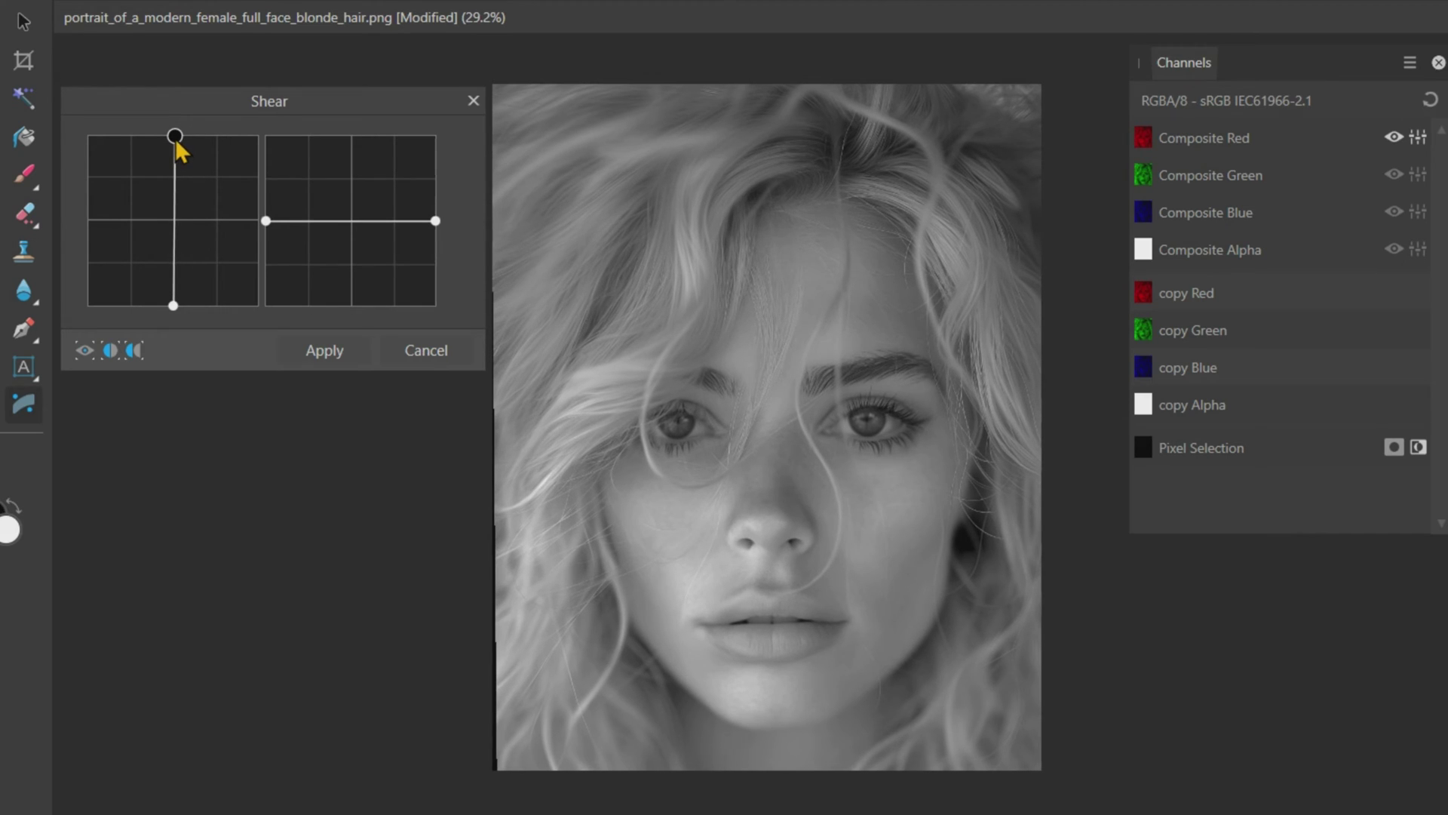
{"action": "left_click", "coordinate": [306, 353]}
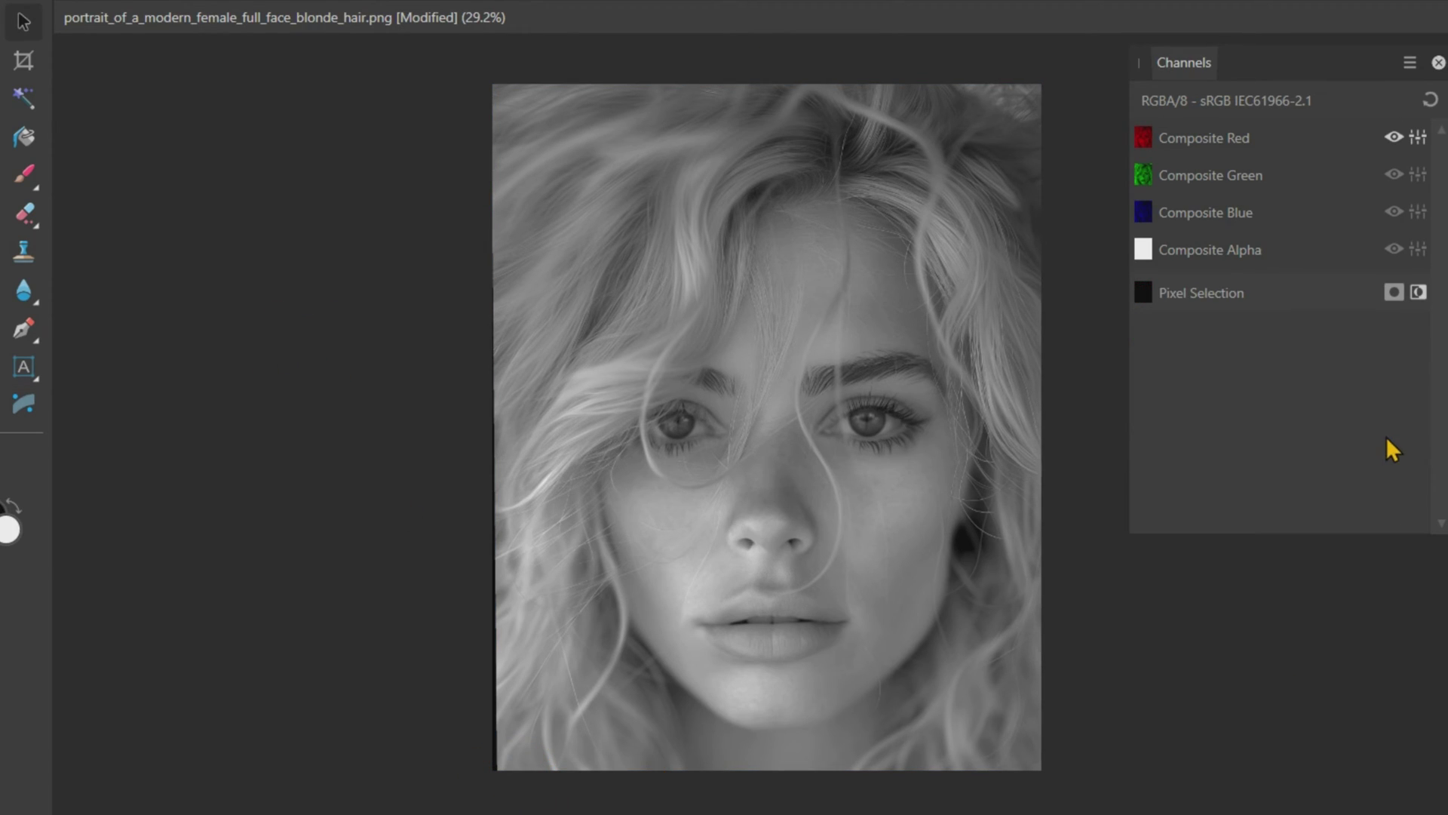
- Switch to Composite Green and apply a slight leftward shear to the copy layer's green channel
{"action": "left_click", "coordinate": [1246, 177]}
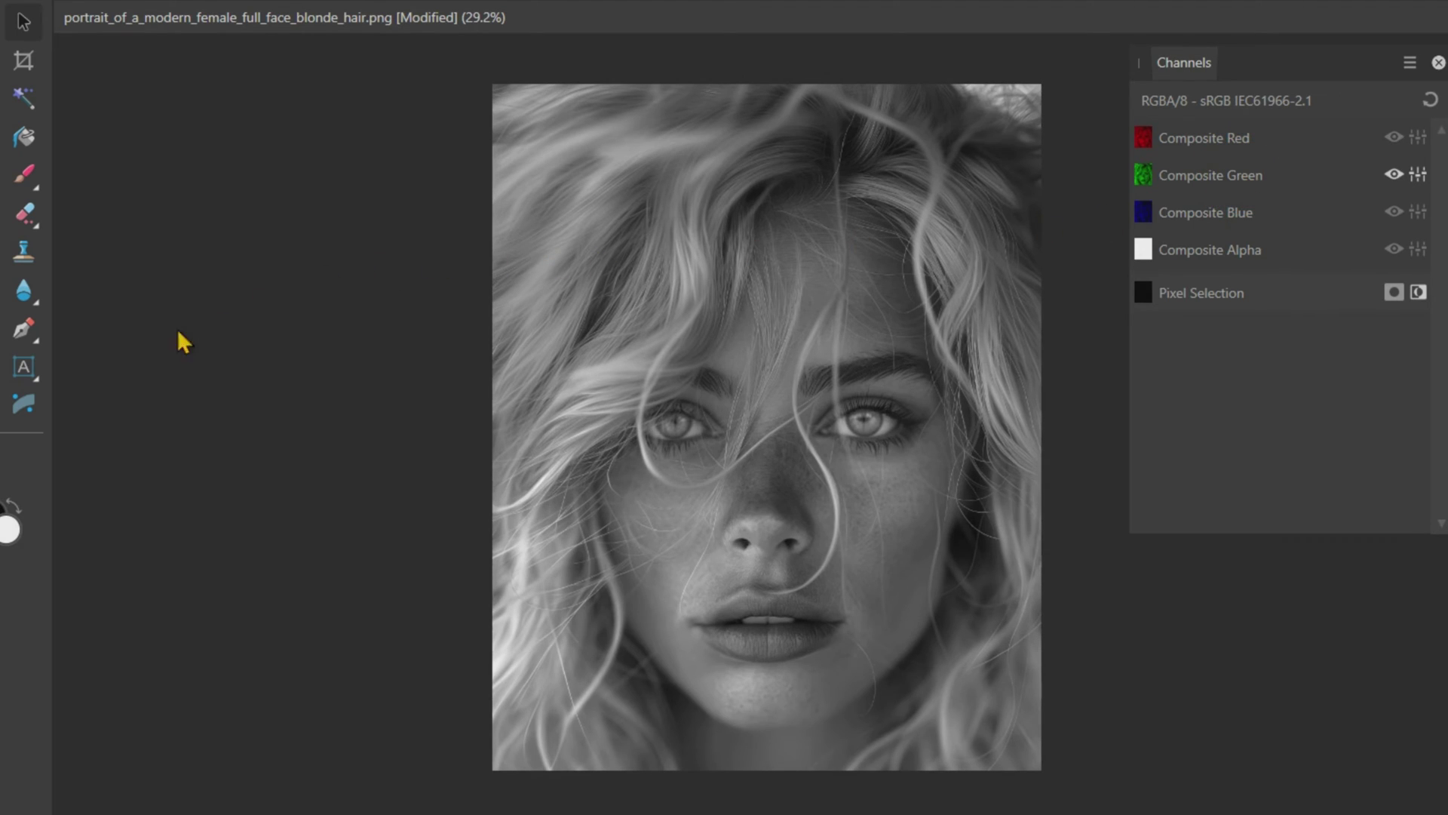
{"action": "left_click", "coordinate": [29, 410]}
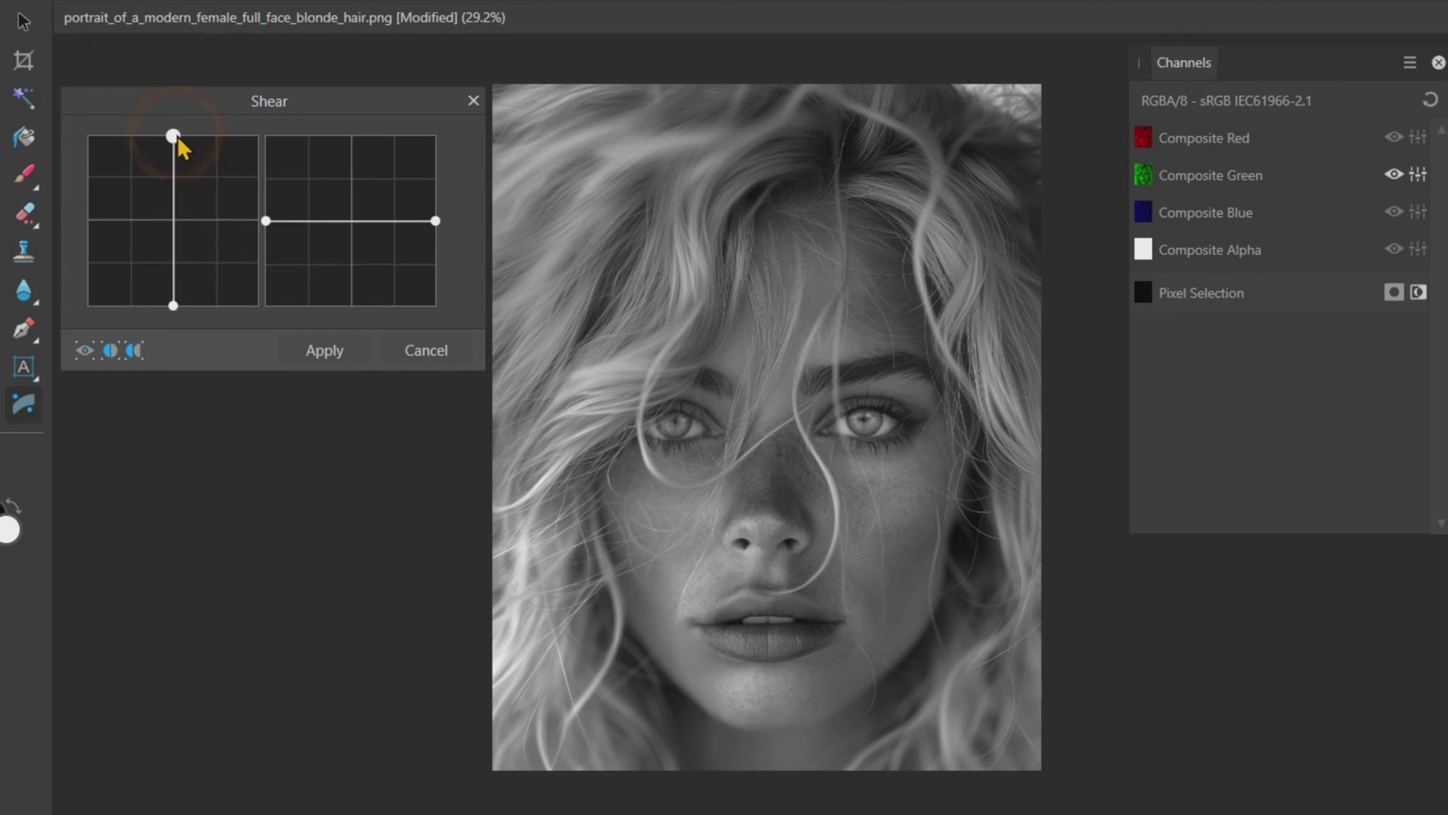
{"action": "mouse_move", "coordinate": [174, 137]}
{"action": "left_mouse_down"}
{"action": "mouse_move", "coordinate": [187, 140]}
{"action": "mouse_move", "coordinate": [166, 146]}
{"action": "left_mouse_up"}
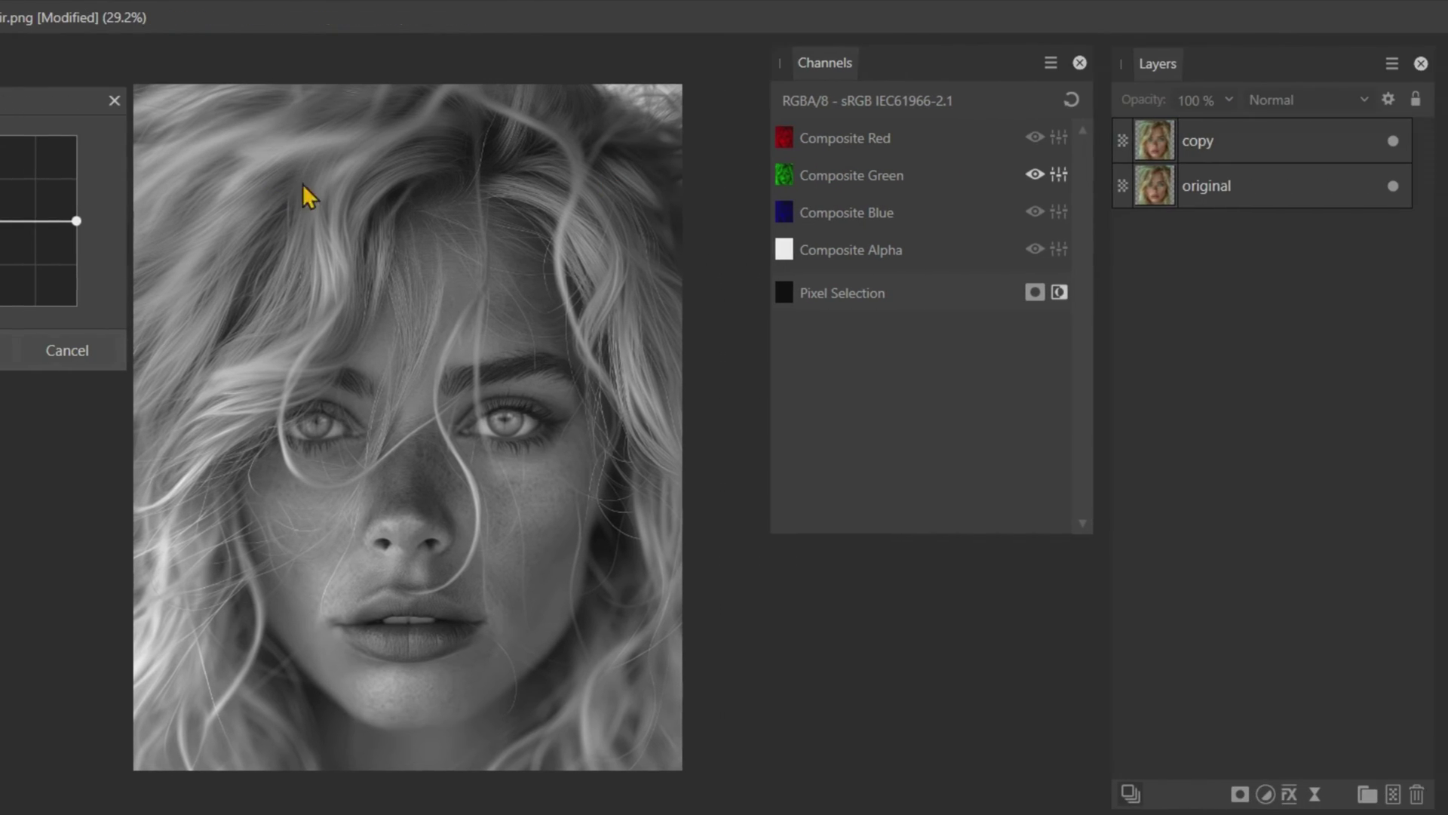
{"action": "left_click", "coordinate": [1188, 143]}
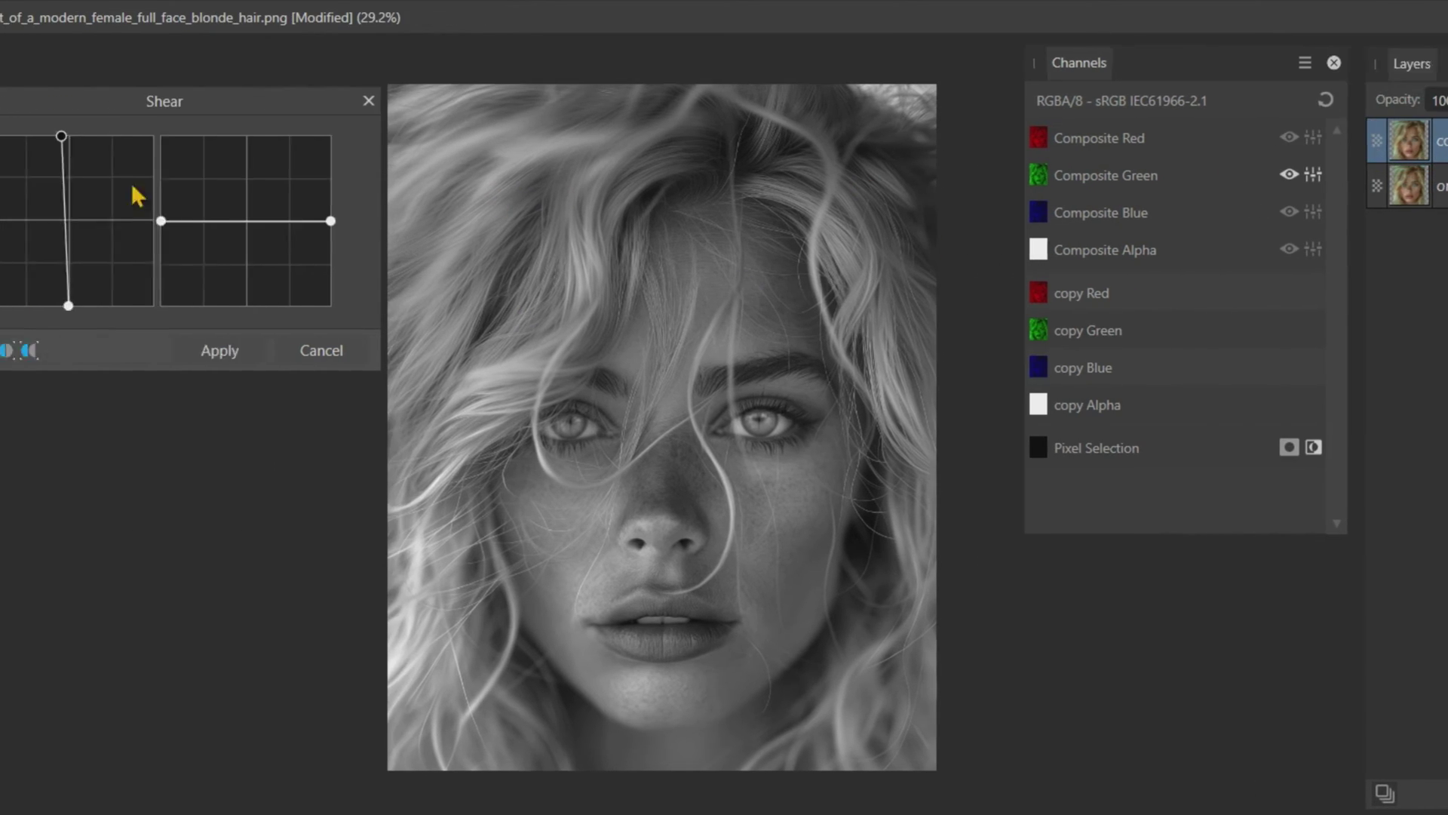
{"action": "left_click", "coordinate": [166, 138]}
{"action": "left_click_drag", "start_coordinate": [166, 142], "coordinate": [171, 144]}
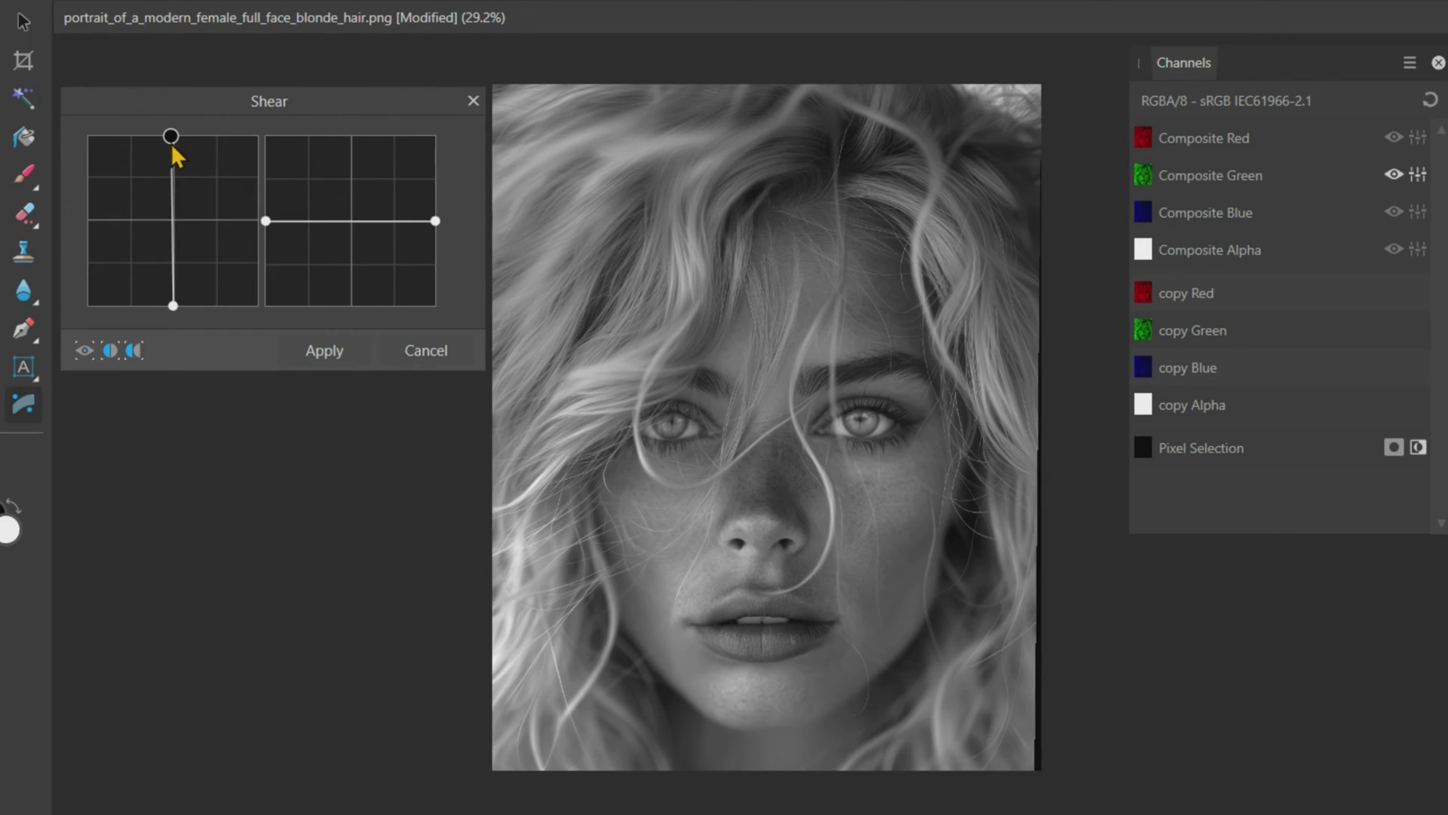
{"action": "left_click", "coordinate": [343, 350]}
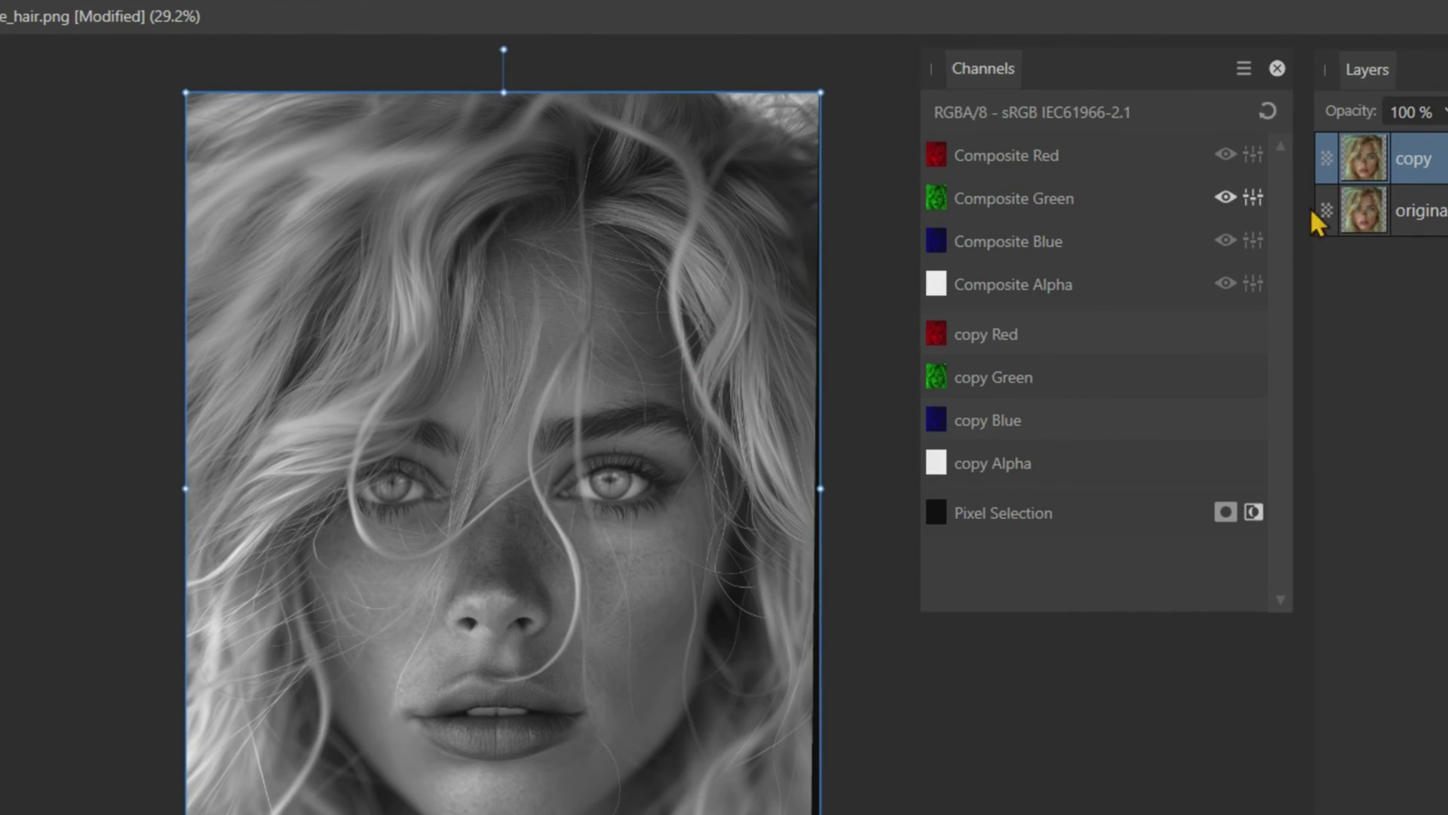
- Reset the channels to show the full-colour, RGB-split portrait and close the Channels panel
{"action": "left_click", "coordinate": [1265, 115]}
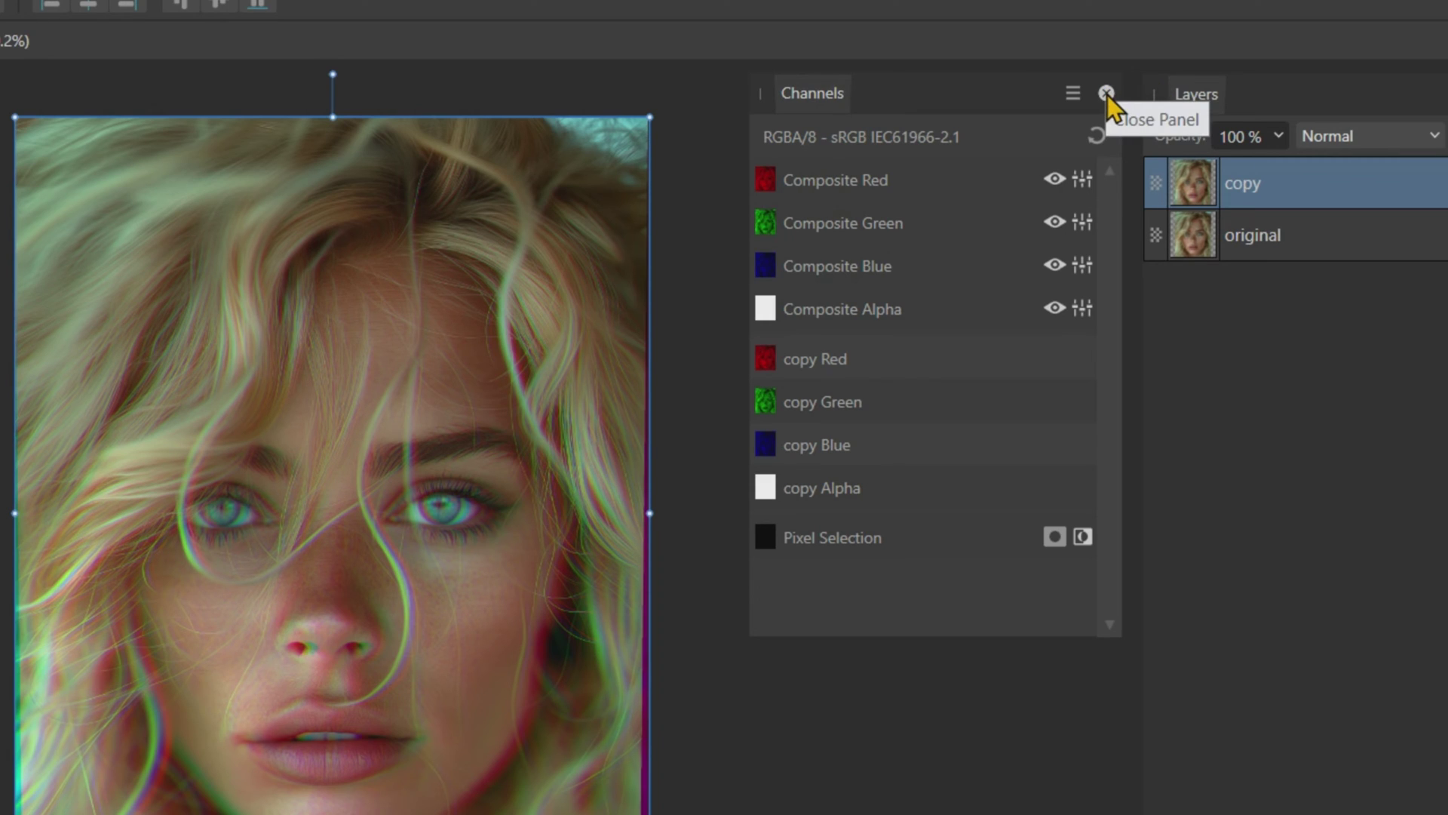
{"action": "left_click", "coordinate": [1106, 93]}
{"action": "left_click_drag", "start_coordinate": [795, 754], "coordinate": [986, 753]}
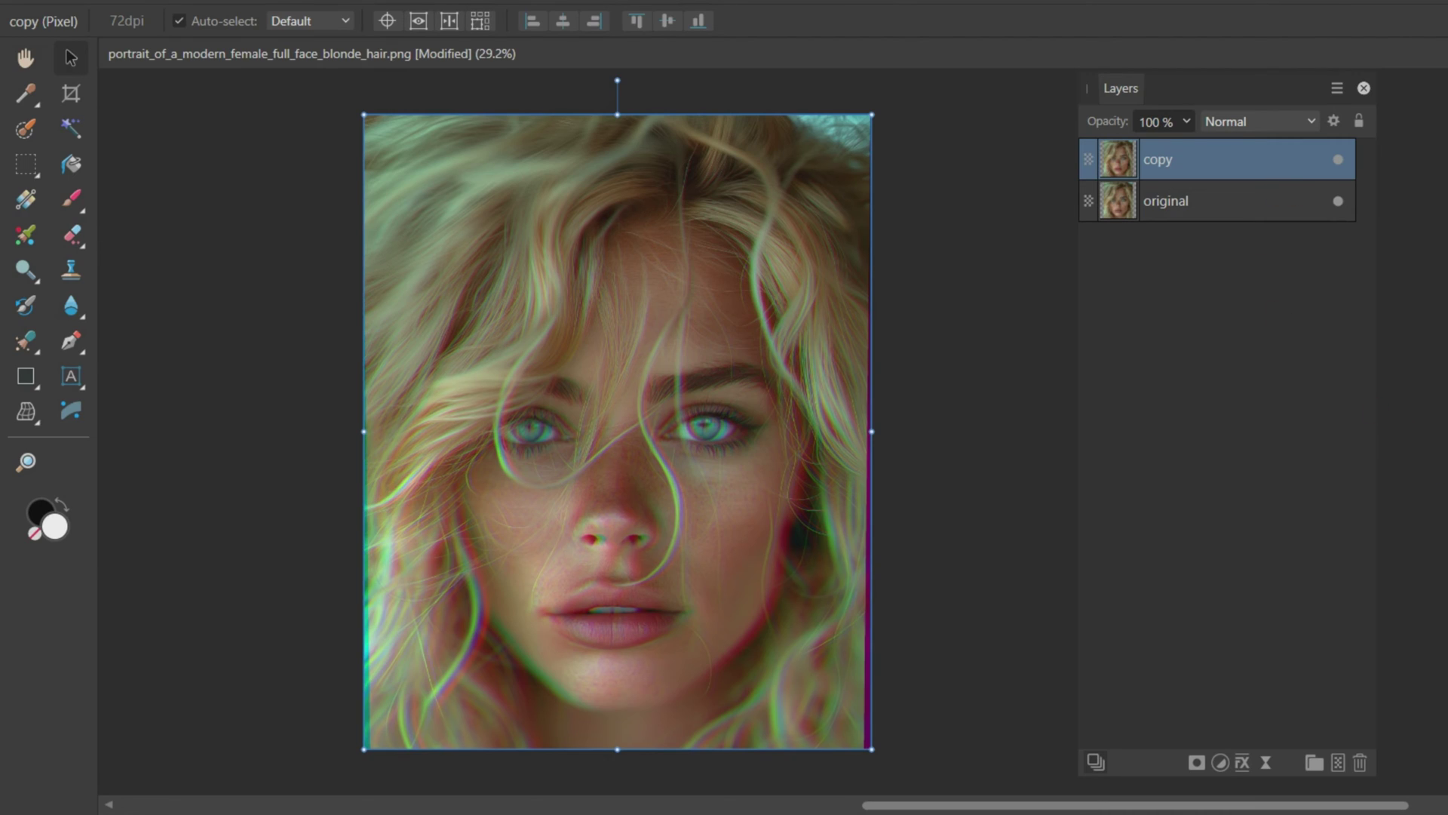
- Duplicate the sheared layer as 'copy glitched' and hide the middle copy layer
{"action": "key", "text": "ctrl+j"}
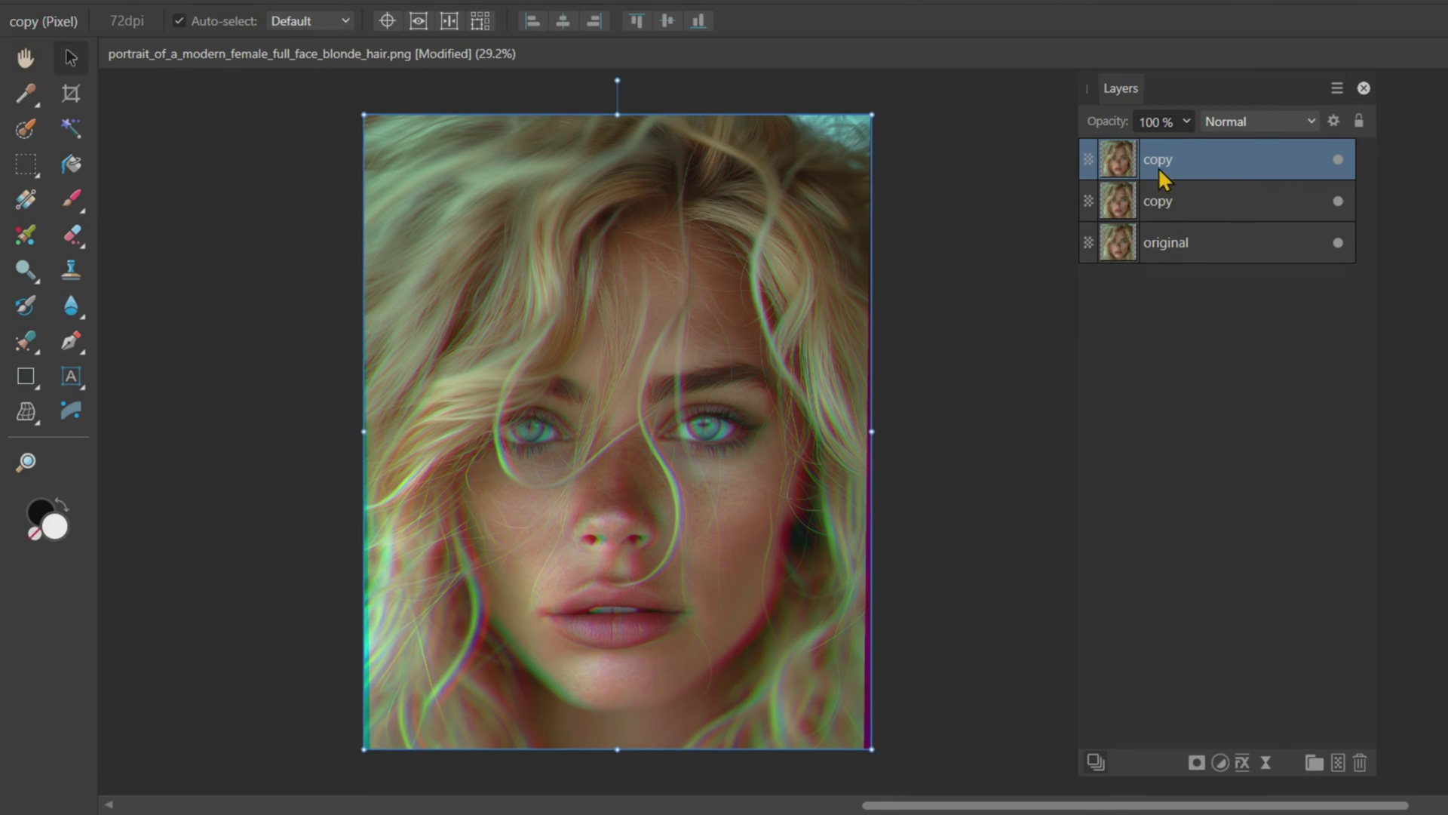
{"action": "double_click", "coordinate": [1180, 160]}
{"action": "key", "text": "Right"}
{"action": "type", "text": "glitched"}
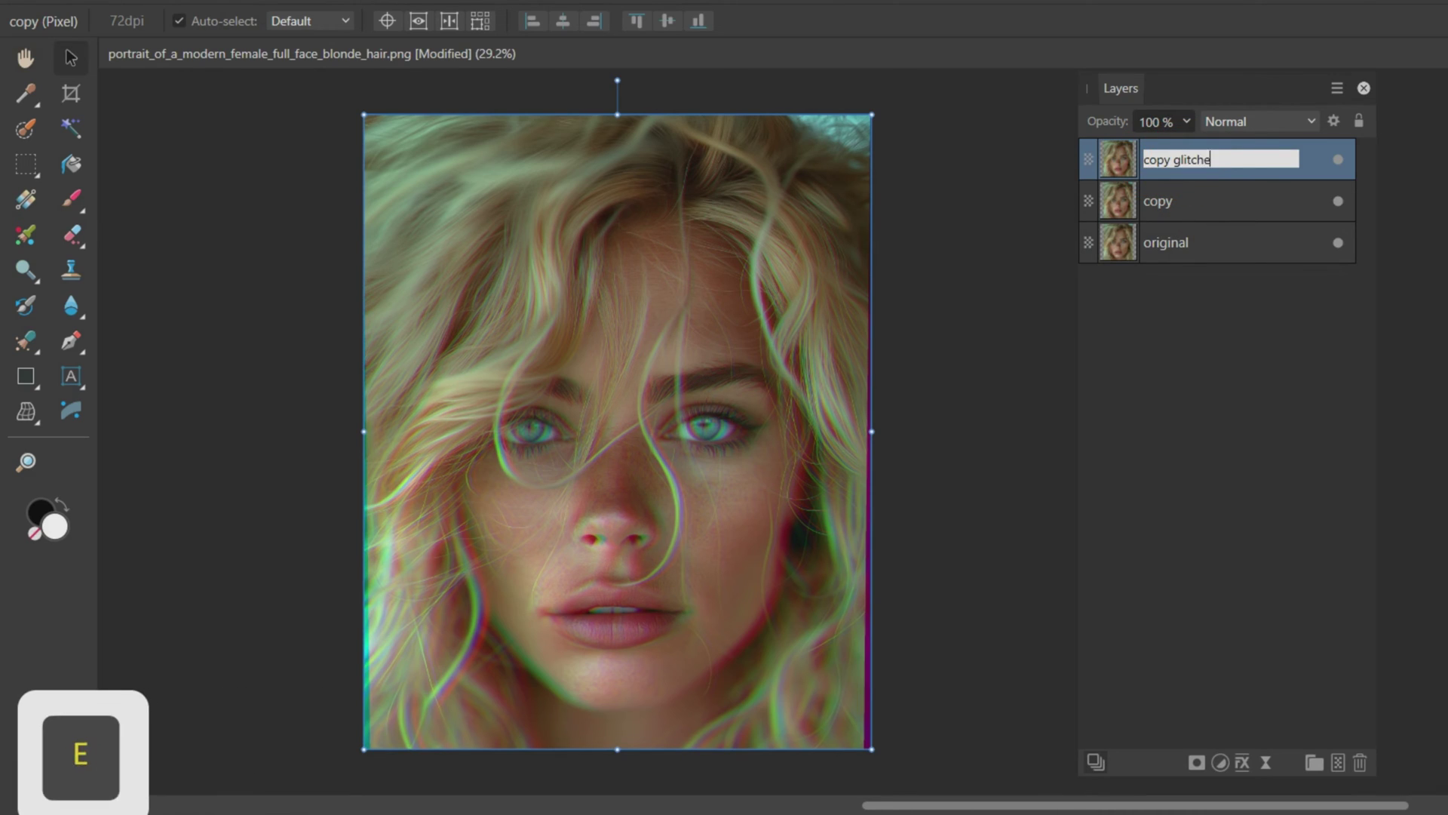
{"action": "key", "text": "Return"}
{"action": "left_click", "coordinate": [1337, 200]}
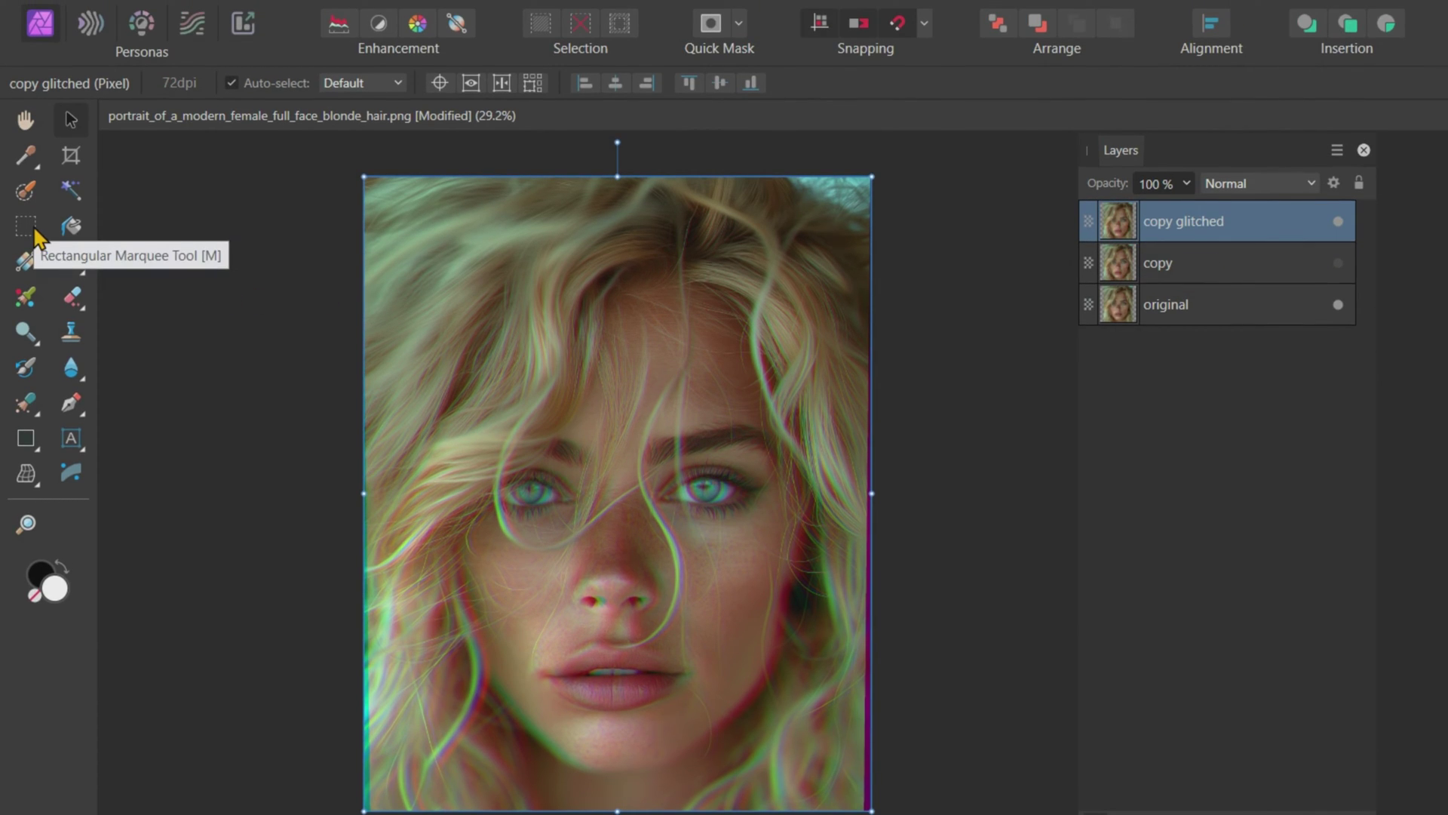
- Marquee-select thin horizontal strips across the eye, brow, forehead, lips, chin, cheek and nose
{"action": "left_click", "coordinate": [30, 227]}
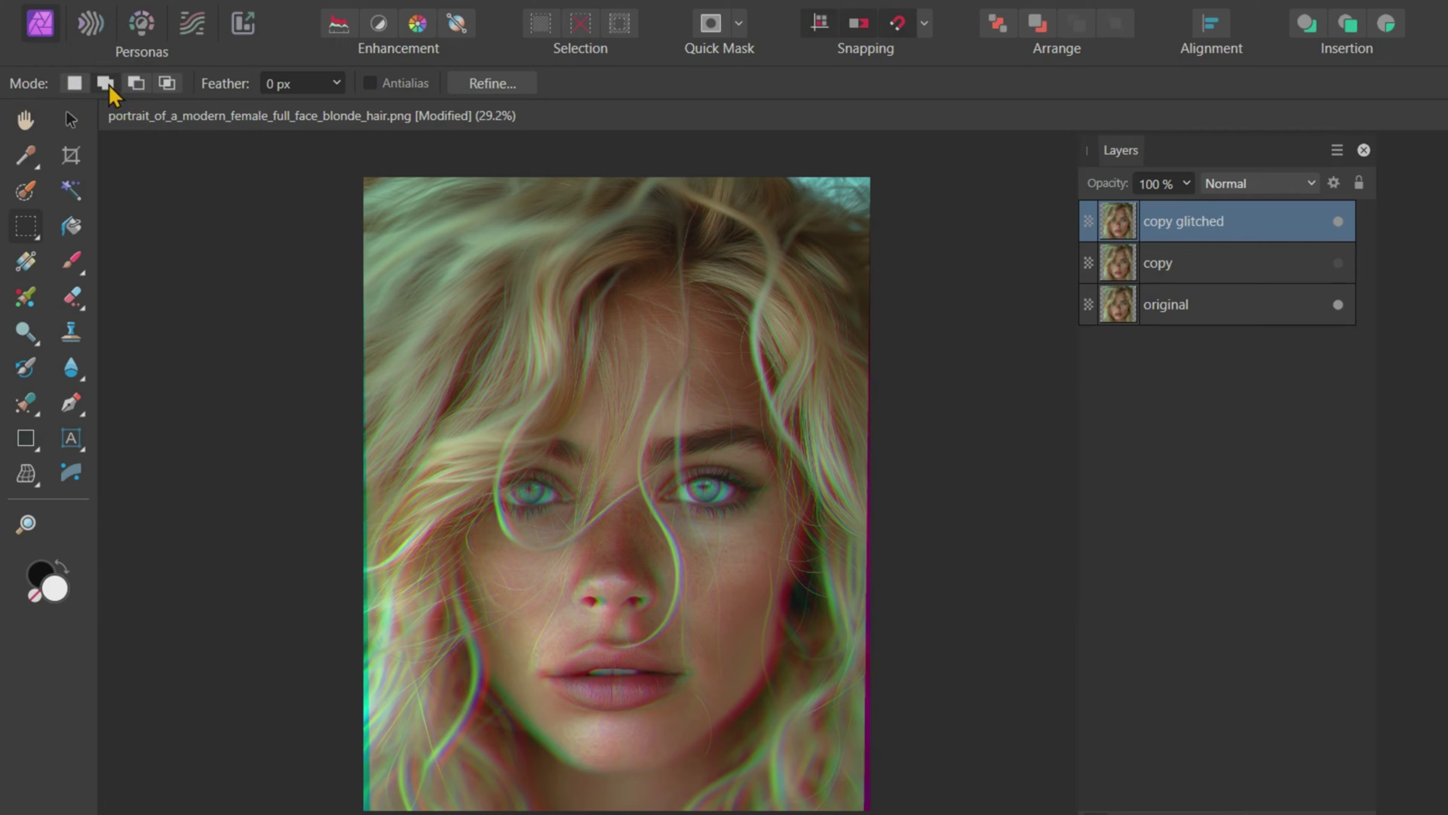
{"action": "left_click_drag", "start_coordinate": [600, 510], "coordinate": [526, 491]}
{"action": "left_click_drag", "start_coordinate": [553, 344], "coordinate": [680, 359]}
{"action": "left_click_drag", "start_coordinate": [664, 269], "coordinate": [792, 286]}
{"action": "left_click", "coordinate": [757, 391]}
{"action": "left_click_drag", "start_coordinate": [761, 391], "coordinate": [859, 408]}
{"action": "left_click_drag", "start_coordinate": [596, 671], "coordinate": [488, 686]}
{"action": "left_click_drag", "start_coordinate": [665, 740], "coordinate": [785, 757]}
{"action": "left_click_drag", "start_coordinate": [755, 599], "coordinate": [845, 621]}
{"action": "left_click_drag", "start_coordinate": [559, 540], "coordinate": [682, 554]}
{"action": "left_click_drag", "start_coordinate": [461, 762], "coordinate": [600, 776]}
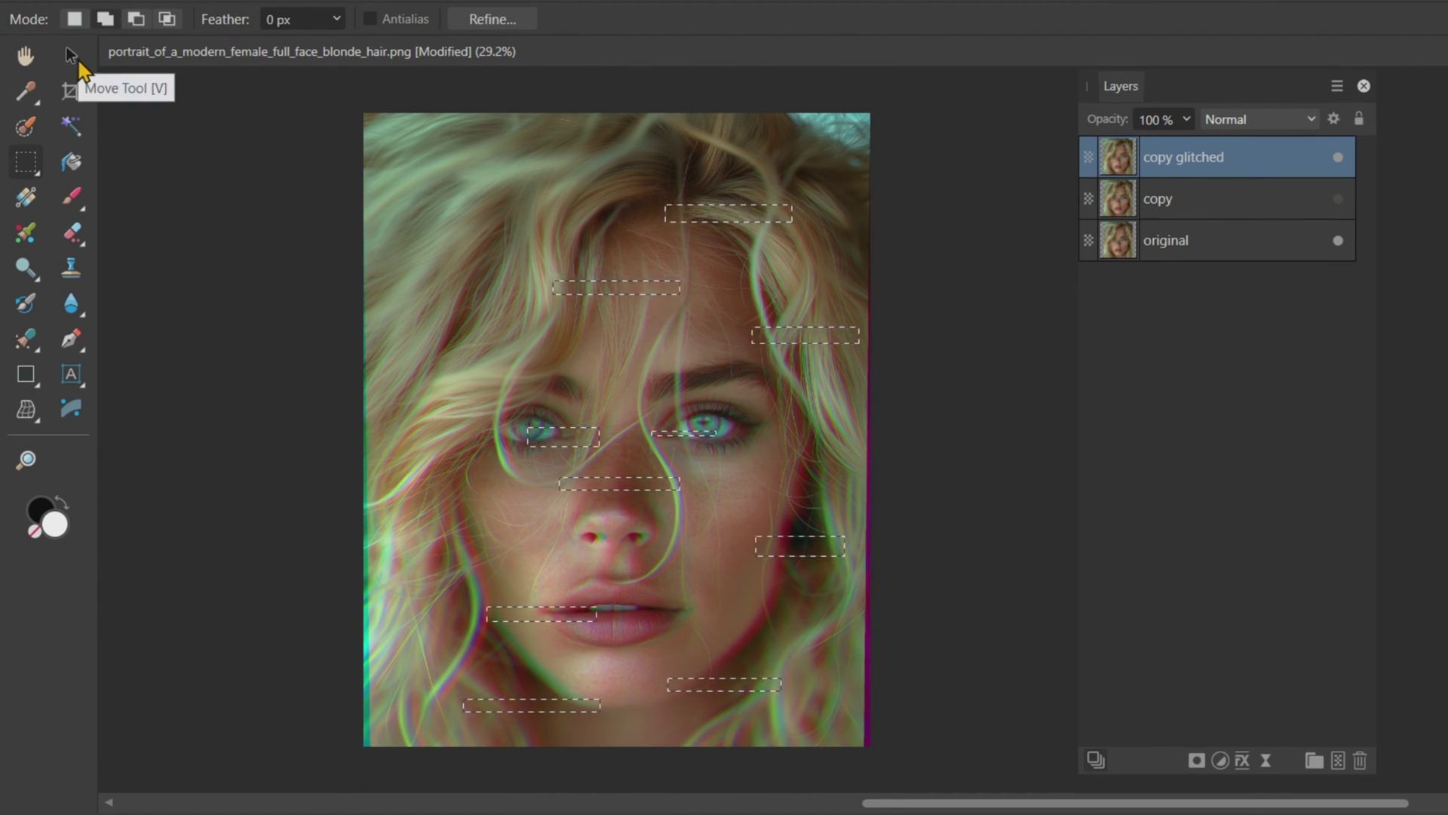
- Nudge the selected strips right twice with Shift+Right, then deselect
{"action": "left_click", "coordinate": [75, 57]}
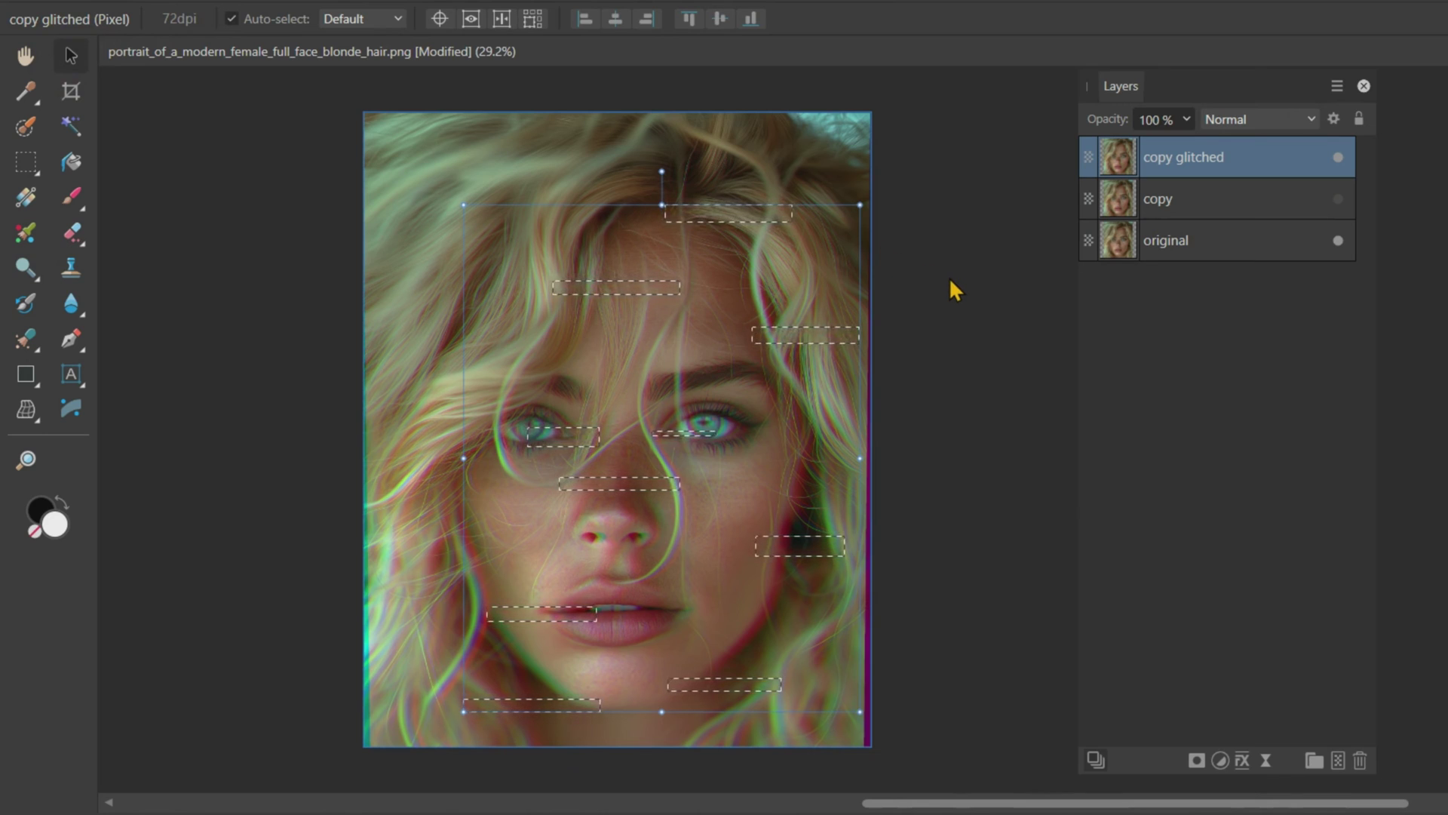
{"action": "key", "text": "shift+Right"}
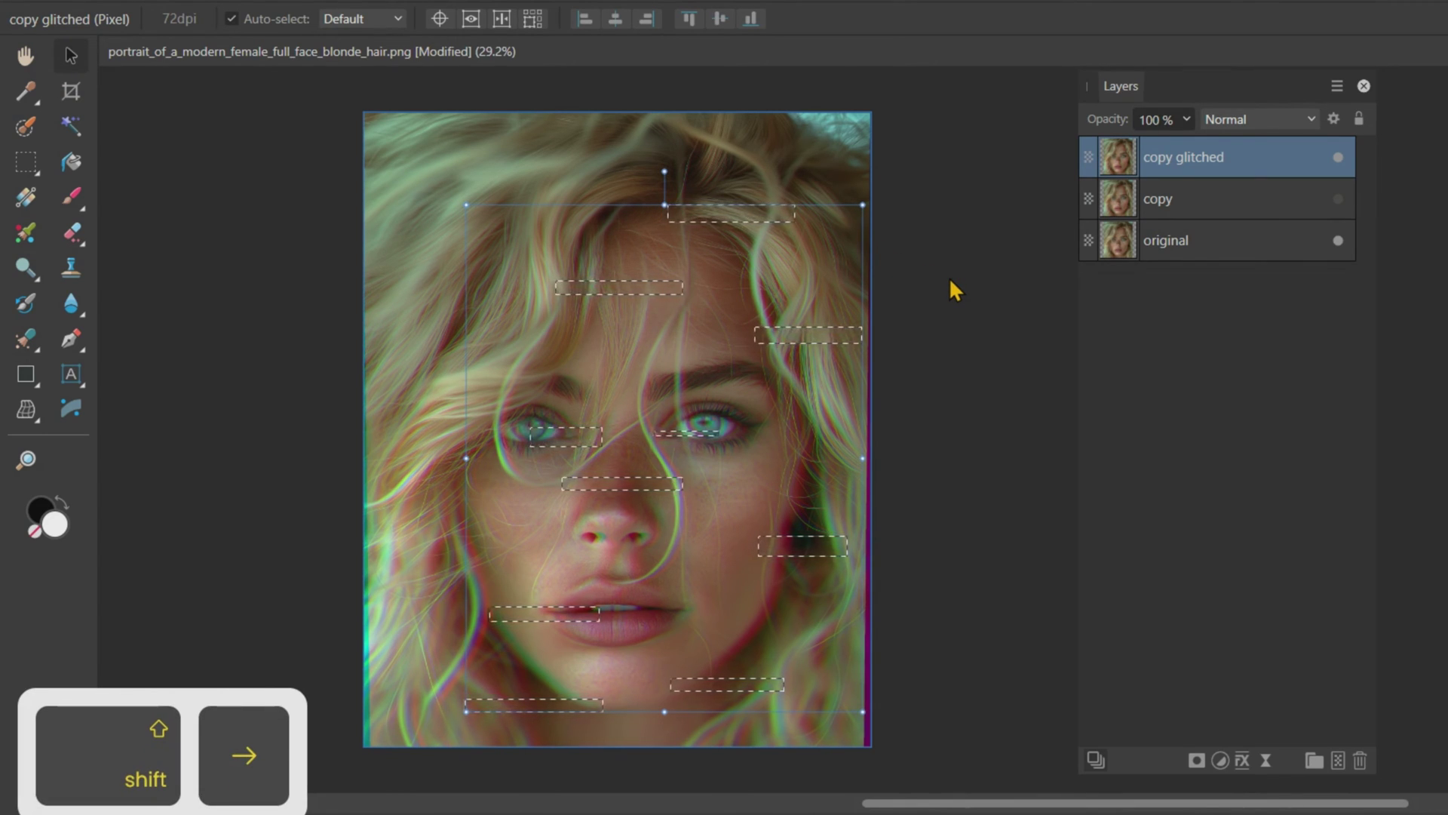
{"action": "key", "text": "shift"}
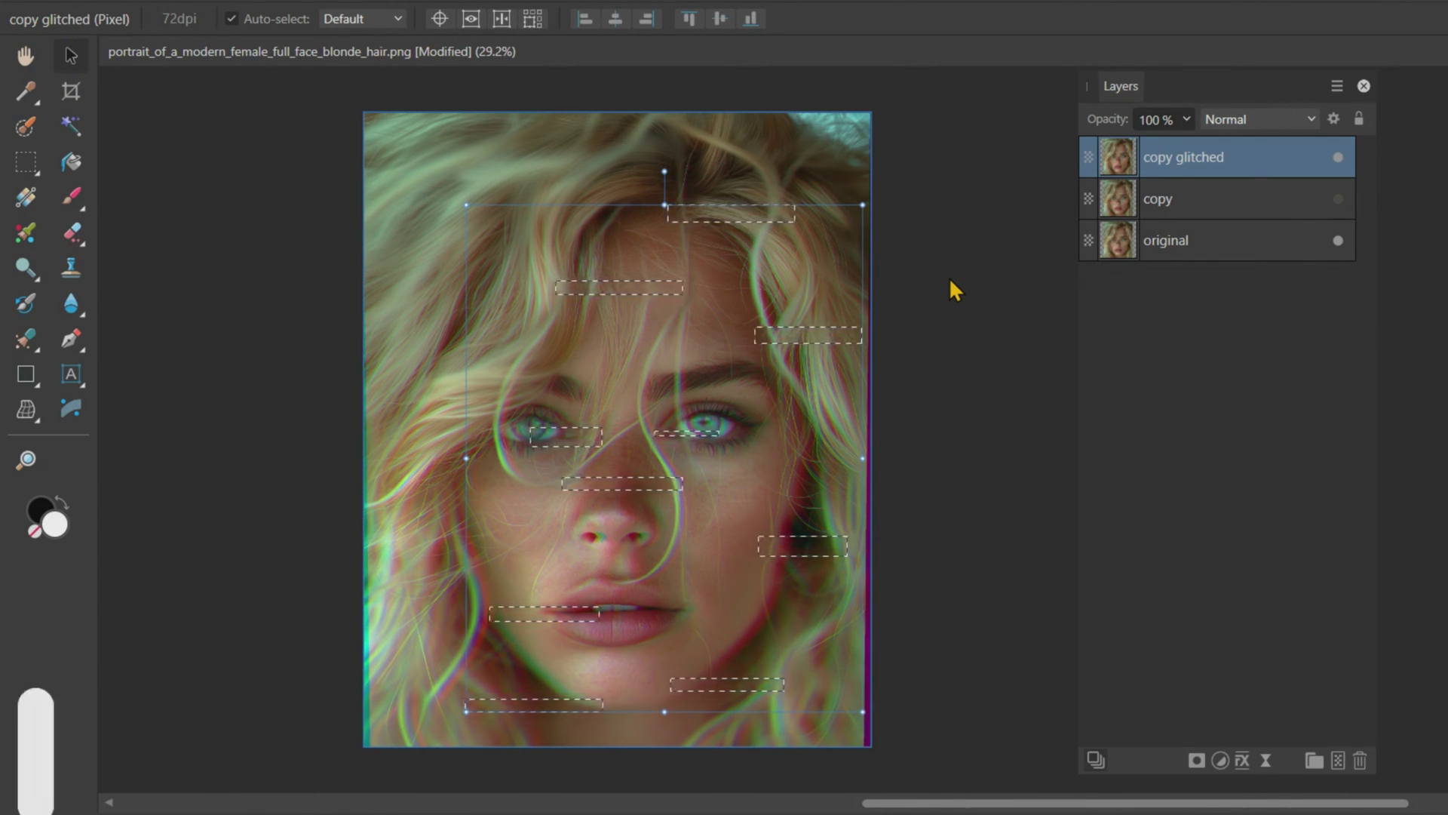
{"action": "key", "text": "shift+Right"}
{"action": "key", "text": "shift+Right"}
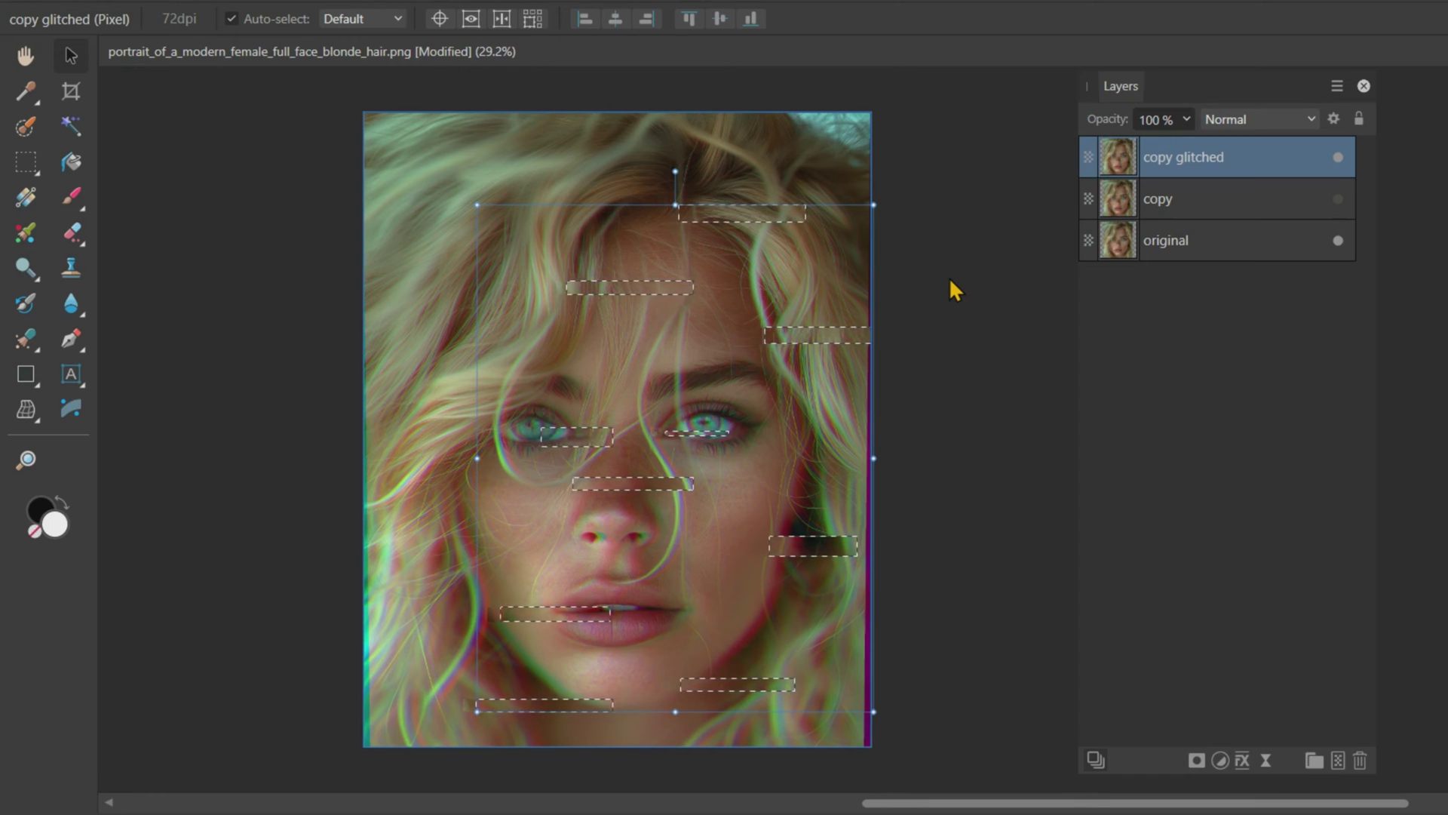
{"action": "key", "text": "ctrl+d"}
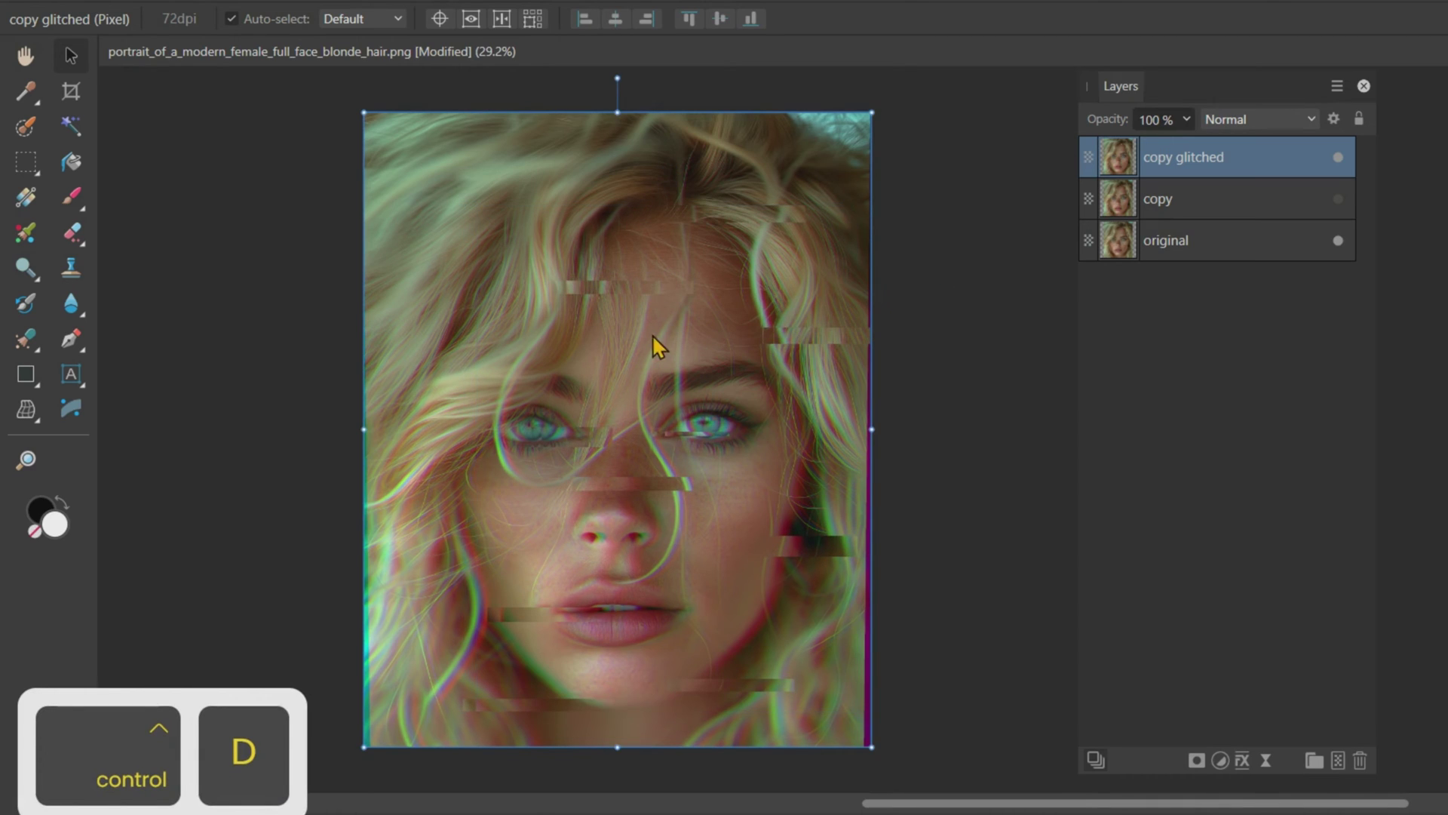
- Marquee-select a second set of thin strips across the hair, brows, eyes, nose, lips and chin
{"action": "left_click", "coordinate": [25, 162]}
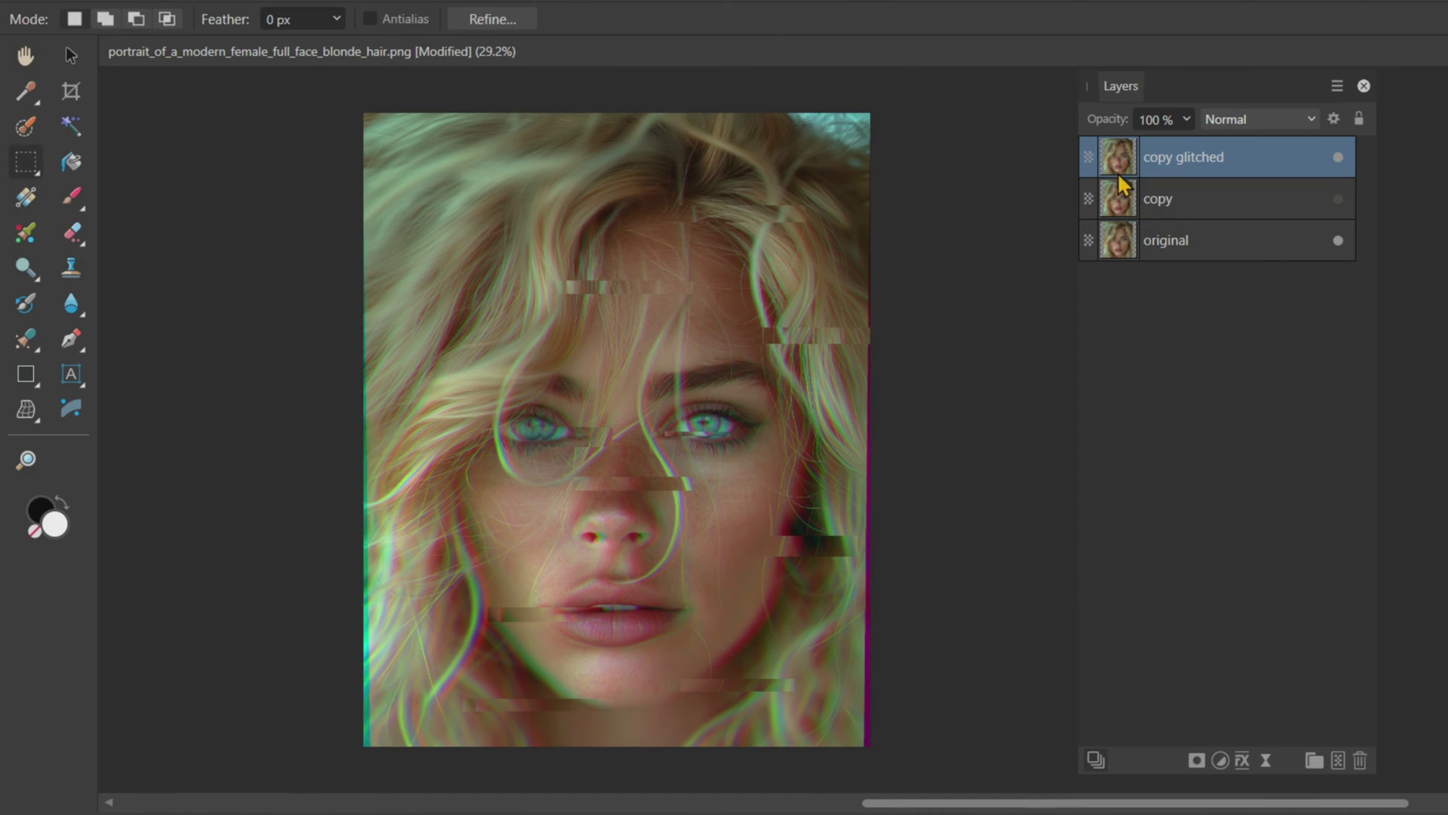
{"action": "left_click_drag", "start_coordinate": [581, 296], "coordinate": [688, 301]}
{"action": "left_click_drag", "start_coordinate": [520, 266], "coordinate": [626, 270]}
{"action": "left_click_drag", "start_coordinate": [739, 226], "coordinate": [841, 231]}
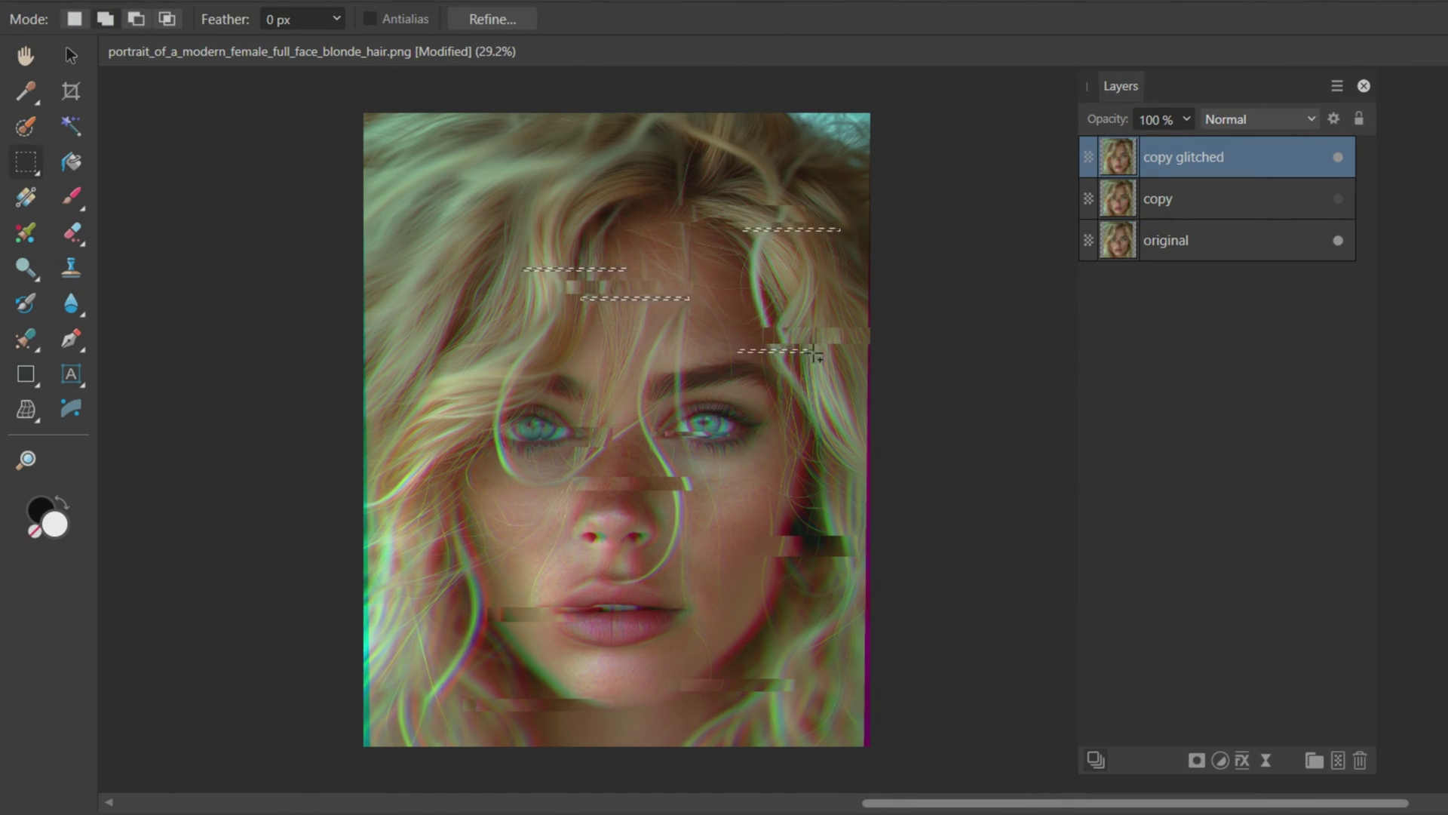
{"action": "left_click_drag", "start_coordinate": [739, 348], "coordinate": [811, 353]}
{"action": "left_click_drag", "start_coordinate": [608, 492], "coordinate": [749, 496]}
{"action": "left_click_drag", "start_coordinate": [473, 595], "coordinate": [606, 599]}
{"action": "left_click_drag", "start_coordinate": [451, 454], "coordinate": [624, 458]}
{"action": "left_click_drag", "start_coordinate": [745, 561], "coordinate": [835, 565]}
{"action": "left_click_drag", "start_coordinate": [668, 663], "coordinate": [773, 669]}
{"action": "left_click_drag", "start_coordinate": [646, 680], "coordinate": [737, 685]}
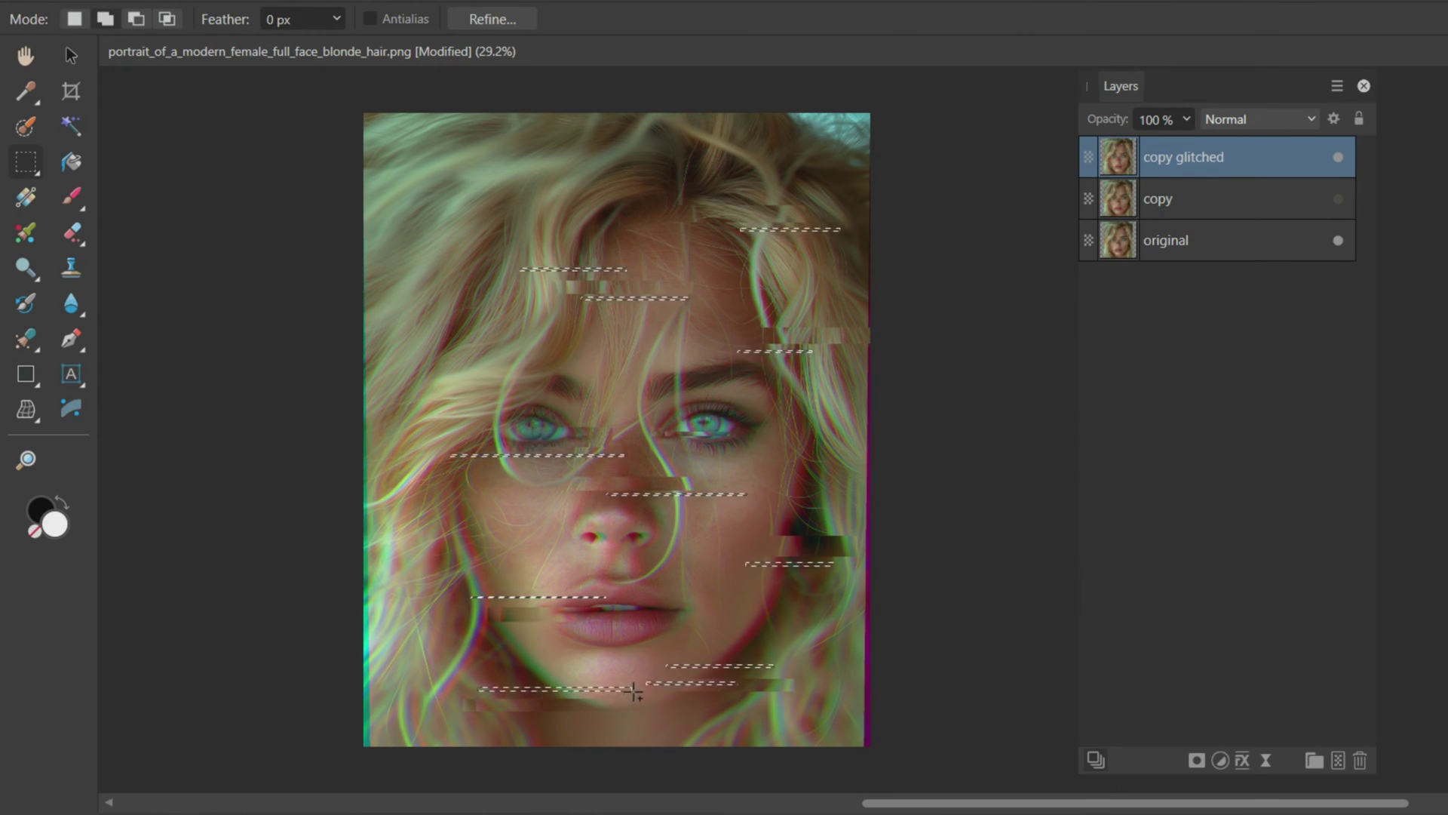
{"action": "left_click_drag", "start_coordinate": [547, 623], "coordinate": [647, 627]}
{"action": "left_click_drag", "start_coordinate": [481, 687], "coordinate": [633, 691]}
{"action": "left_click_drag", "start_coordinate": [651, 376], "coordinate": [792, 380]}
{"action": "left_click_drag", "start_coordinate": [404, 352], "coordinate": [566, 356]}
{"action": "left_click_drag", "start_coordinate": [647, 159], "coordinate": [783, 162]}
{"action": "left_click_drag", "start_coordinate": [511, 715], "coordinate": [673, 718]}
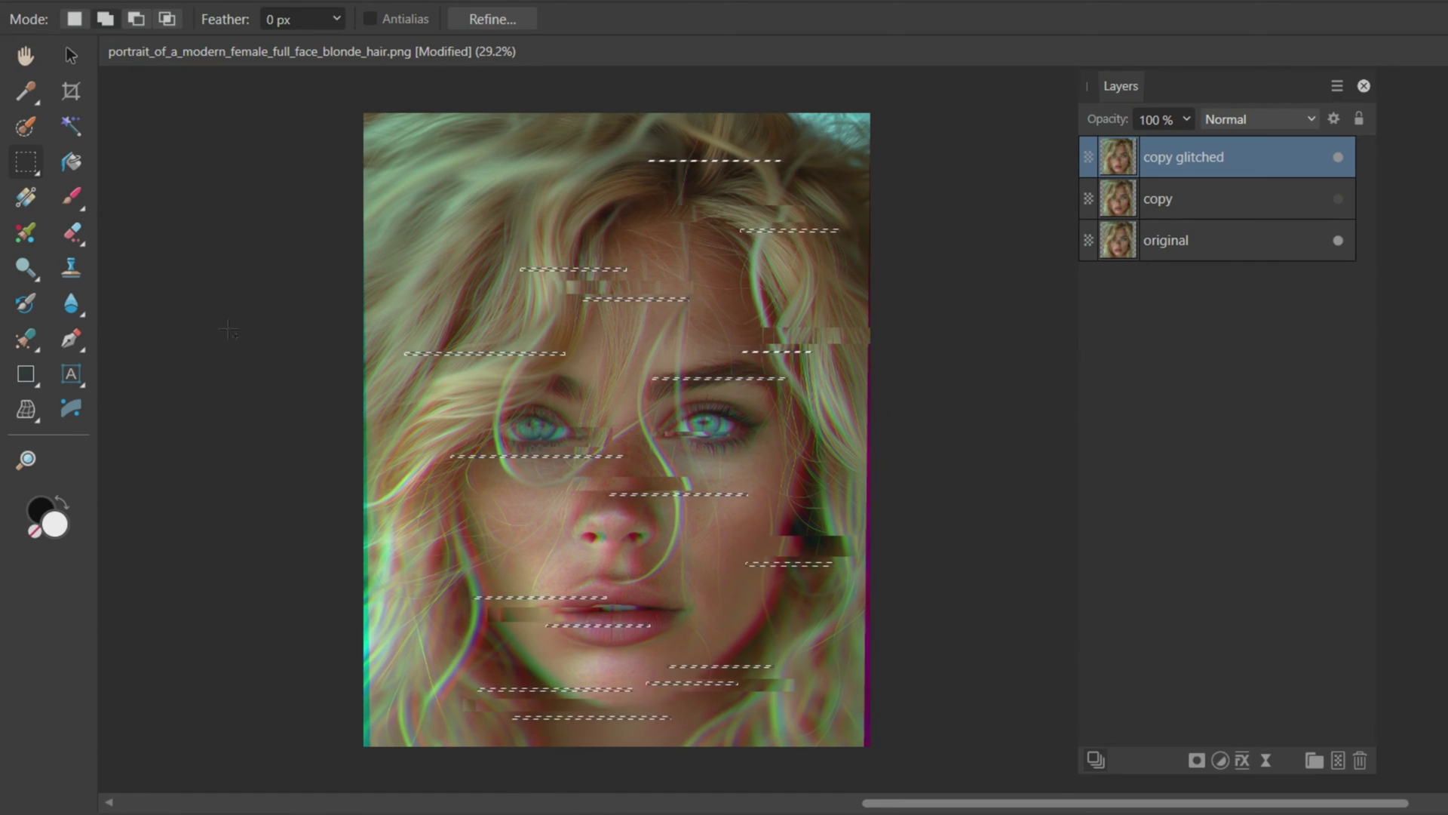
- Shift the selected strips left with Shift+Left, then deselect
{"action": "left_click", "coordinate": [70, 56]}
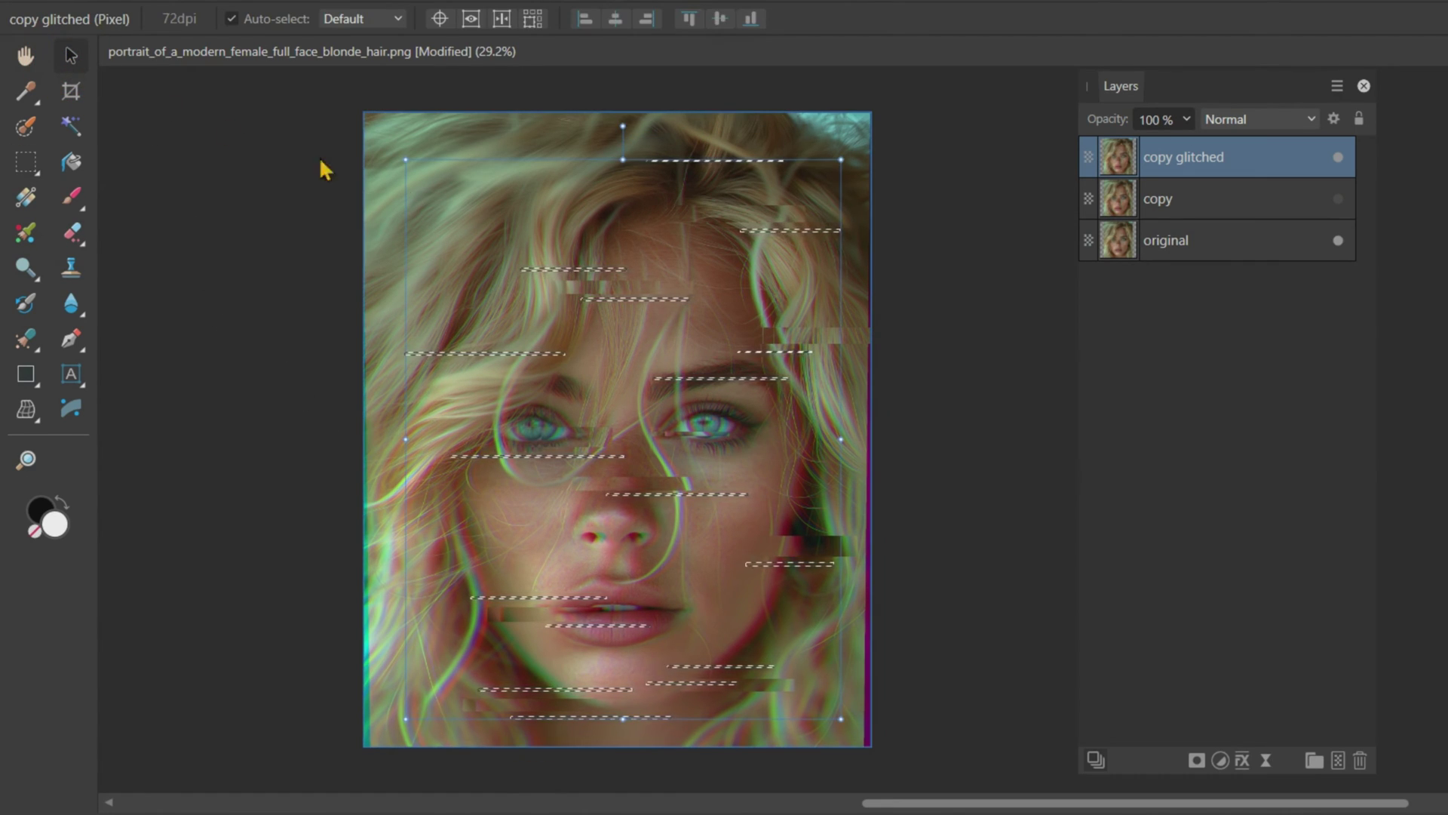
{"action": "key", "text": "shift+Left"}
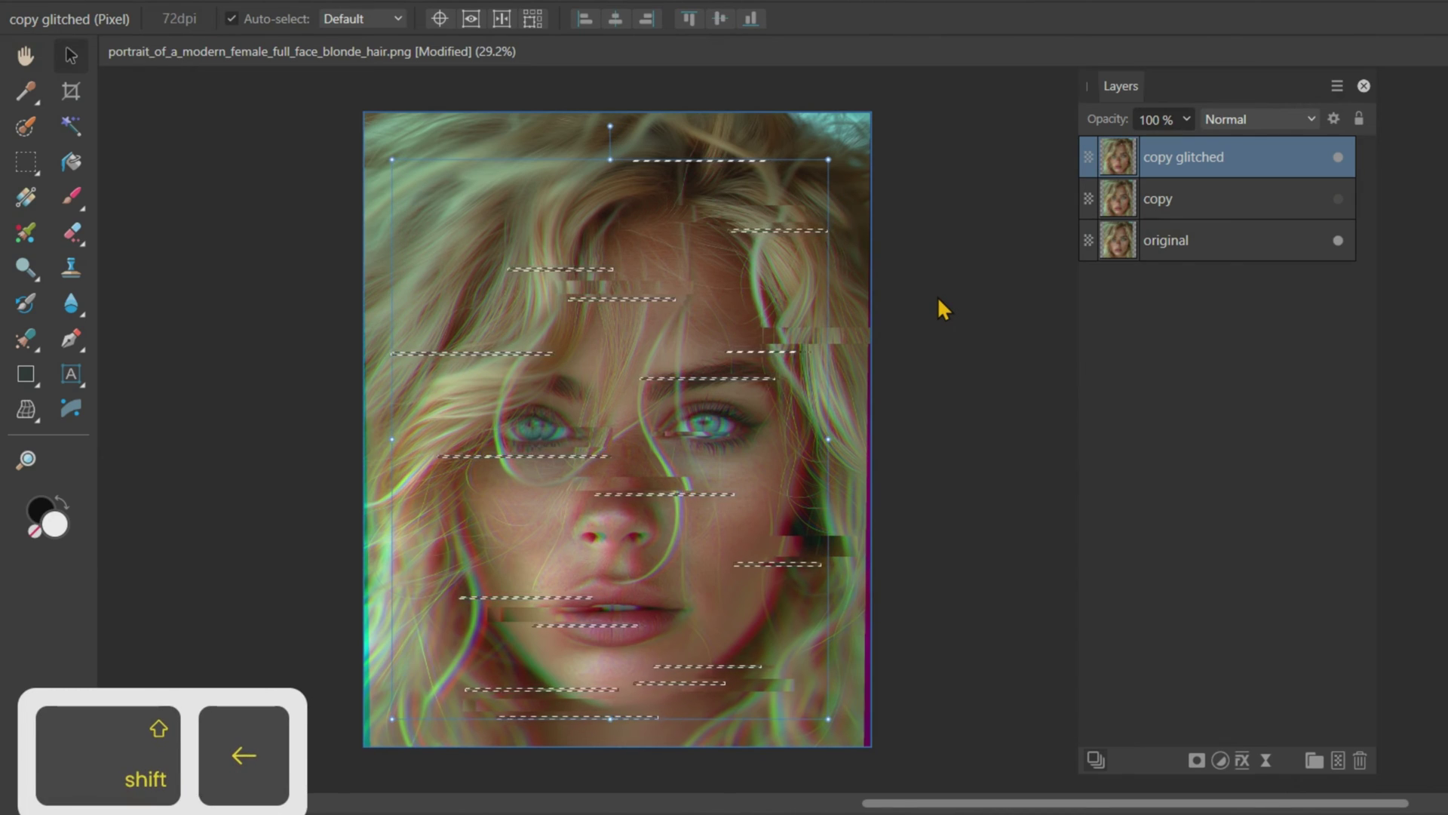
{"action": "key", "text": "ctrl+d"}
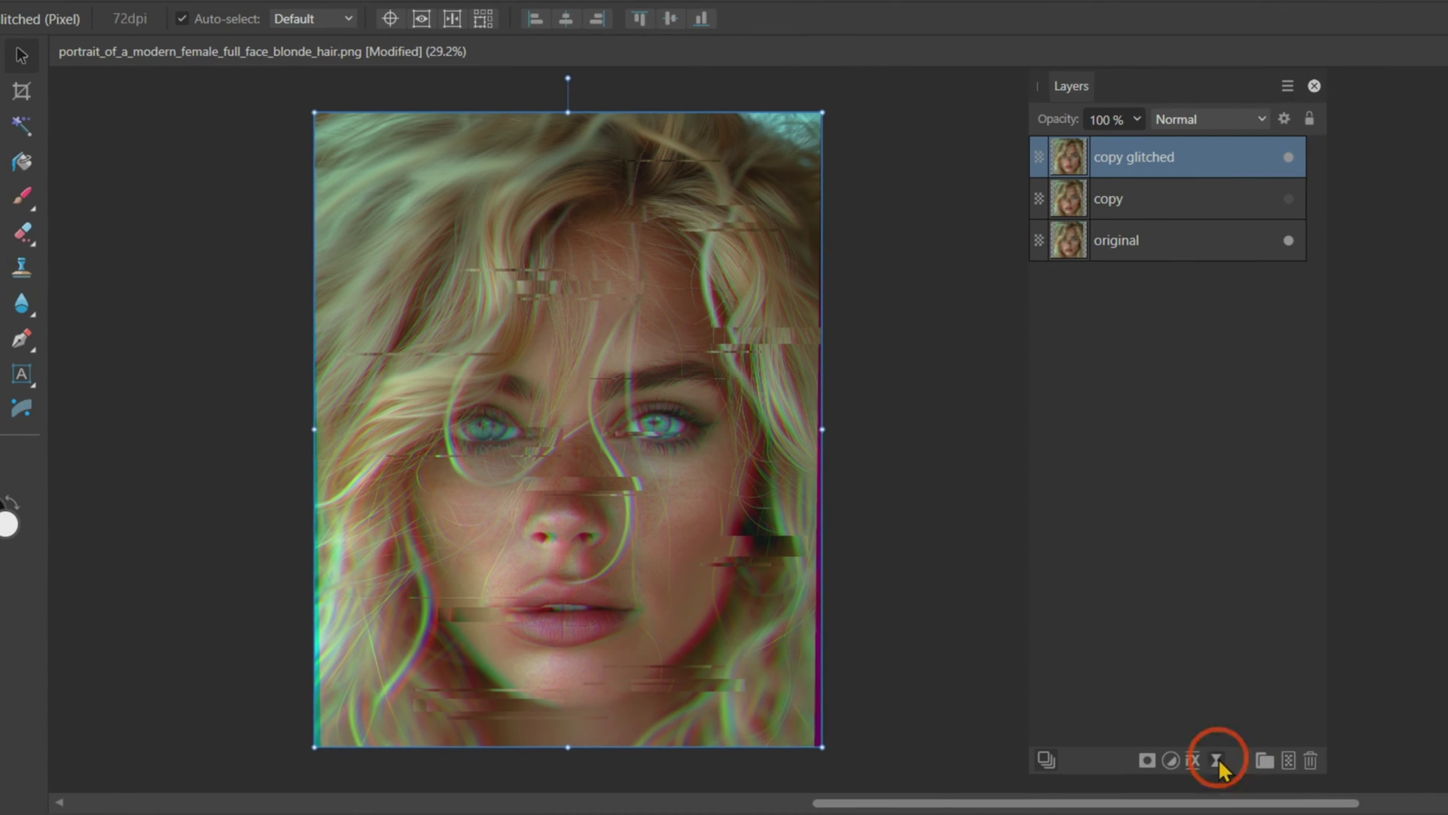
- Give 'copy glitched' a live Add Noise filter at 15% intensity and 75% opacity
{"action": "left_click", "coordinate": [1218, 761]}
{"action": "left_click", "coordinate": [1316, 527]}
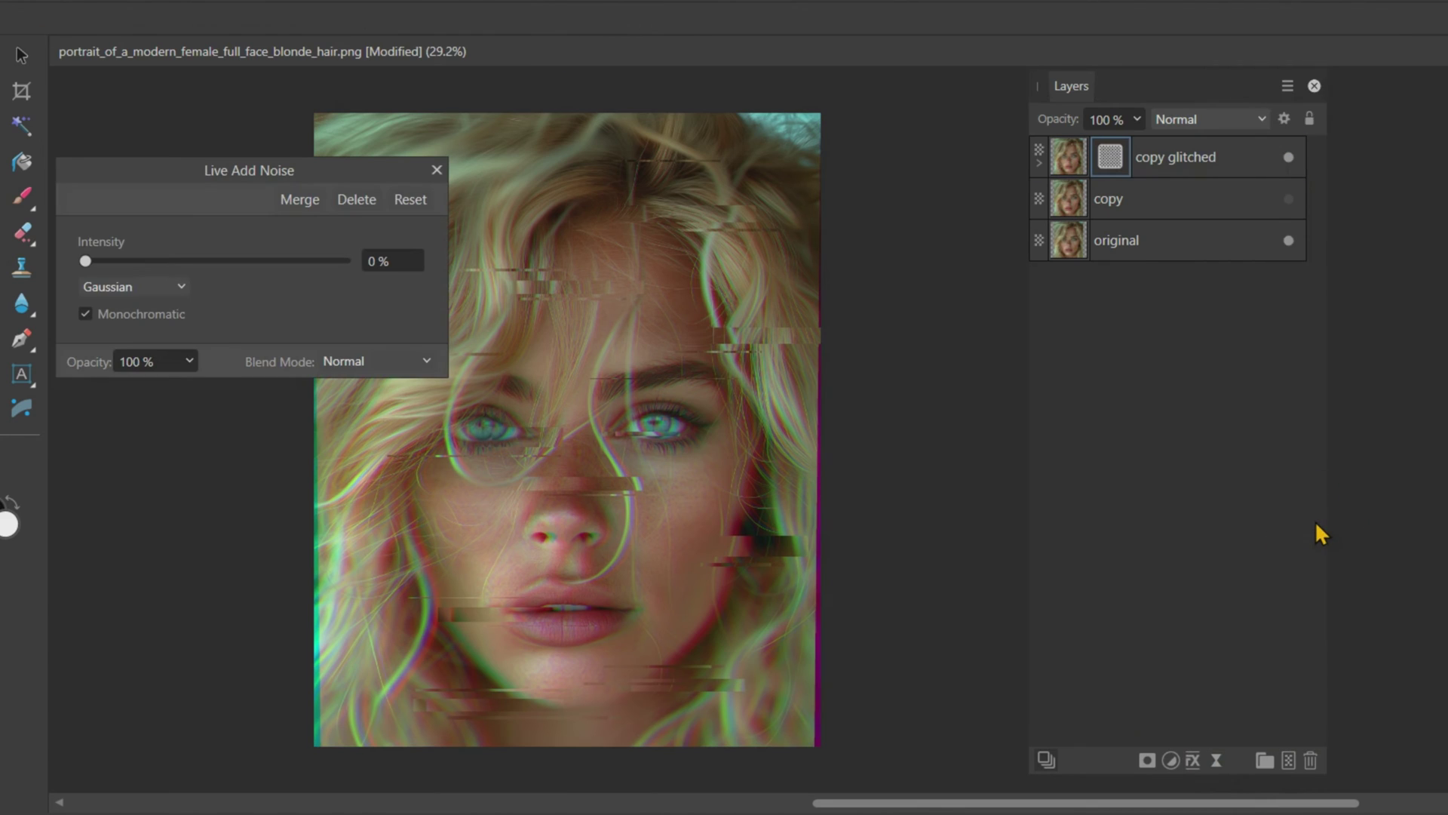
{"action": "left_click_drag", "start_coordinate": [294, 170], "coordinate": [1069, 535]}
{"action": "left_click", "coordinate": [1171, 623]}
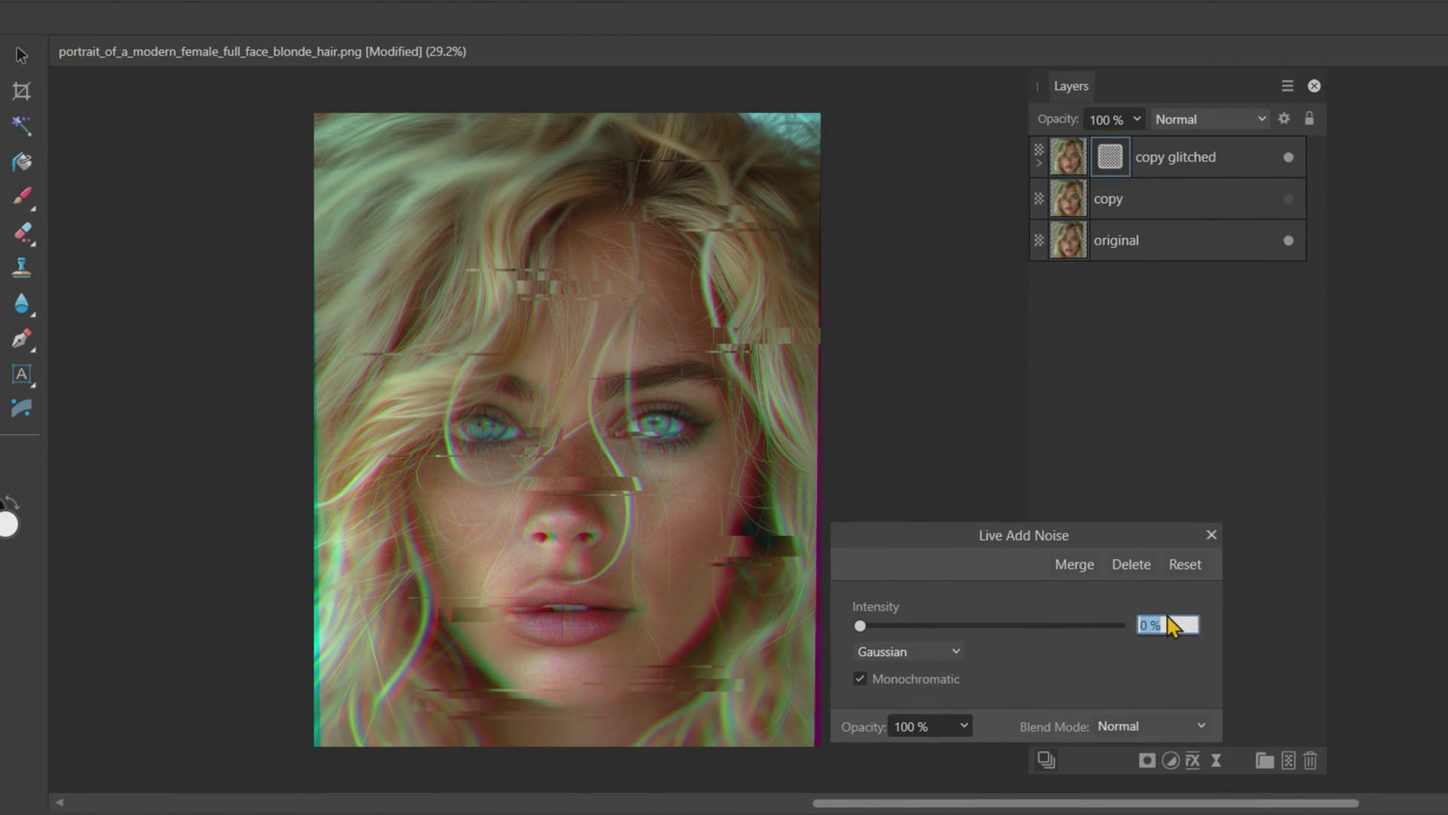
{"action": "type", "text": "15"}
{"action": "key", "text": "Return"}
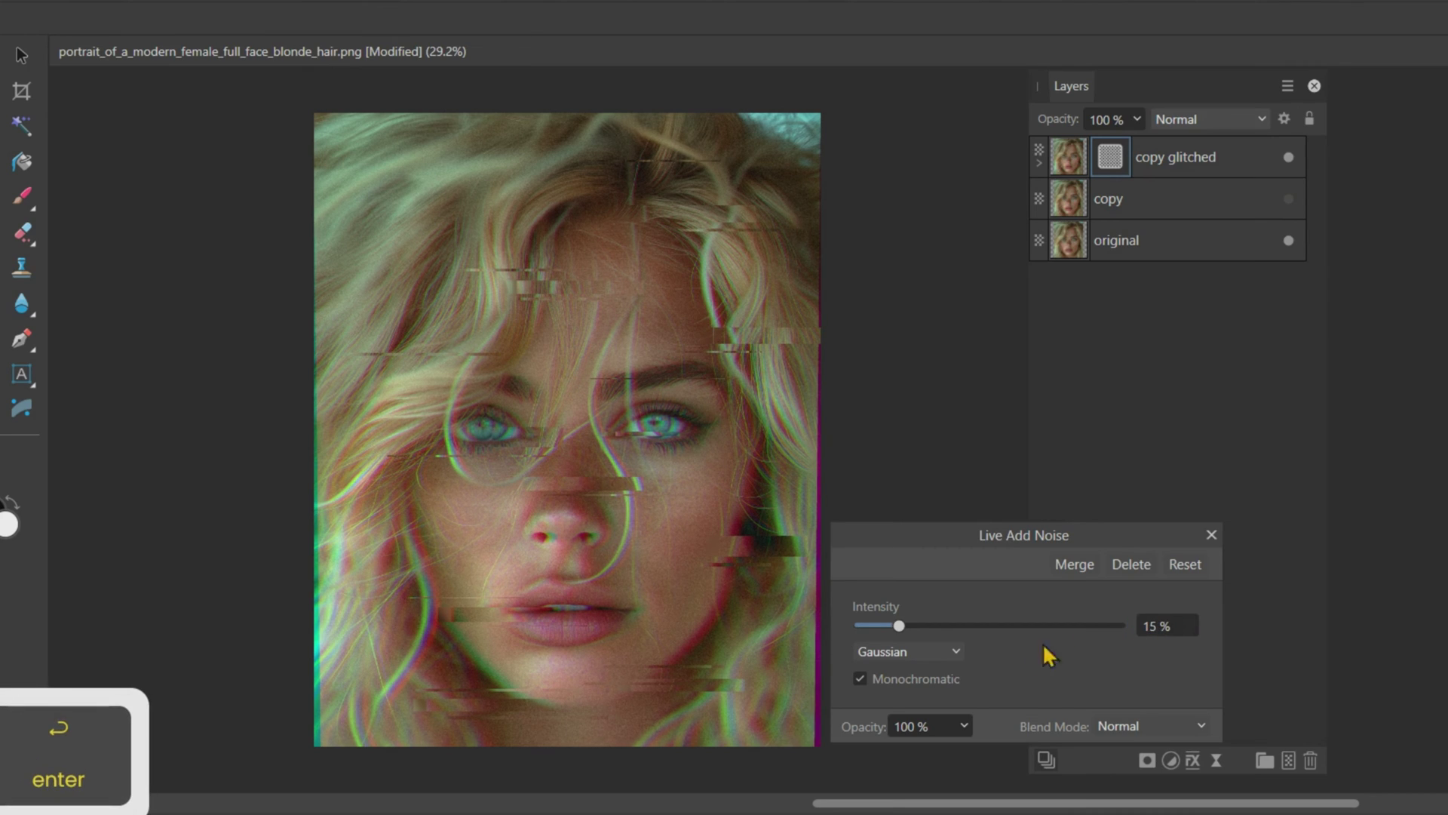
{"action": "left_click", "coordinate": [962, 724]}
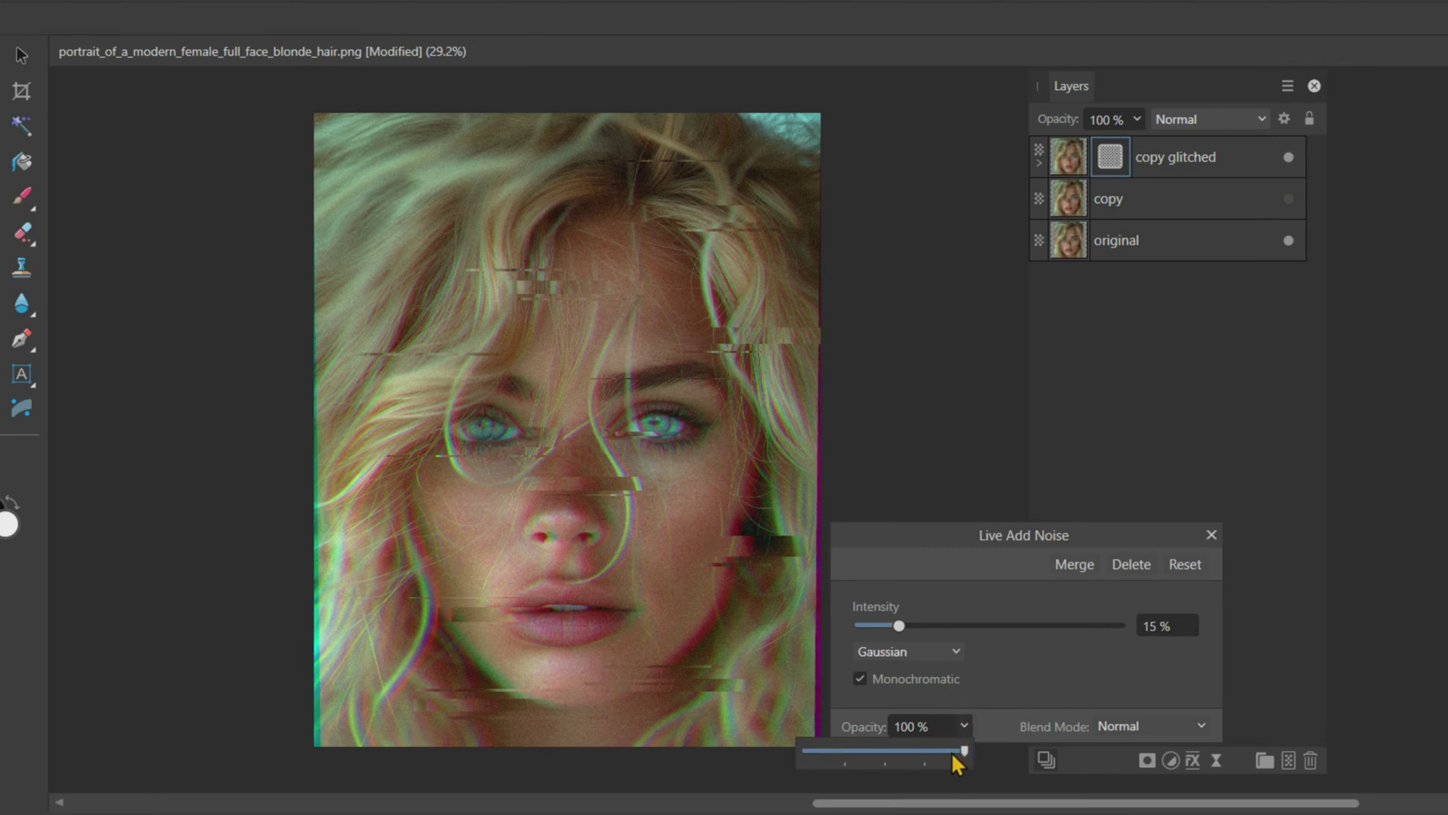
{"action": "left_click_drag", "start_coordinate": [916, 759], "coordinate": [920, 759]}
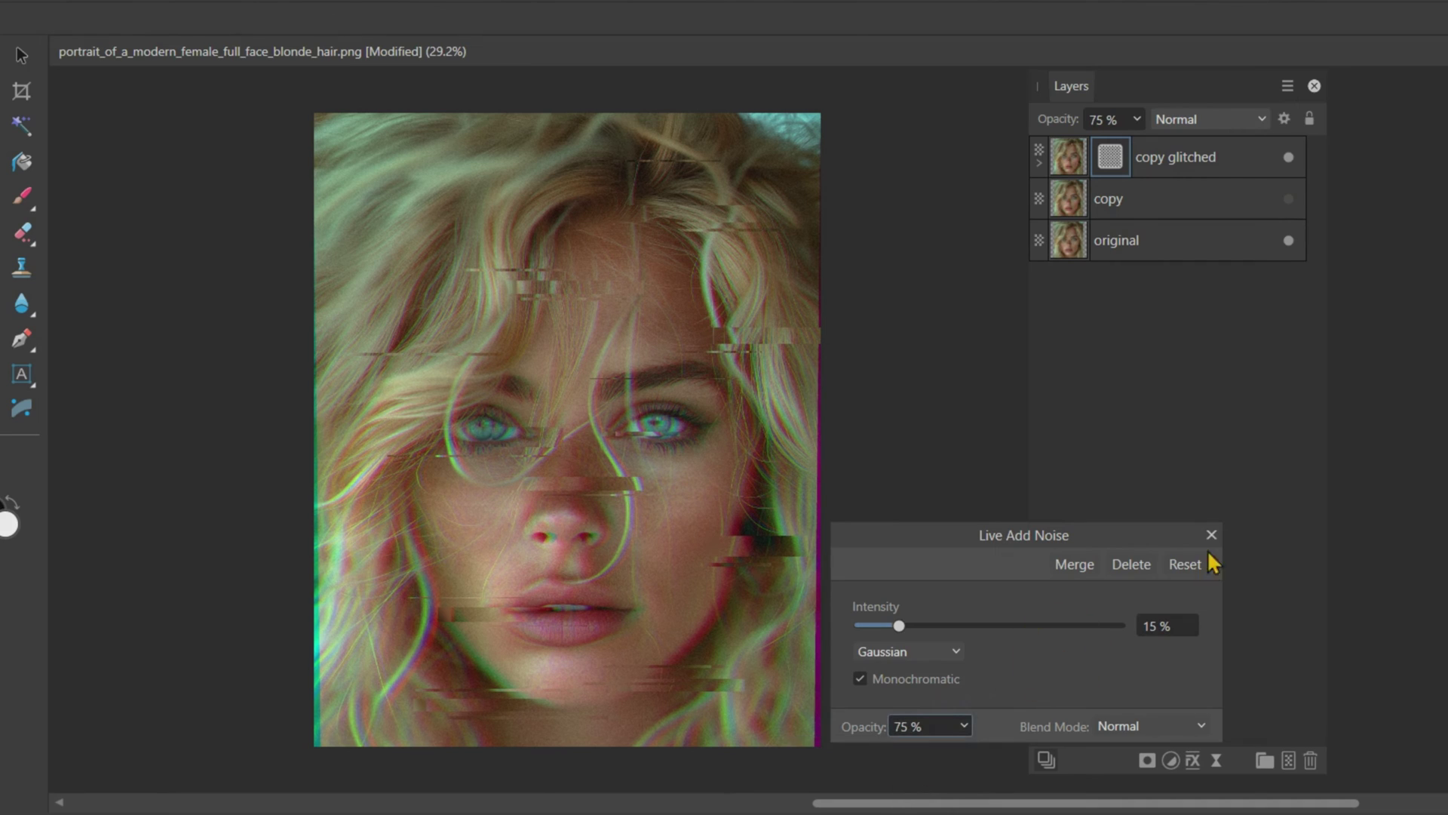
{"action": "left_click", "coordinate": [1211, 534]}
{"action": "left_click", "coordinate": [1107, 151]}
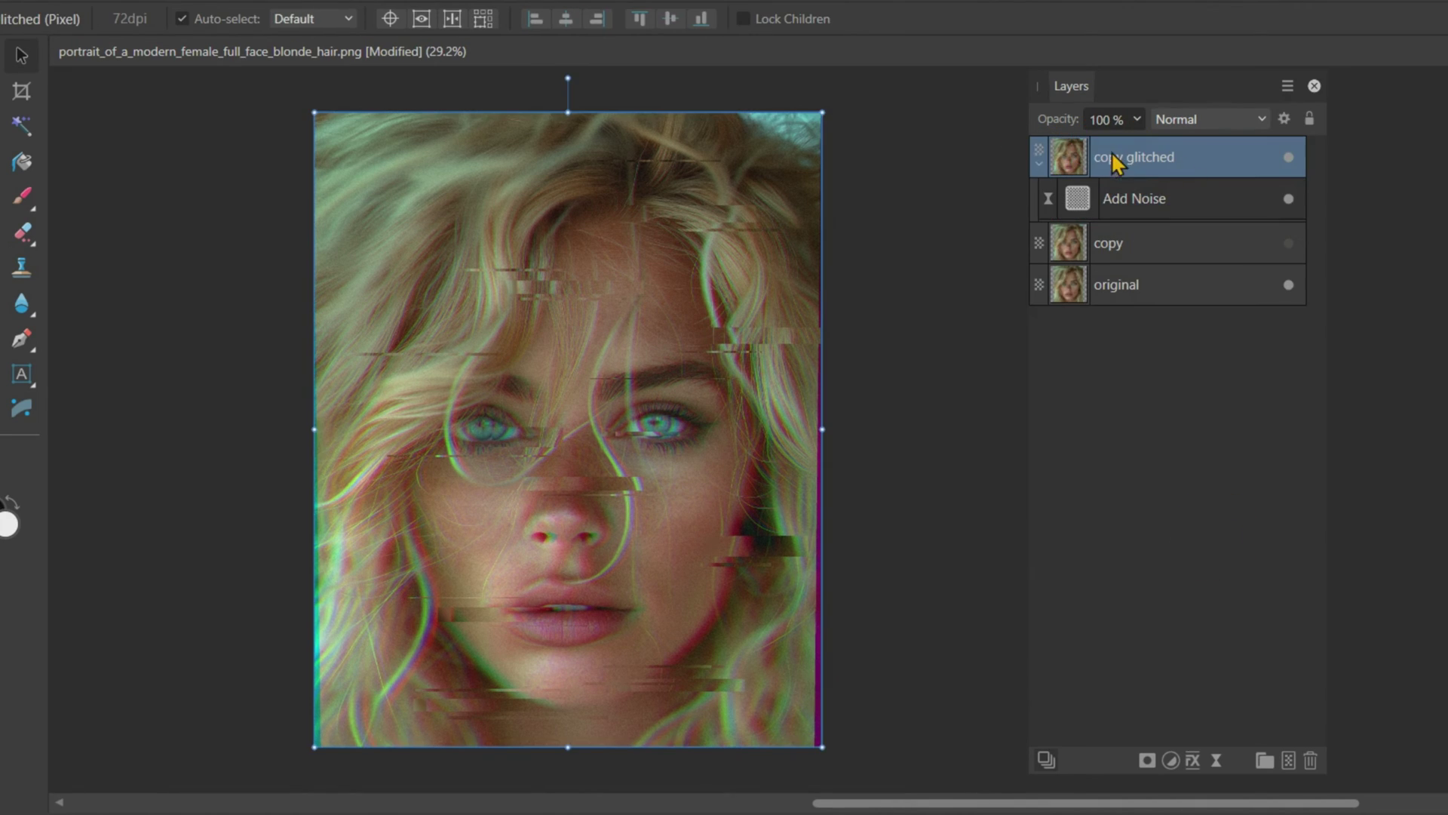
- Add a Levels adjustment with black 15%, white 70%, gamma 1.057 and 65% opacity
{"action": "left_click", "coordinate": [1170, 759]}
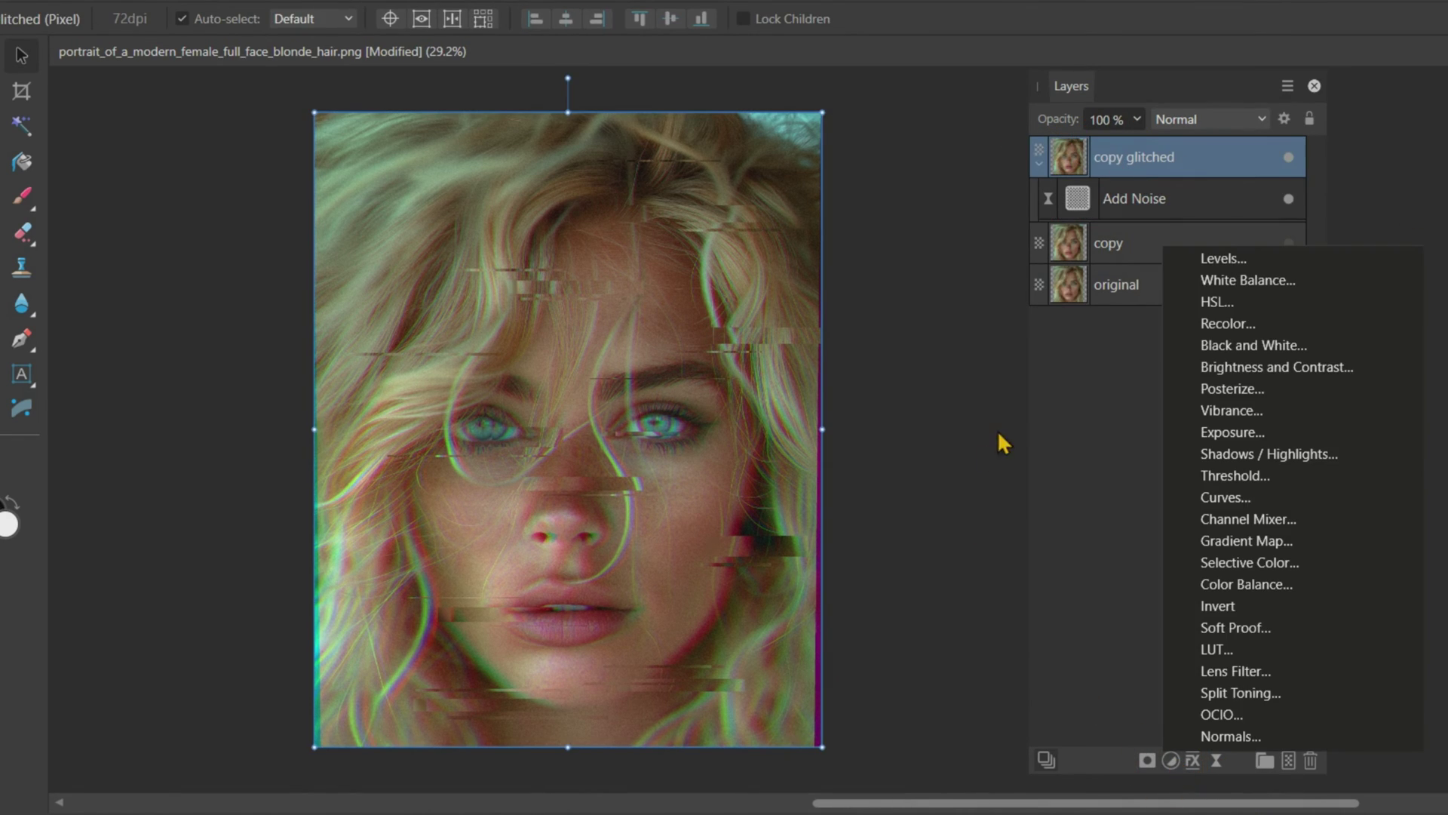
{"action": "left_click", "coordinate": [1219, 262]}
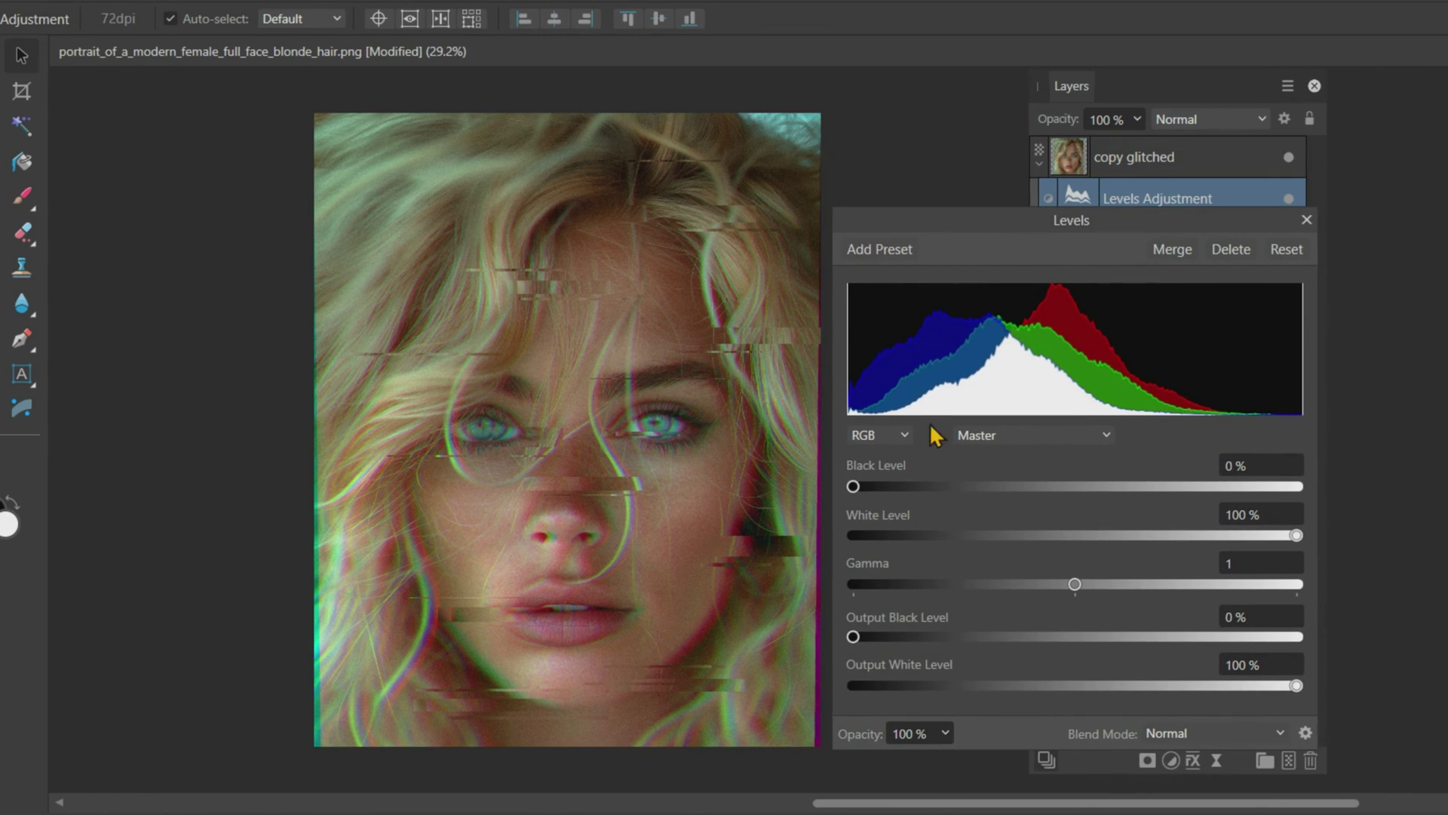
{"action": "left_click_drag", "start_coordinate": [854, 485], "coordinate": [896, 486]}
{"action": "left_click_drag", "start_coordinate": [1296, 534], "coordinate": [1163, 542]}
{"action": "left_click_drag", "start_coordinate": [896, 486], "coordinate": [917, 486]}
{"action": "mouse_move", "coordinate": [1075, 584]}
{"action": "left_mouse_down"}
{"action": "mouse_move", "coordinate": [1107, 586]}
{"action": "mouse_move", "coordinate": [1088, 583]}
{"action": "left_mouse_up"}
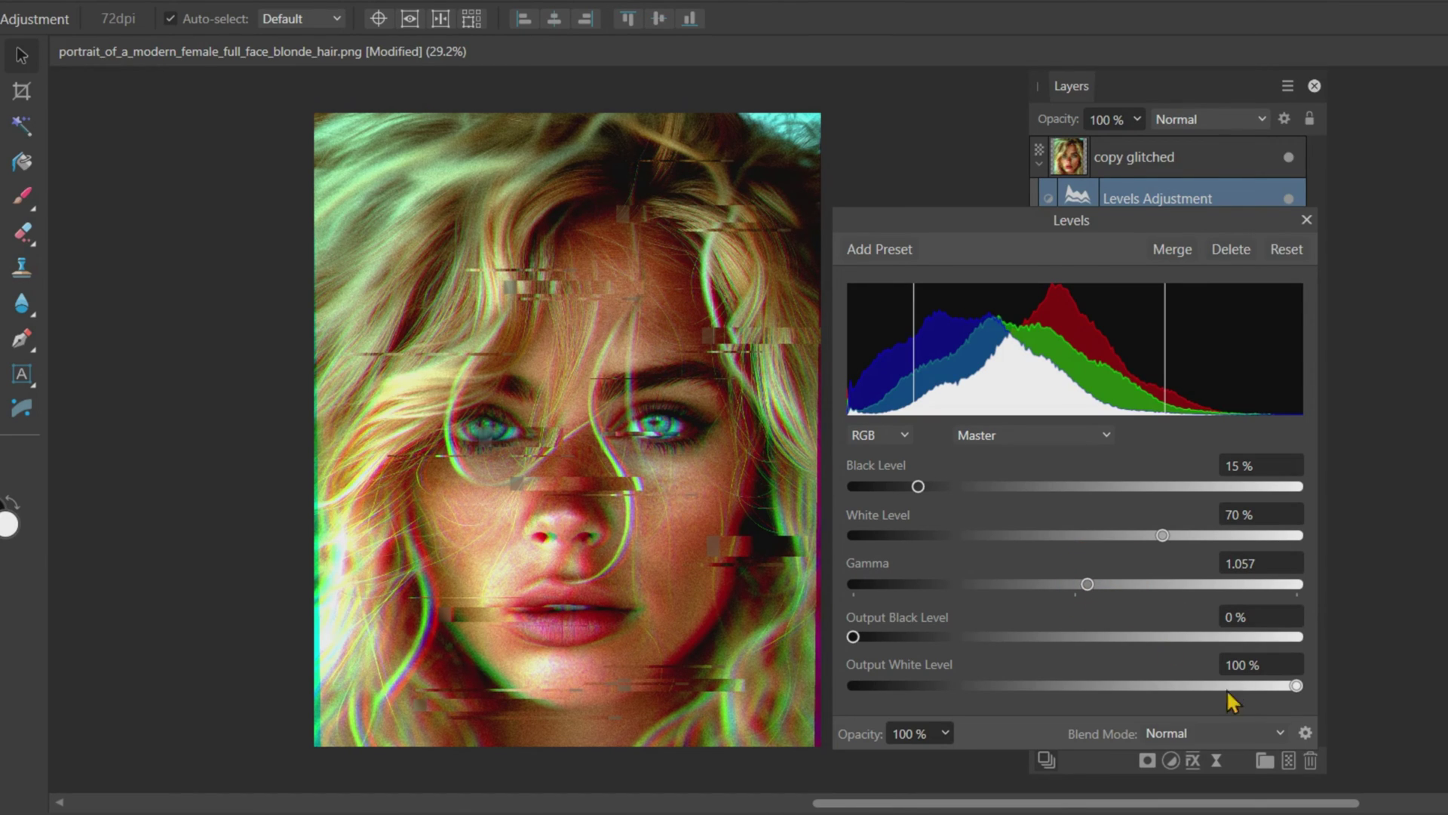
{"action": "left_click", "coordinate": [945, 733]}
{"action": "left_click_drag", "start_coordinate": [948, 759], "coordinate": [890, 757]}
{"action": "left_click", "coordinate": [1307, 220]}
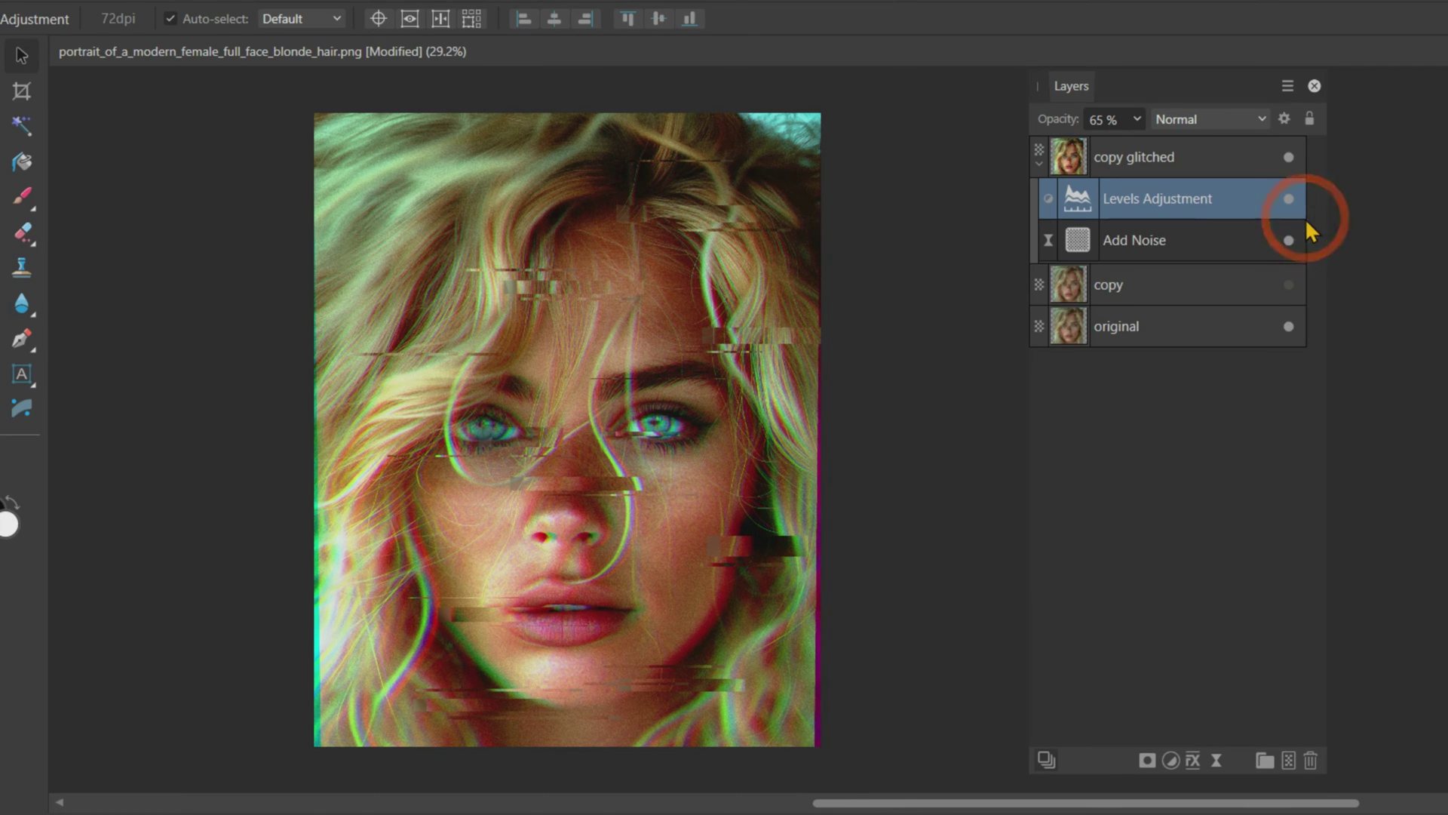
{"action": "left_click", "coordinate": [1164, 157]}
- Add a Gradient Map adjustment to the portrait
{"action": "left_click", "coordinate": [1171, 760]}
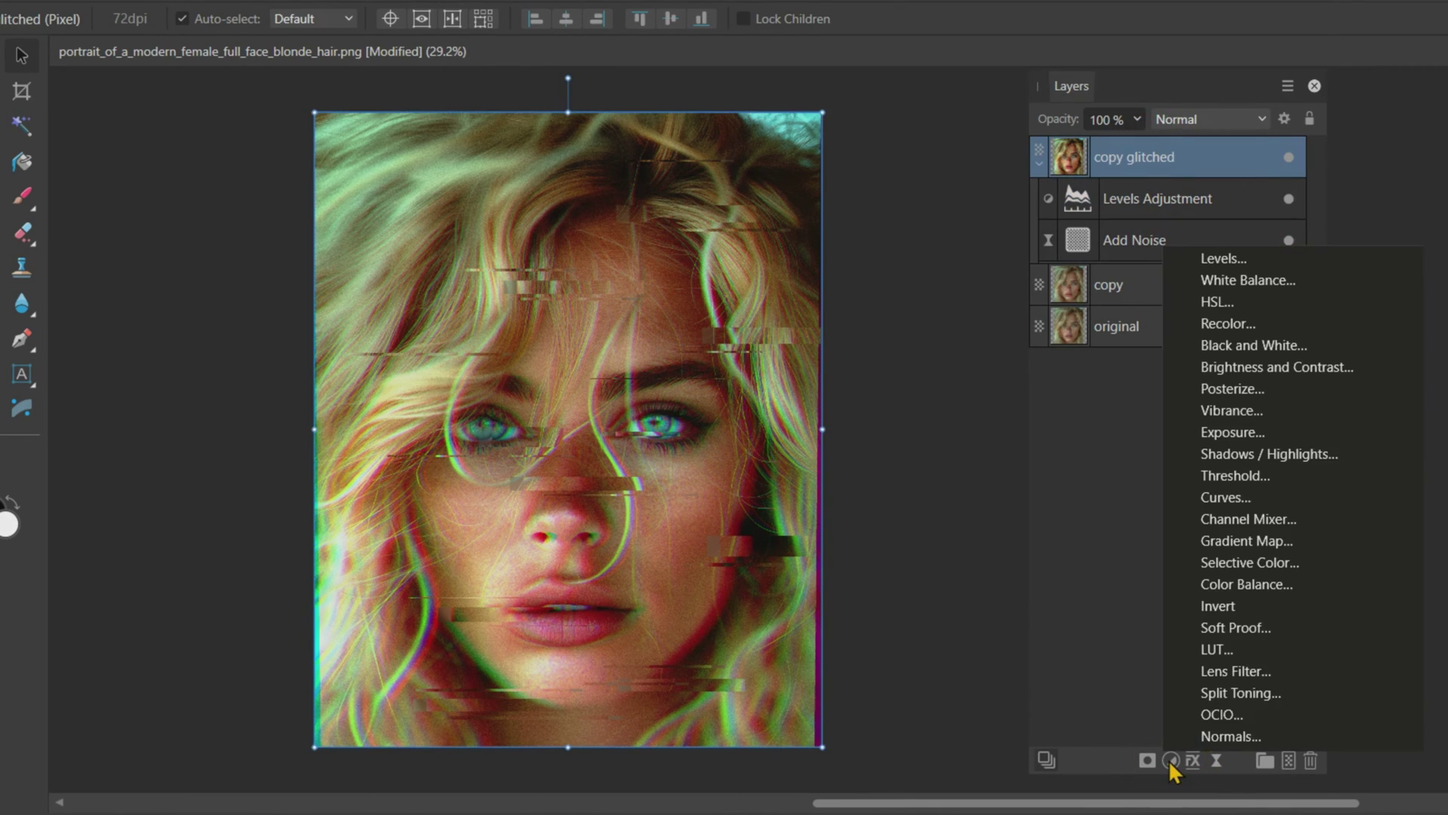
{"action": "left_click", "coordinate": [1205, 541]}
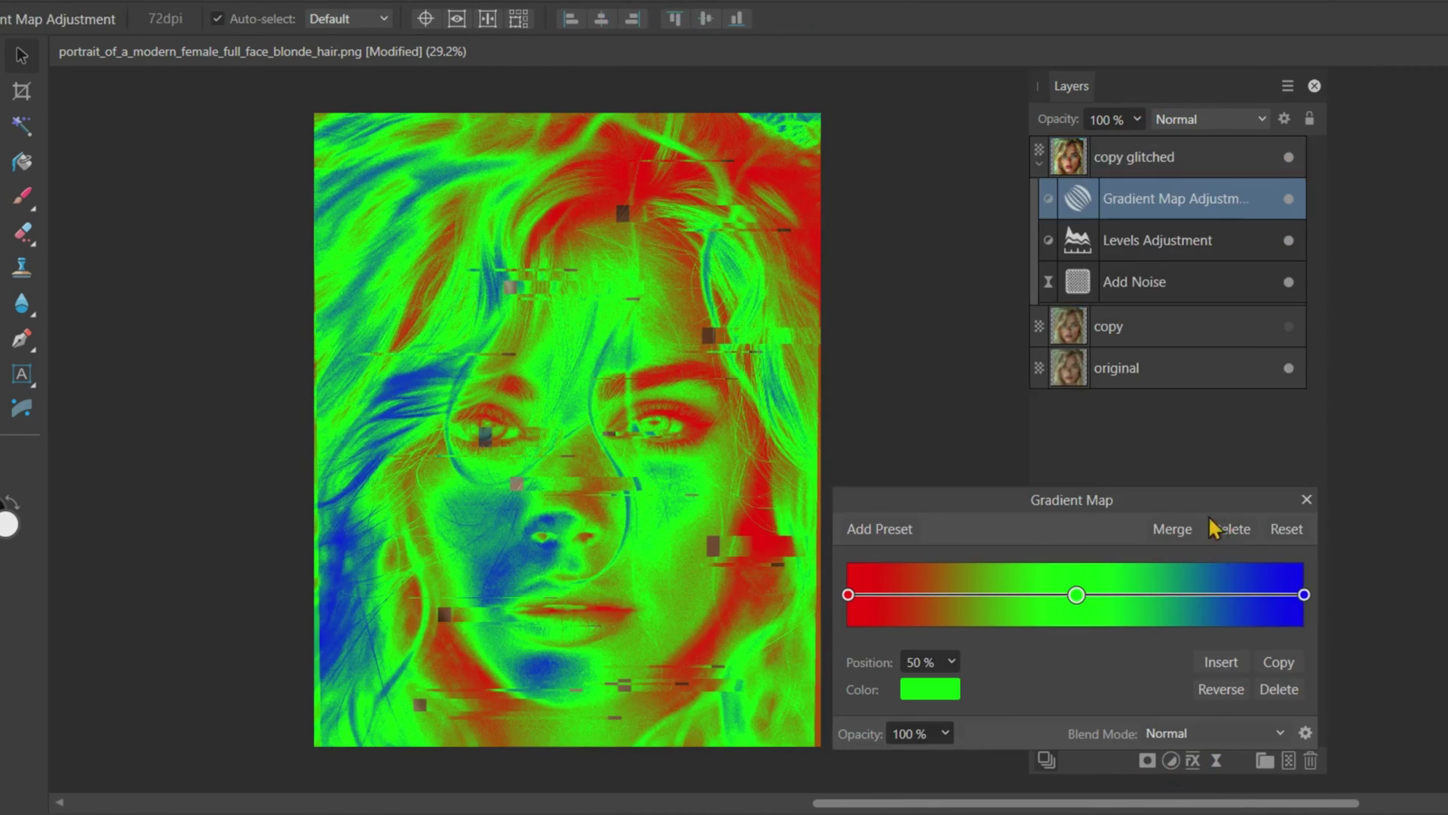
{"action": "left_click_drag", "start_coordinate": [1079, 503], "coordinate": [1109, 441]}
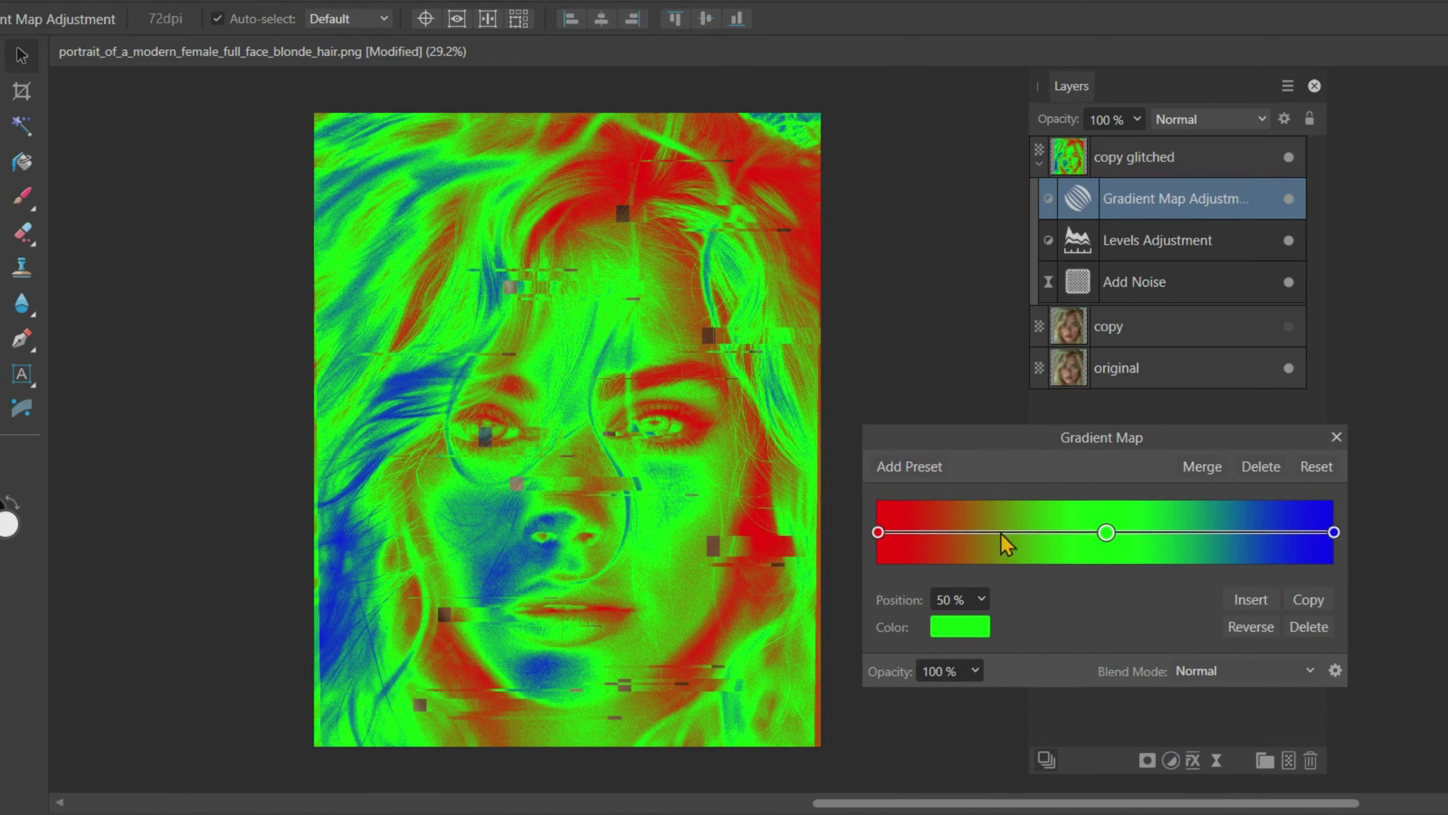
- Add noise to the gradient's red stop colour and full noise to its blue stop colour
{"action": "left_click", "coordinate": [878, 533]}
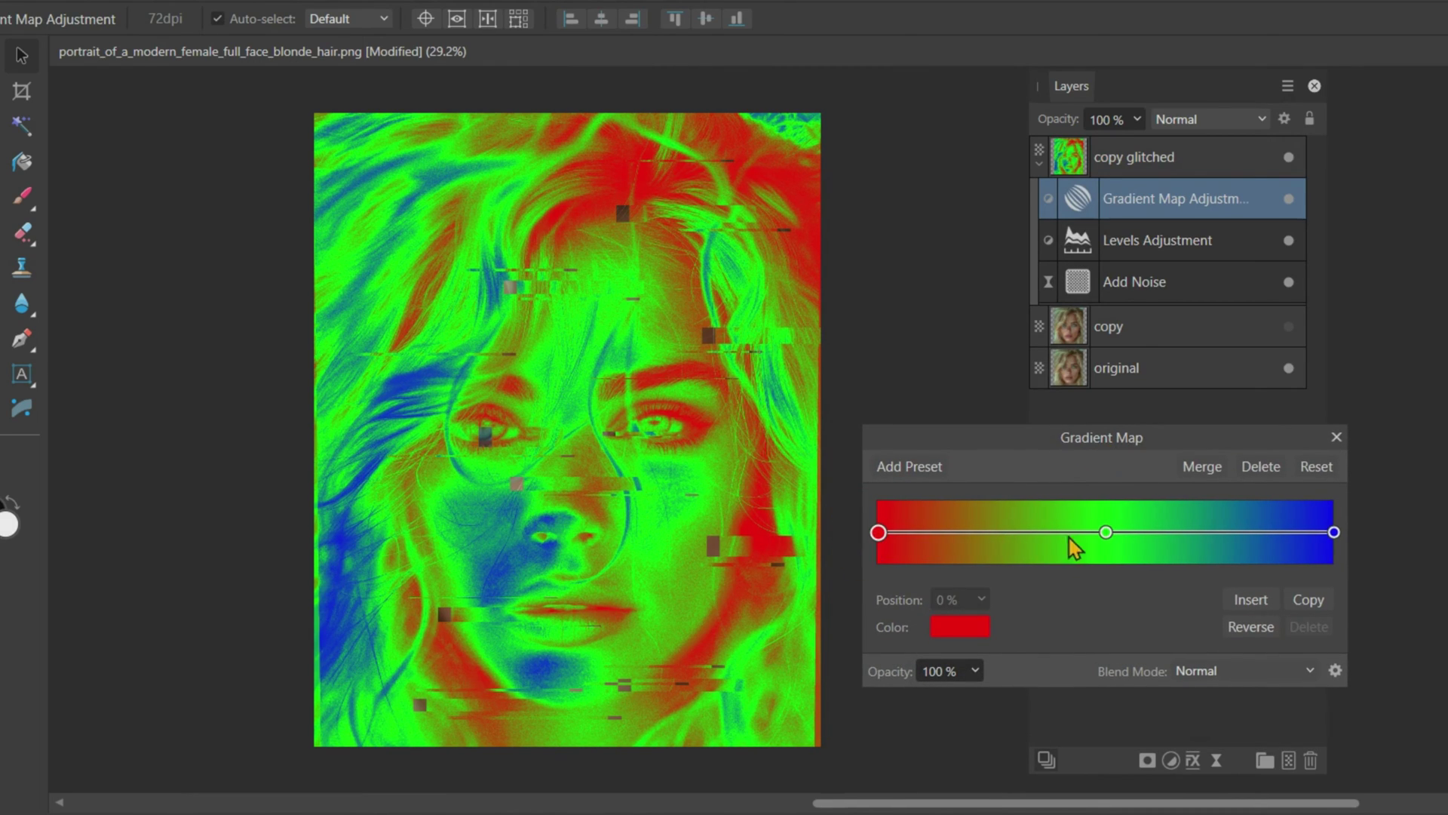
{"action": "left_click", "coordinate": [984, 628]}
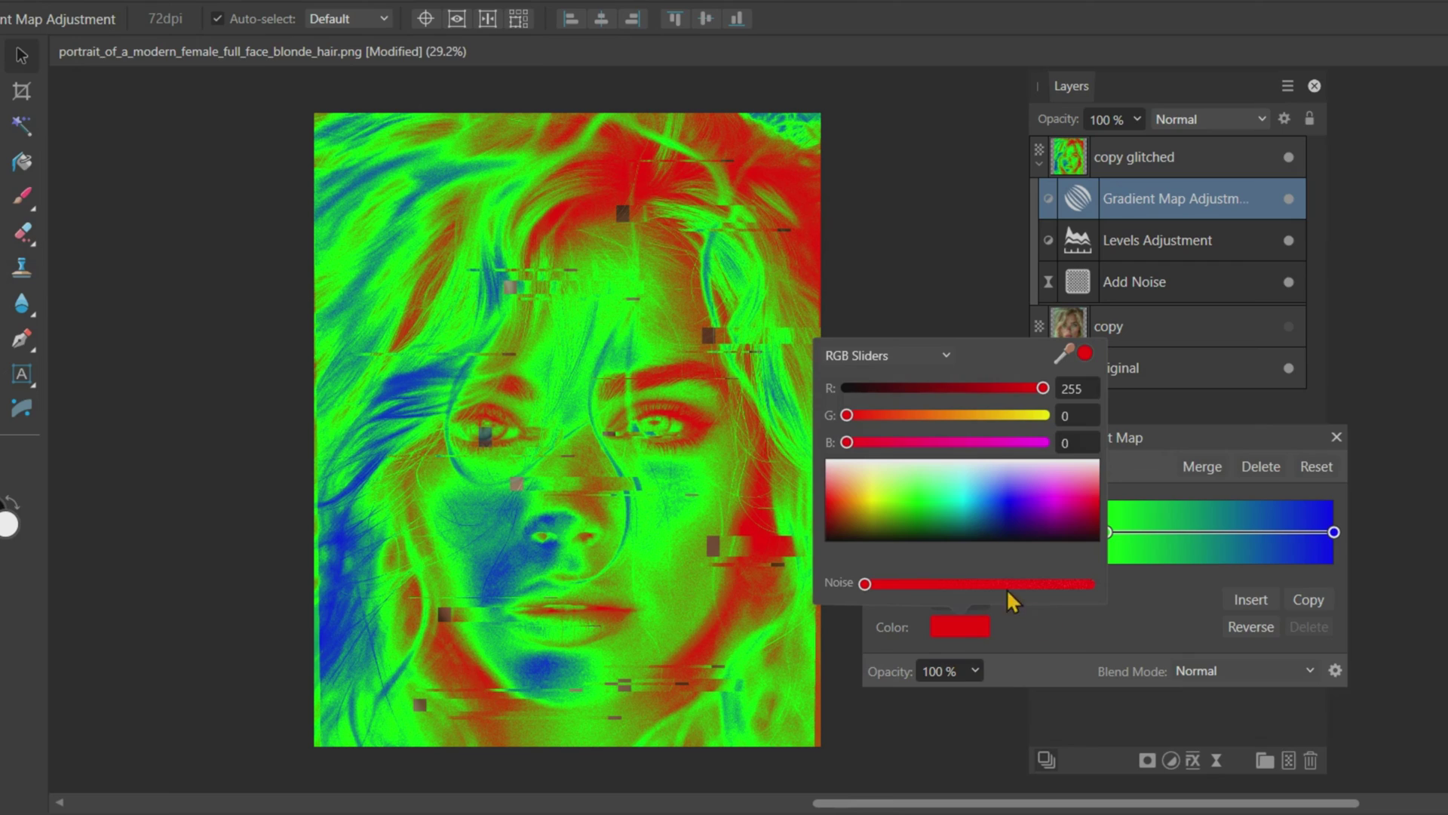
{"action": "left_click", "coordinate": [958, 583]}
{"action": "left_click", "coordinate": [1332, 530]}
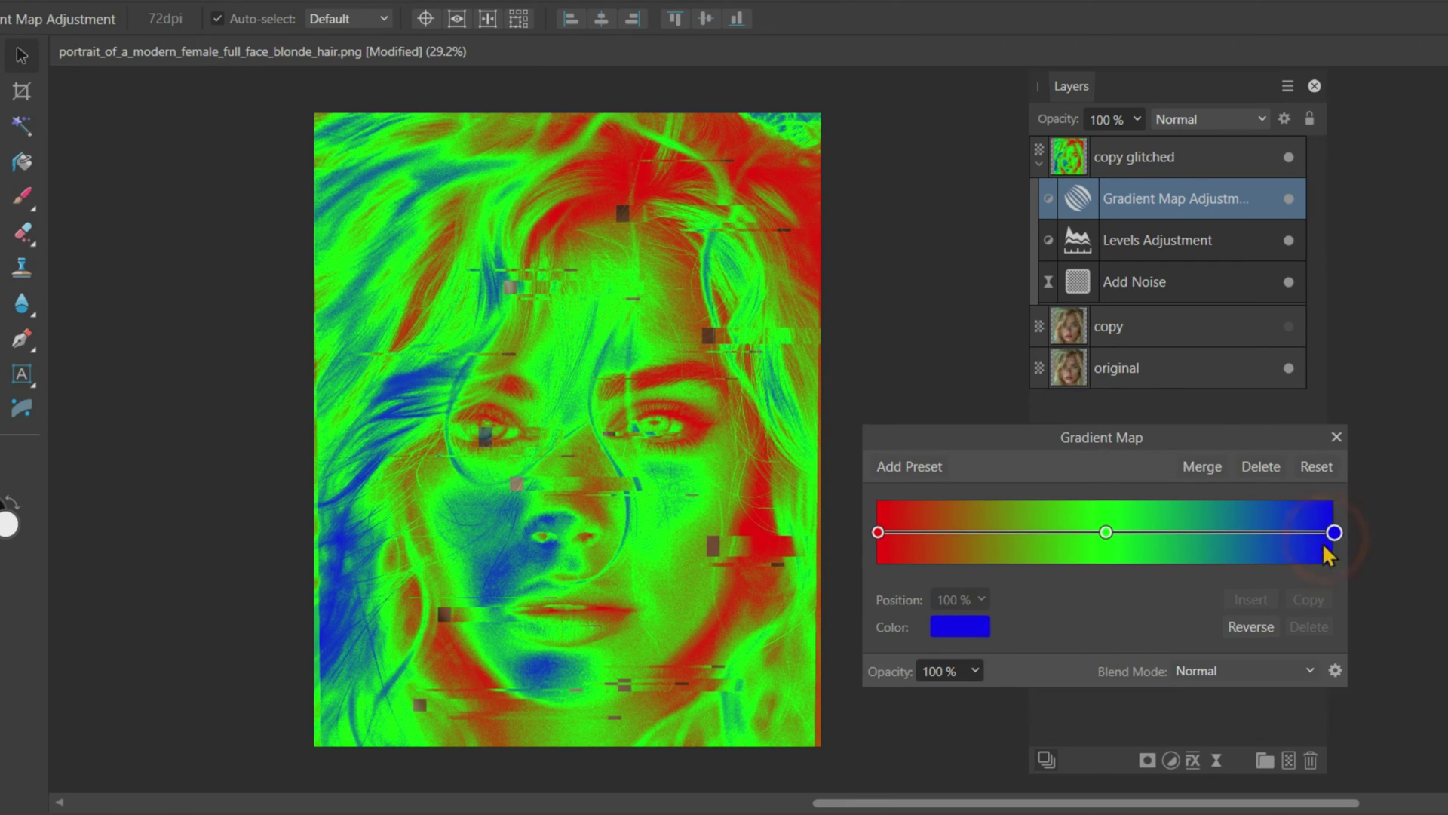
{"action": "left_click", "coordinate": [970, 628]}
{"action": "left_click_drag", "start_coordinate": [961, 582], "coordinate": [1077, 585]}
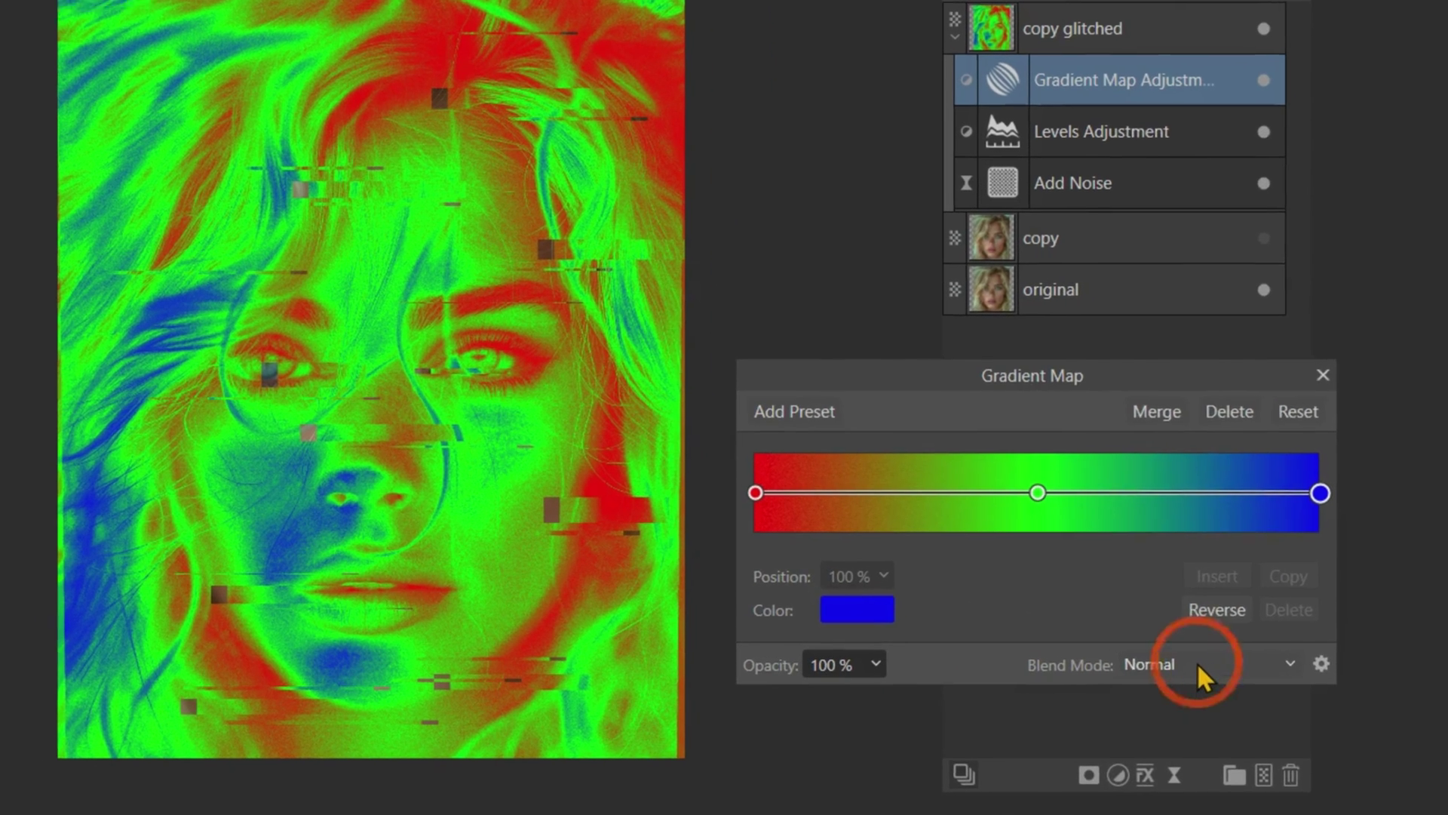
- Set the Gradient Map to Darken blend mode at 15% opacity
{"action": "left_click", "coordinate": [1197, 662]}
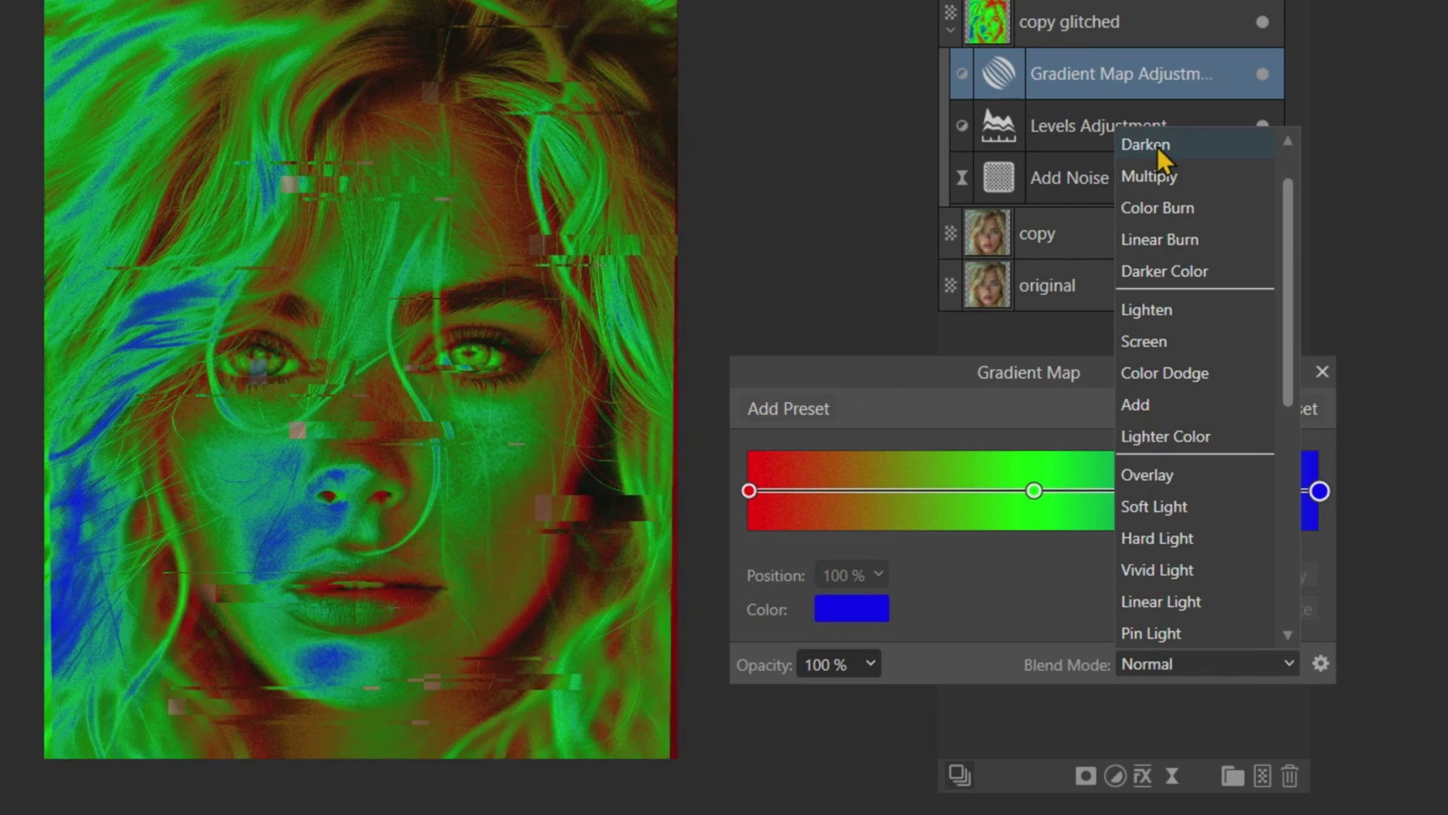
{"action": "left_click", "coordinate": [1157, 145]}
{"action": "left_click", "coordinate": [871, 663]}
{"action": "left_click_drag", "start_coordinate": [869, 694], "coordinate": [840, 700]}
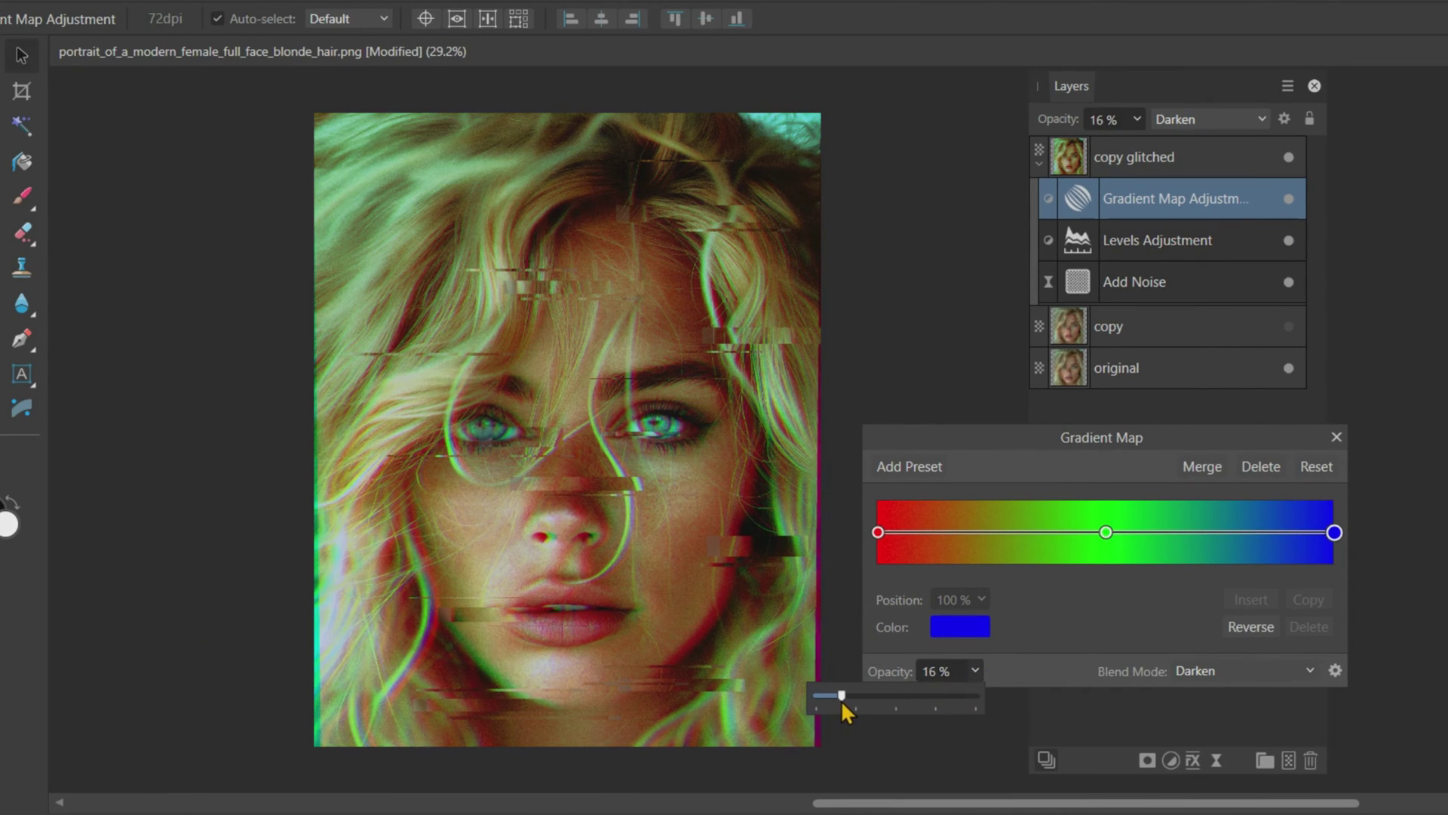
- Lower the Add Noise filter's intensity to about 13%, then reselect the copy glitched layer
{"action": "left_click", "coordinate": [1336, 437]}
{"action": "double_click", "coordinate": [1078, 282]}
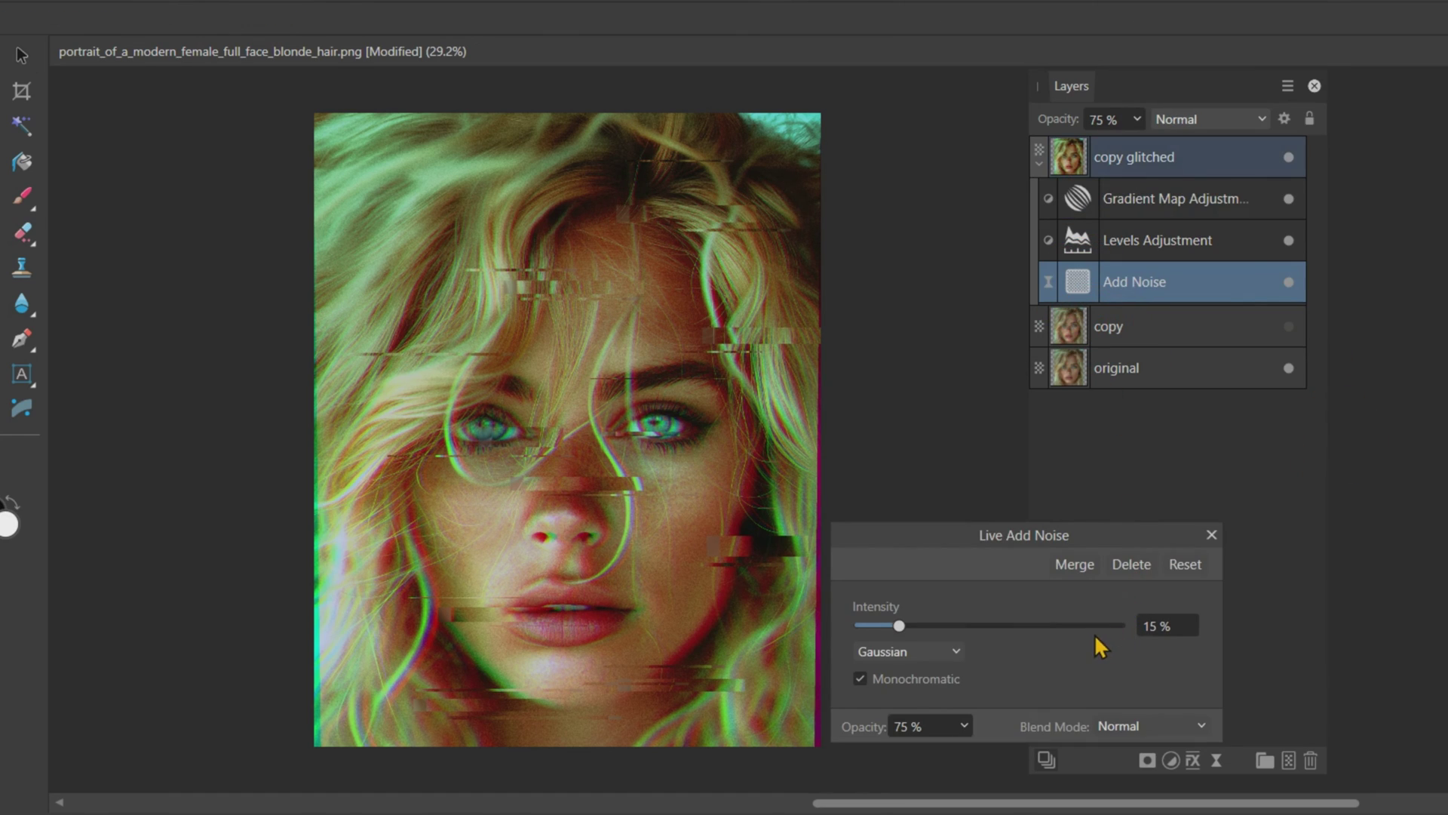
{"action": "left_click_drag", "start_coordinate": [899, 627], "coordinate": [890, 631]}
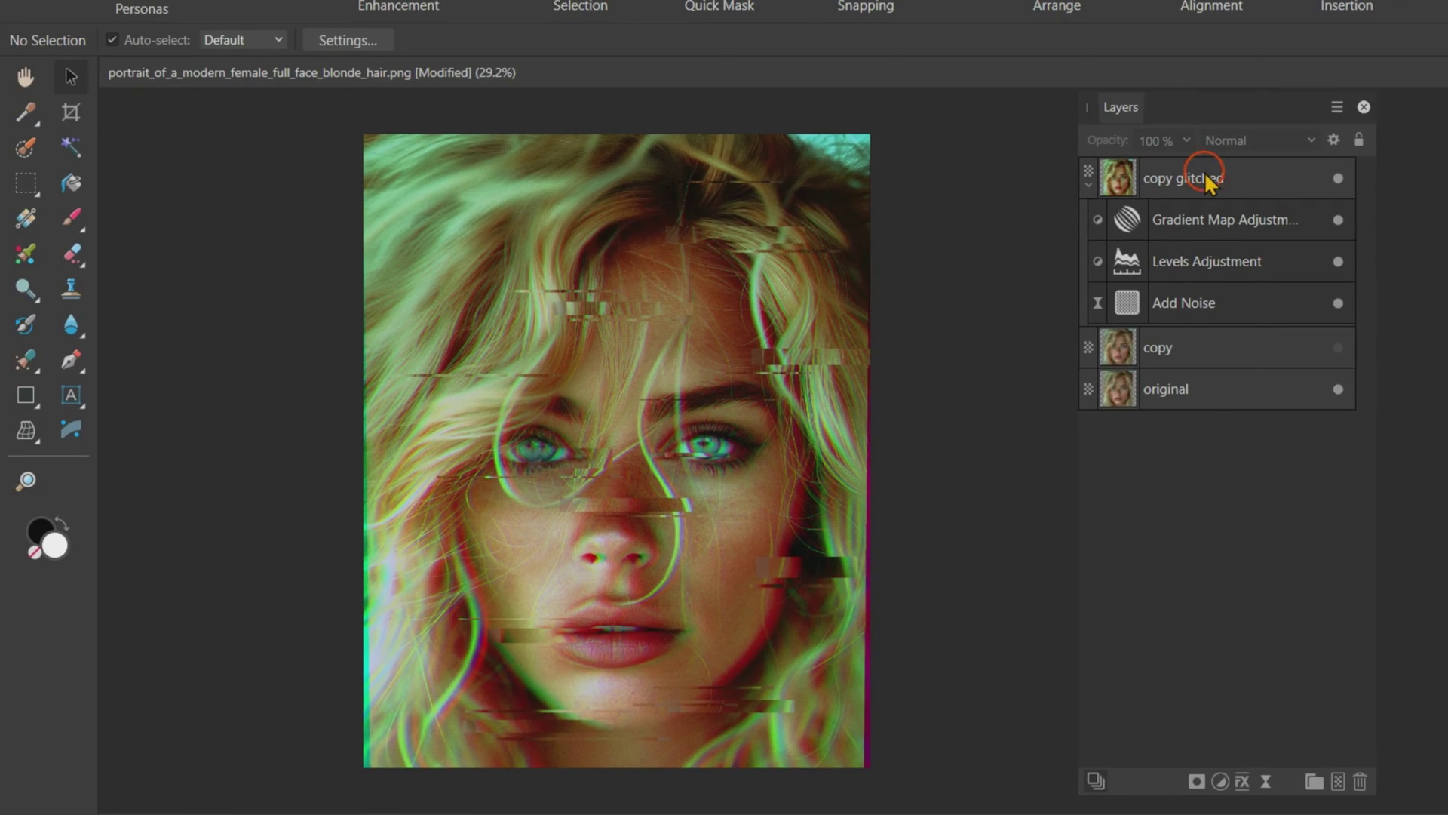
{"action": "left_click", "coordinate": [1207, 181]}
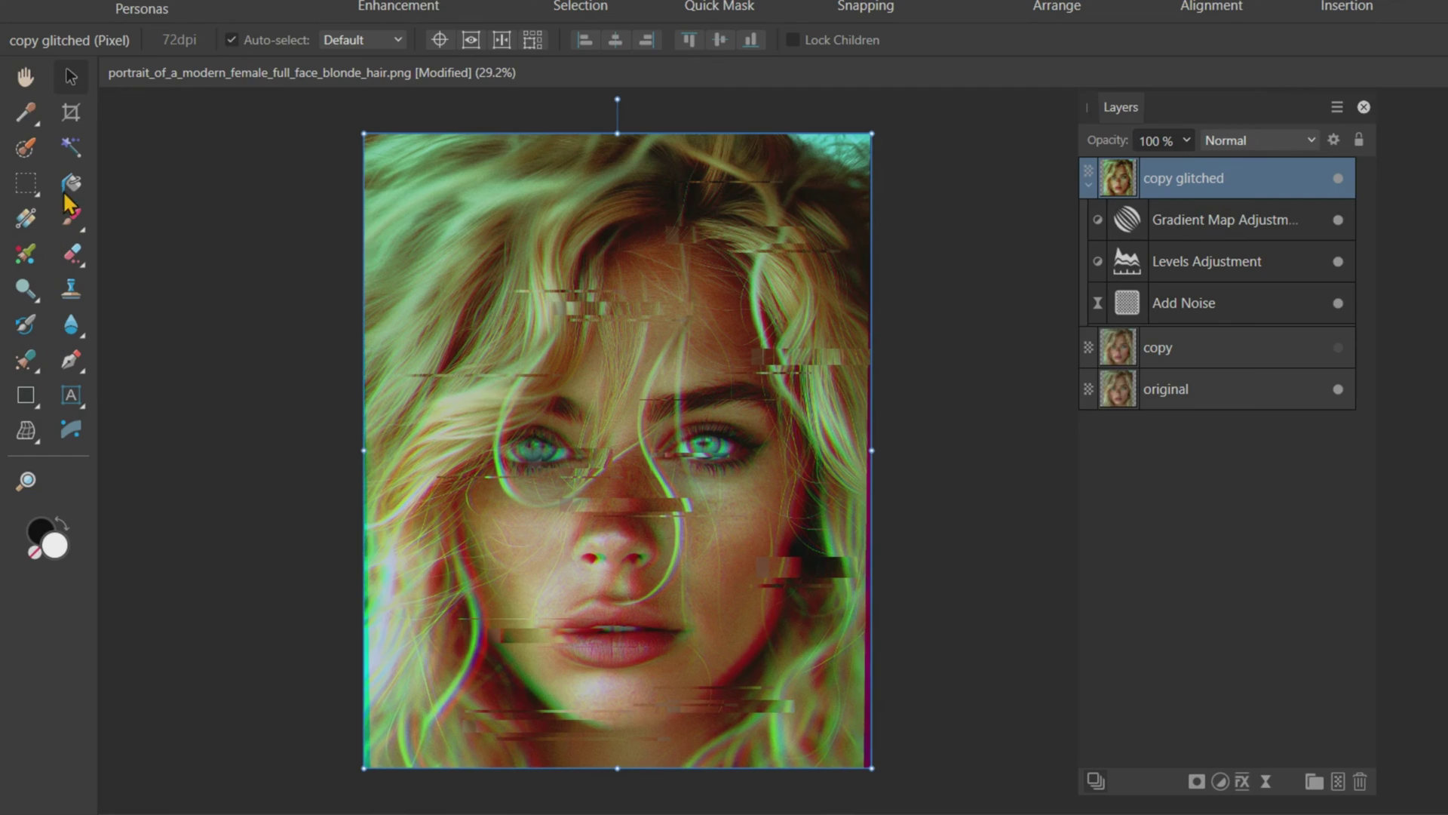
- Crop both sides of the portrait inward, from 1920 × 2400 to 1852 × 2400 px
{"action": "left_click", "coordinate": [70, 113]}
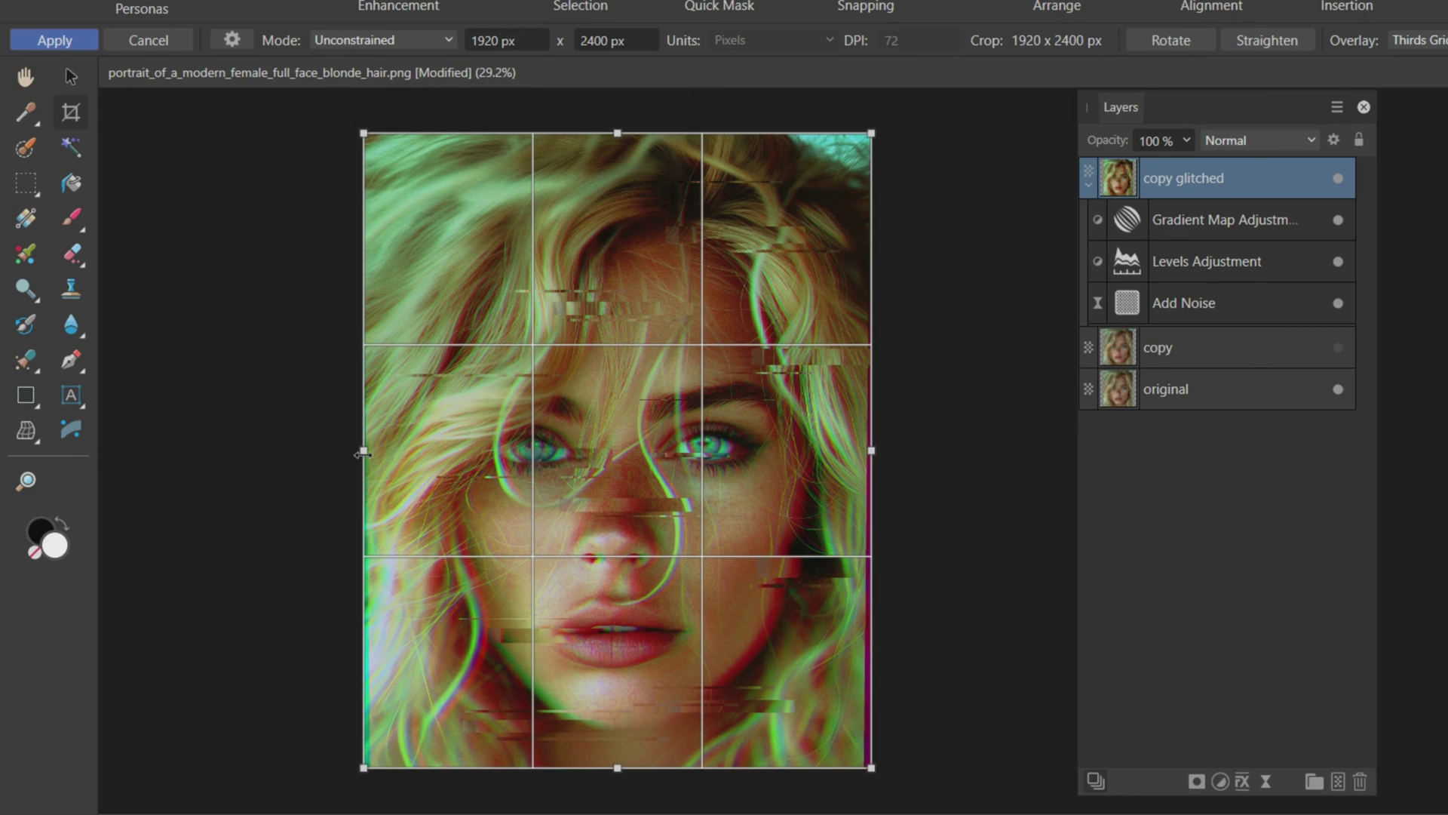
{"action": "left_click_drag", "start_coordinate": [363, 452], "coordinate": [372, 455]}
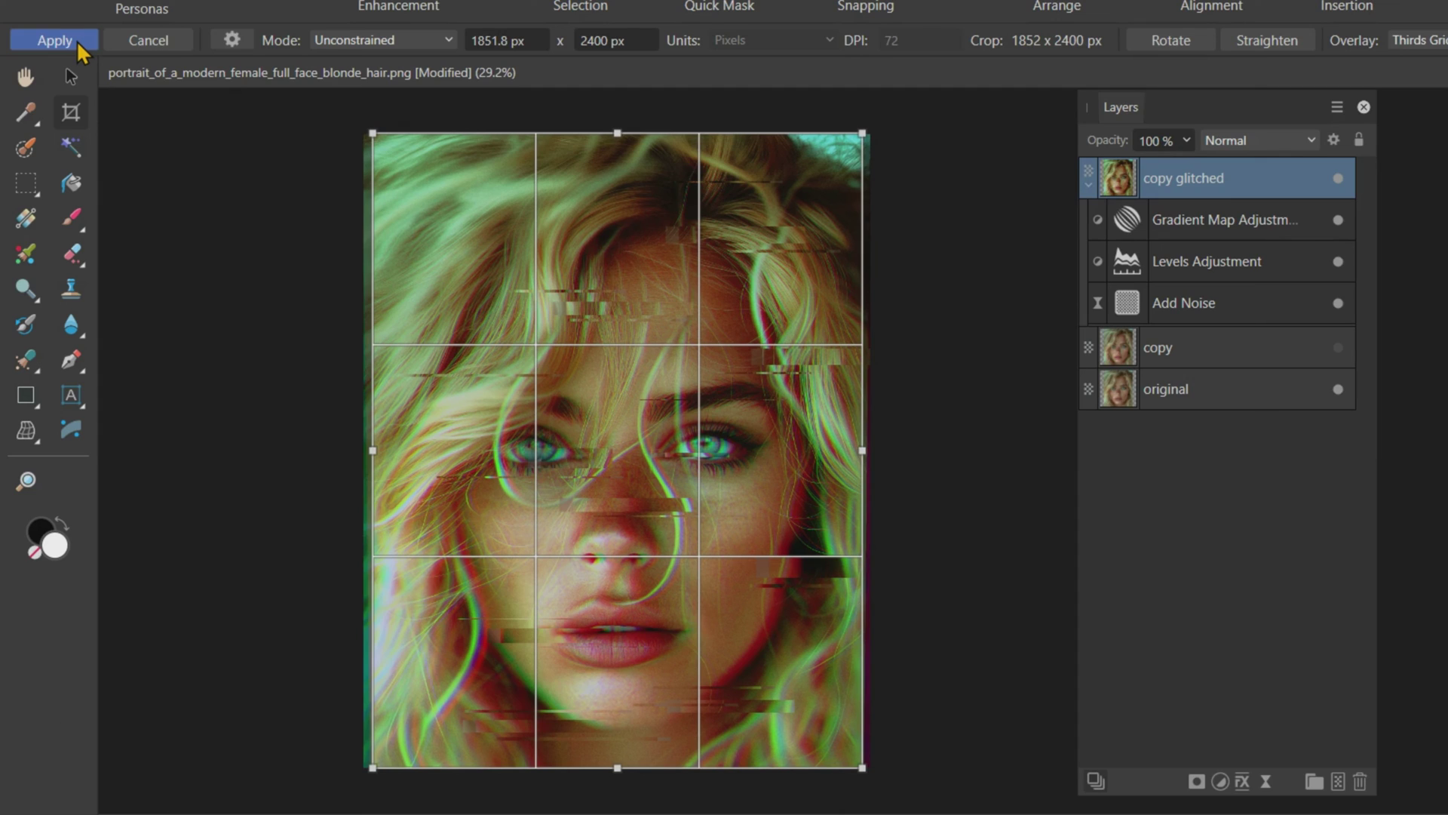
{"action": "left_click", "coordinate": [75, 39]}
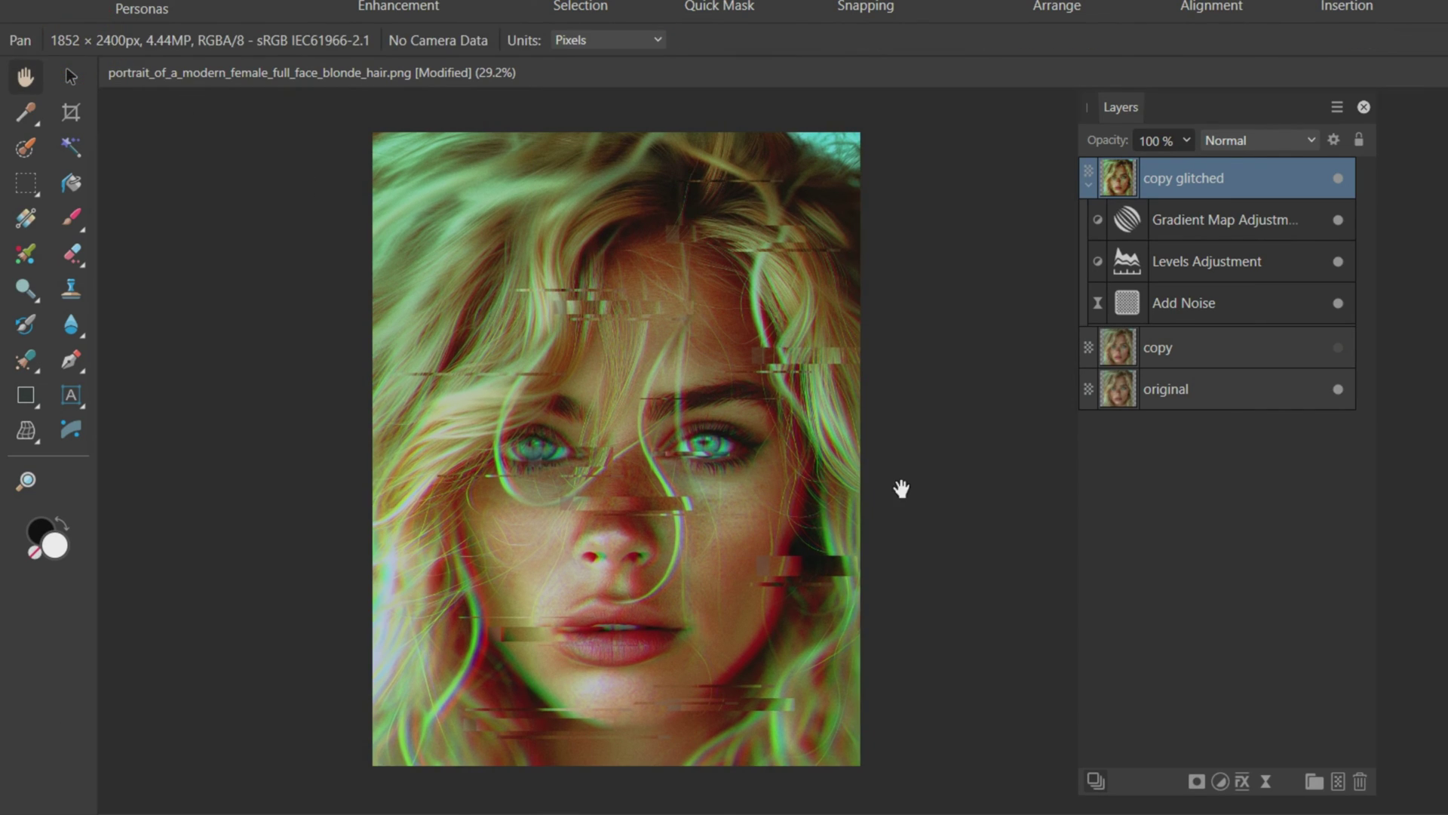
- Turn on a Color Overlay effect for the copy glitched layer
{"action": "key", "text": "v"}
{"action": "left_click", "coordinate": [1242, 781]}
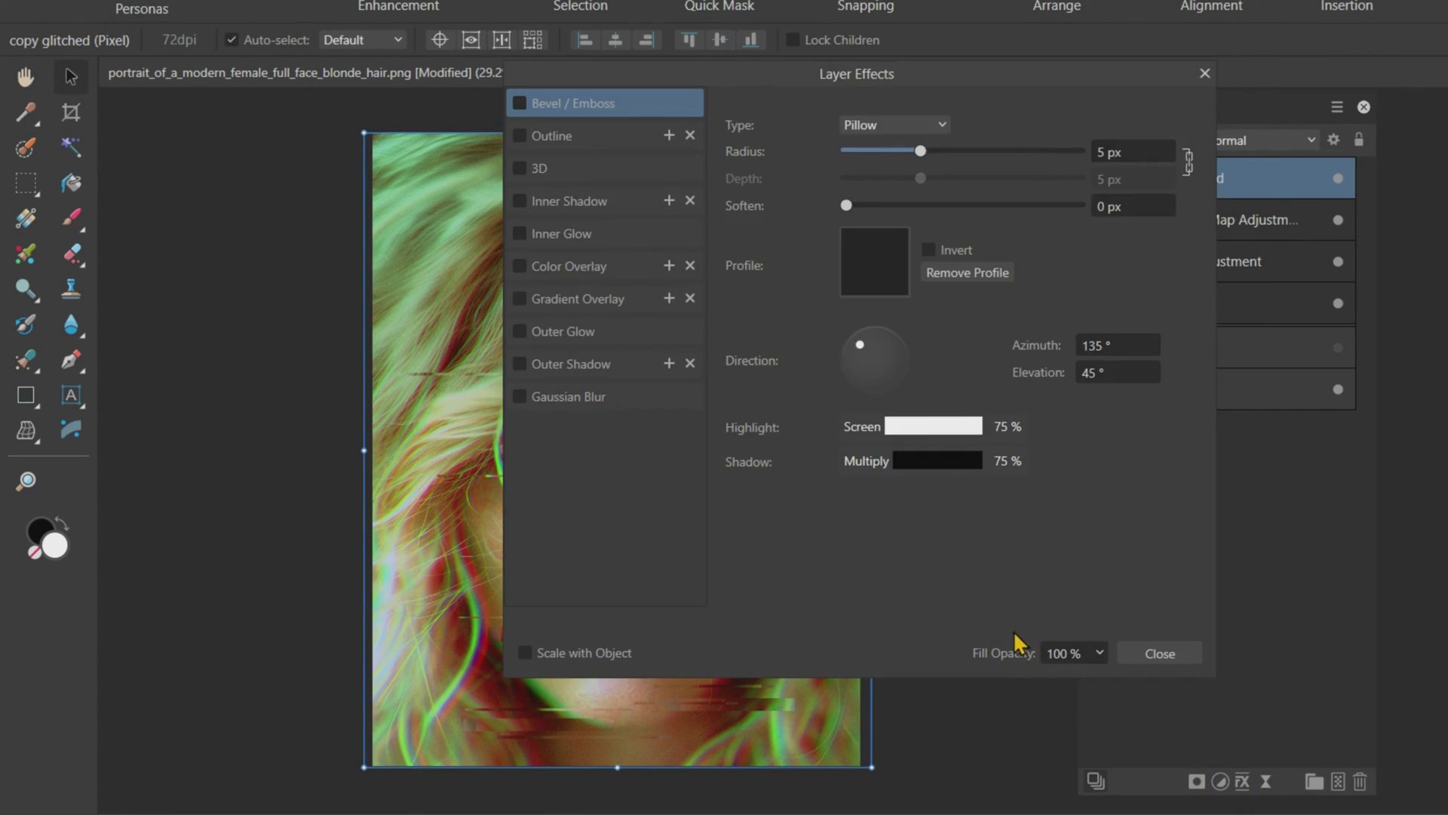
{"action": "left_click_drag", "start_coordinate": [875, 75], "coordinate": [1252, 150]}
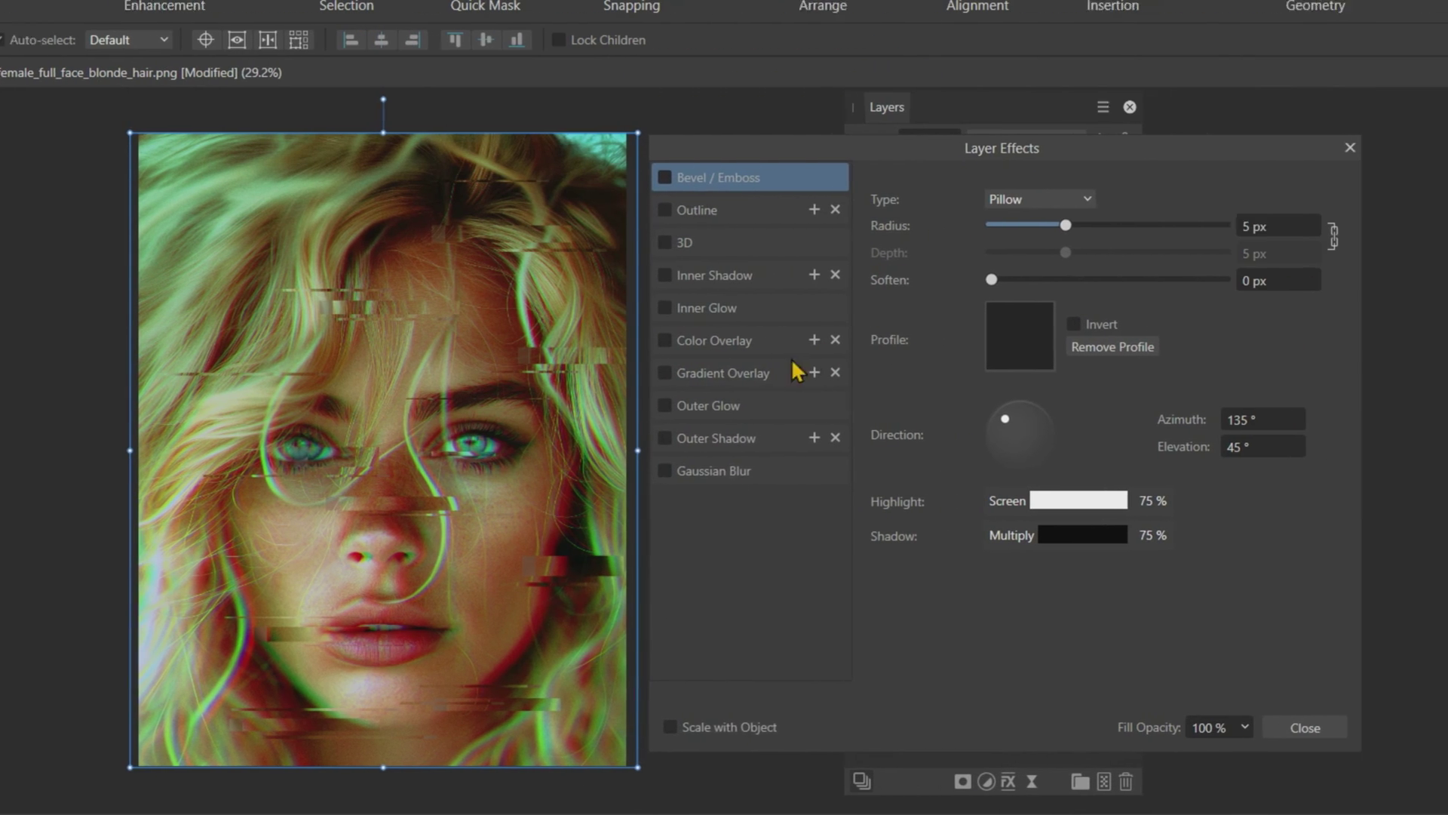
{"action": "left_click", "coordinate": [651, 341]}
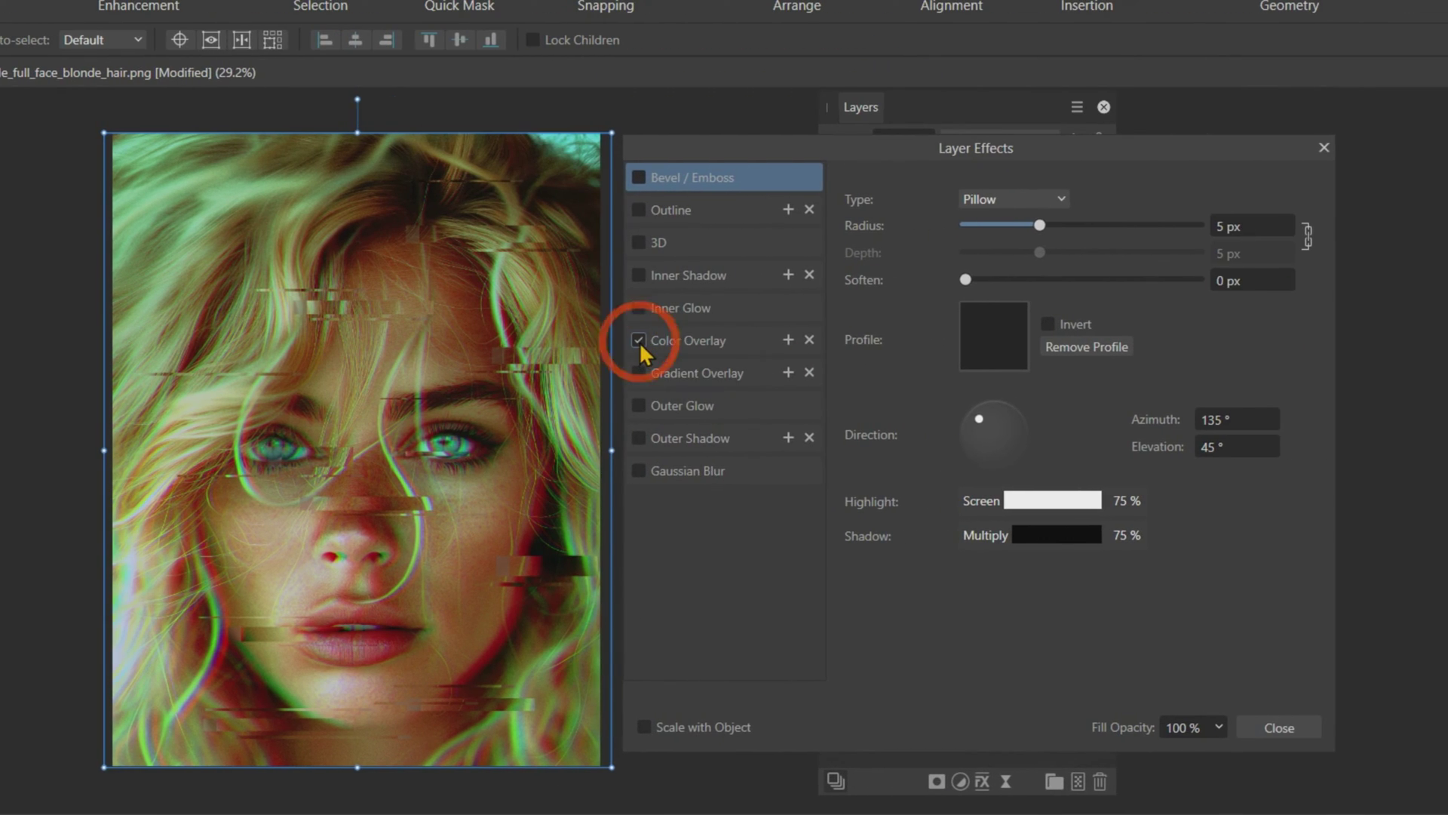
{"action": "left_click", "coordinate": [681, 339]}
- Make the overlay colour pure blue with B at 255
{"action": "left_click", "coordinate": [1017, 224]}
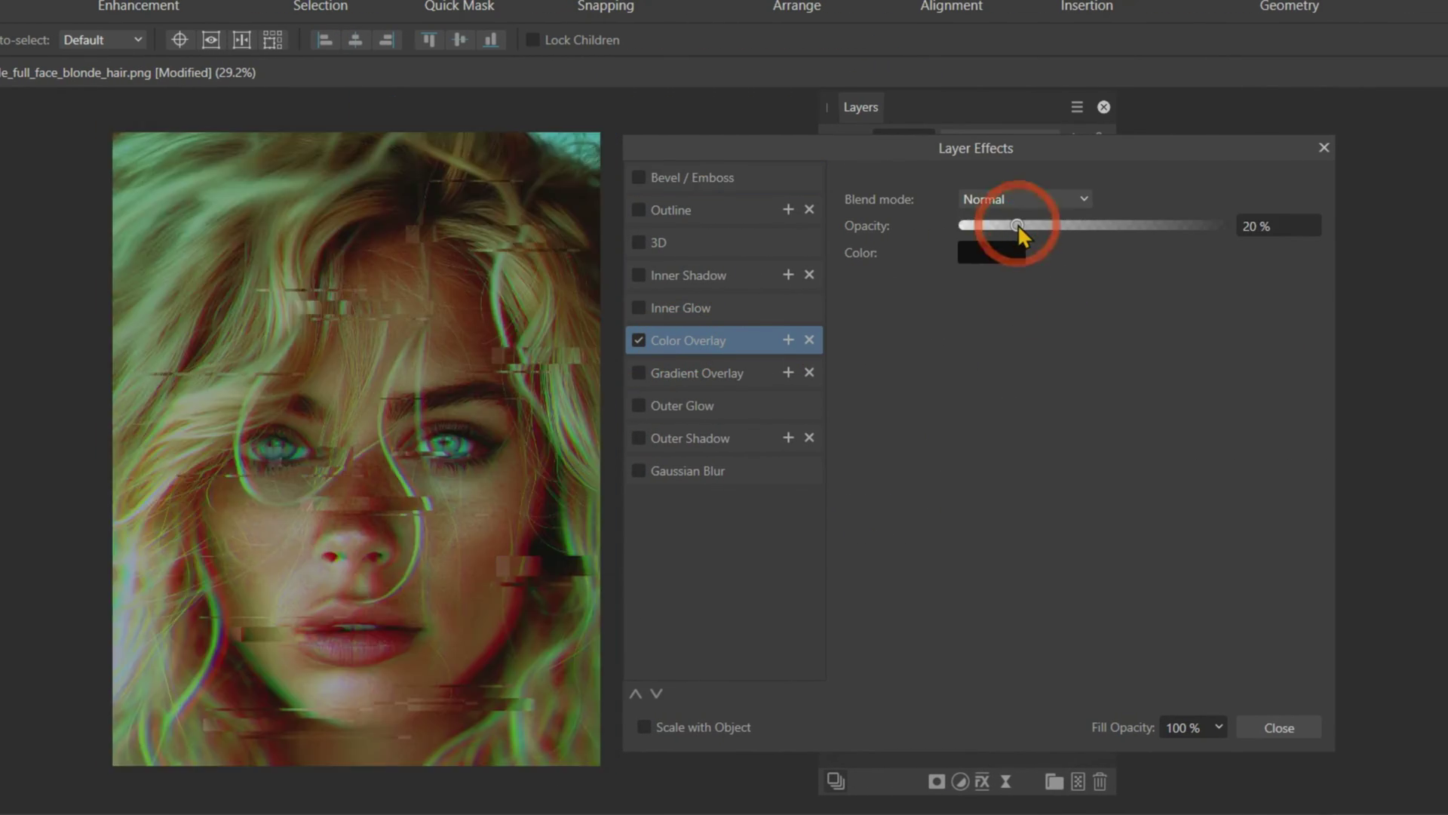
{"action": "left_click", "coordinate": [998, 254]}
{"action": "left_click", "coordinate": [1040, 438]}
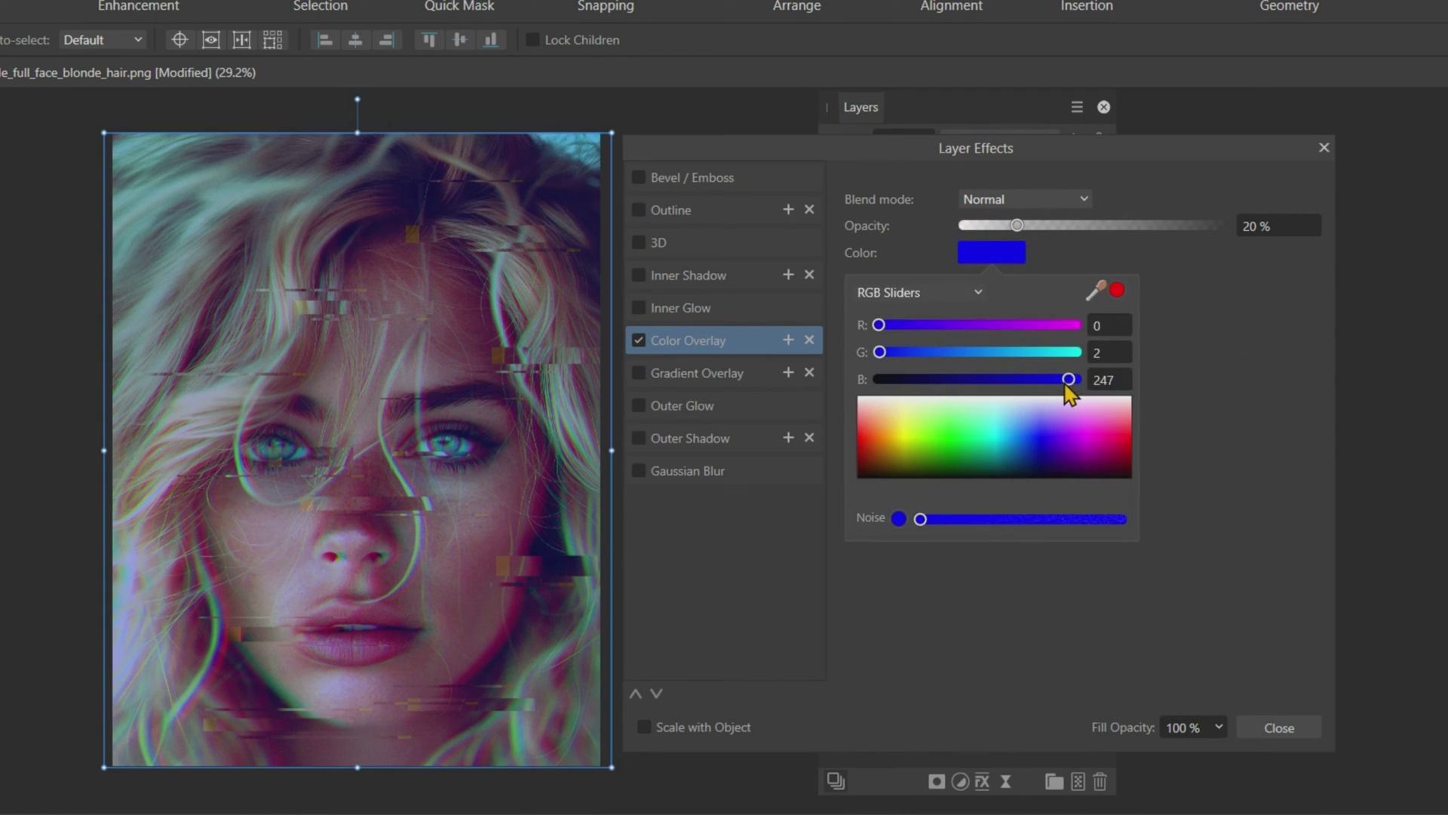
{"action": "left_click_drag", "start_coordinate": [1069, 379], "coordinate": [1077, 378]}
{"action": "left_click", "coordinate": [898, 519]}
{"action": "left_click", "coordinate": [1218, 350]}
- Set the Color Overlay opacity to 10% and close Layer Effects
{"action": "double_click", "coordinate": [1278, 225]}
{"action": "type", "text": "10"}
{"action": "key", "text": "Return"}
{"action": "left_click", "coordinate": [1279, 727]}
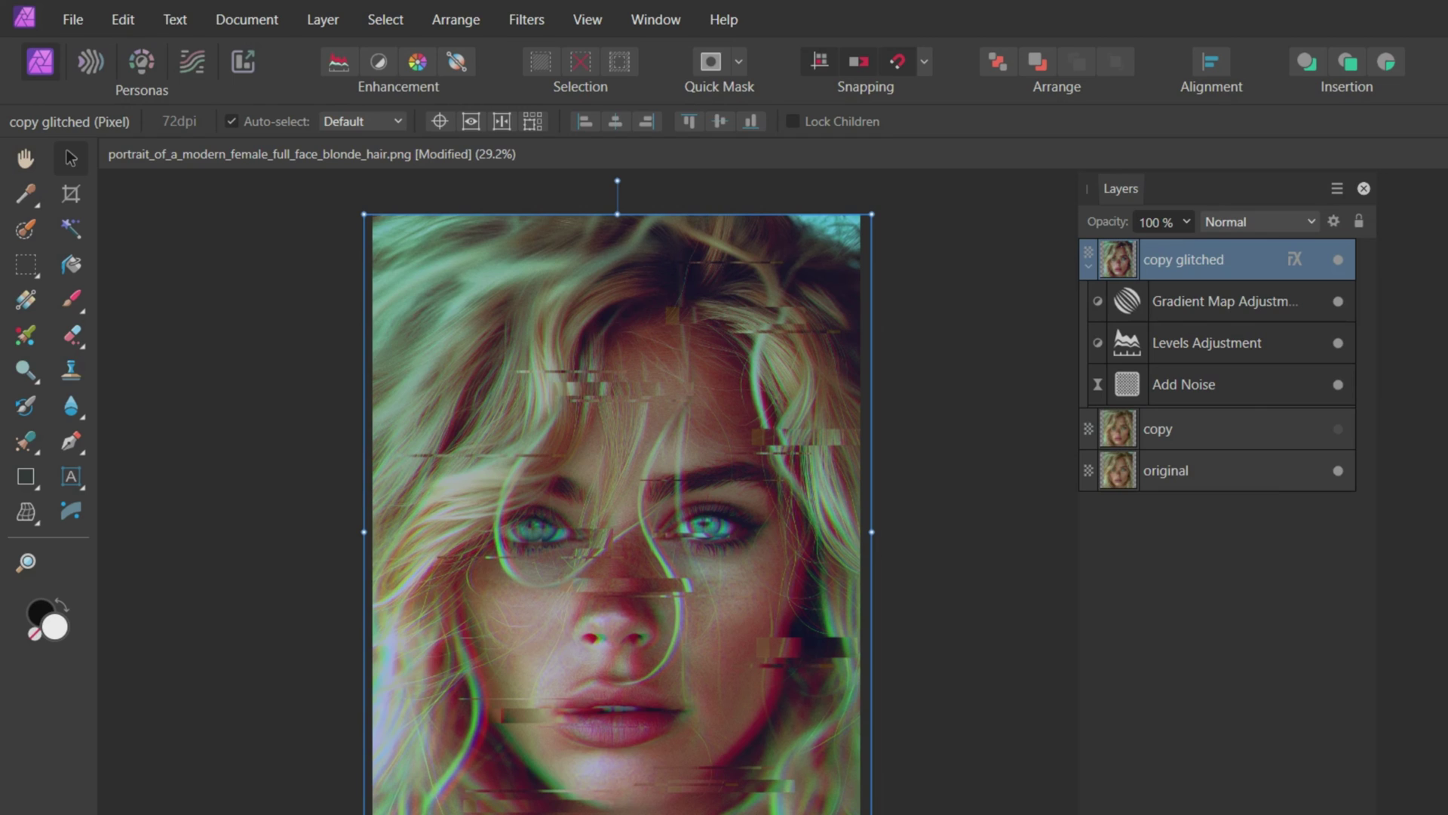
- Place the black glitch texture image and align it to cover the portrait
{"action": "key", "text": "ctrl+d"}
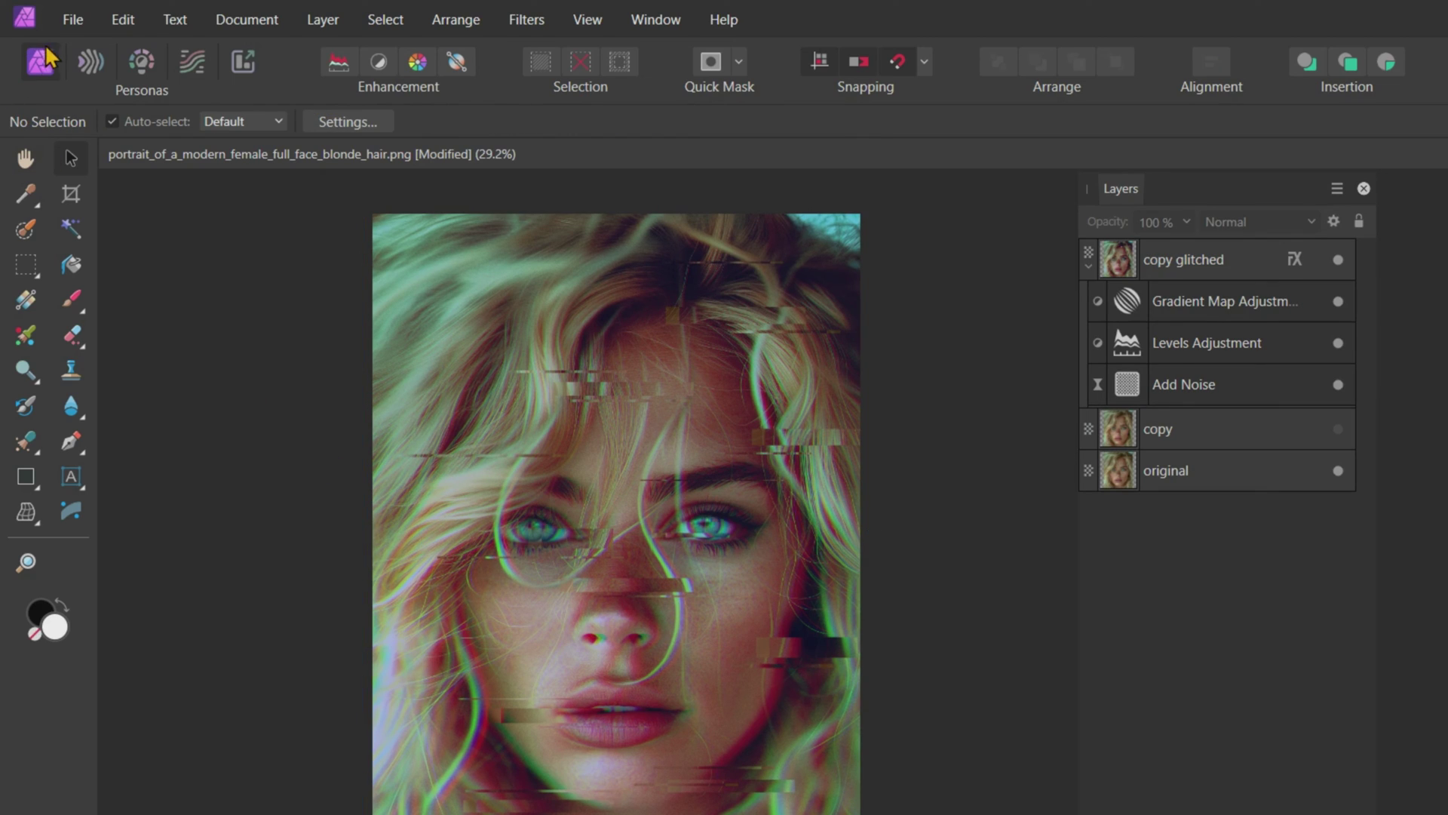
{"action": "left_click", "coordinate": [64, 23]}
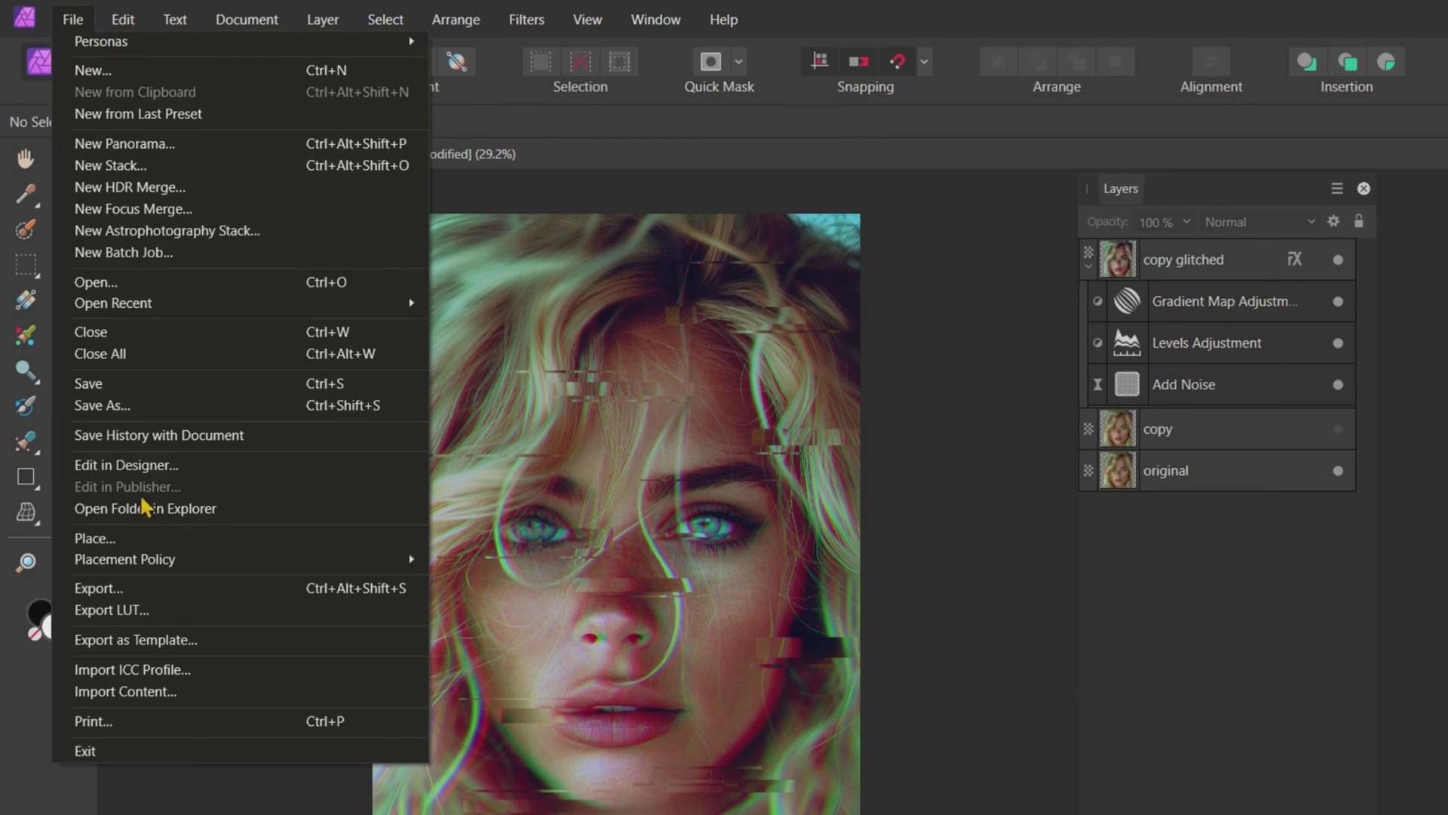
{"action": "left_click", "coordinate": [146, 538]}
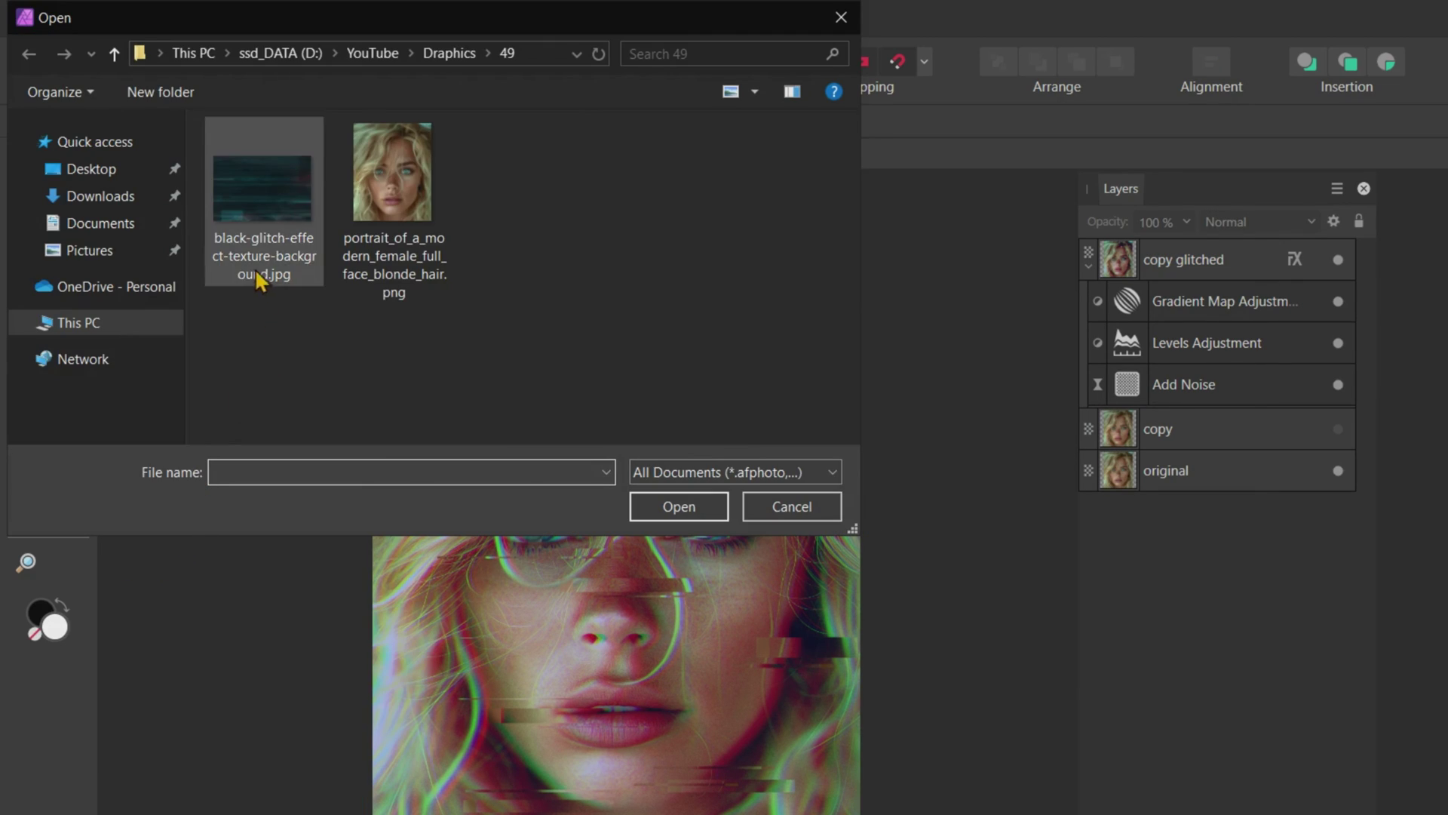
{"action": "left_click", "coordinate": [253, 264]}
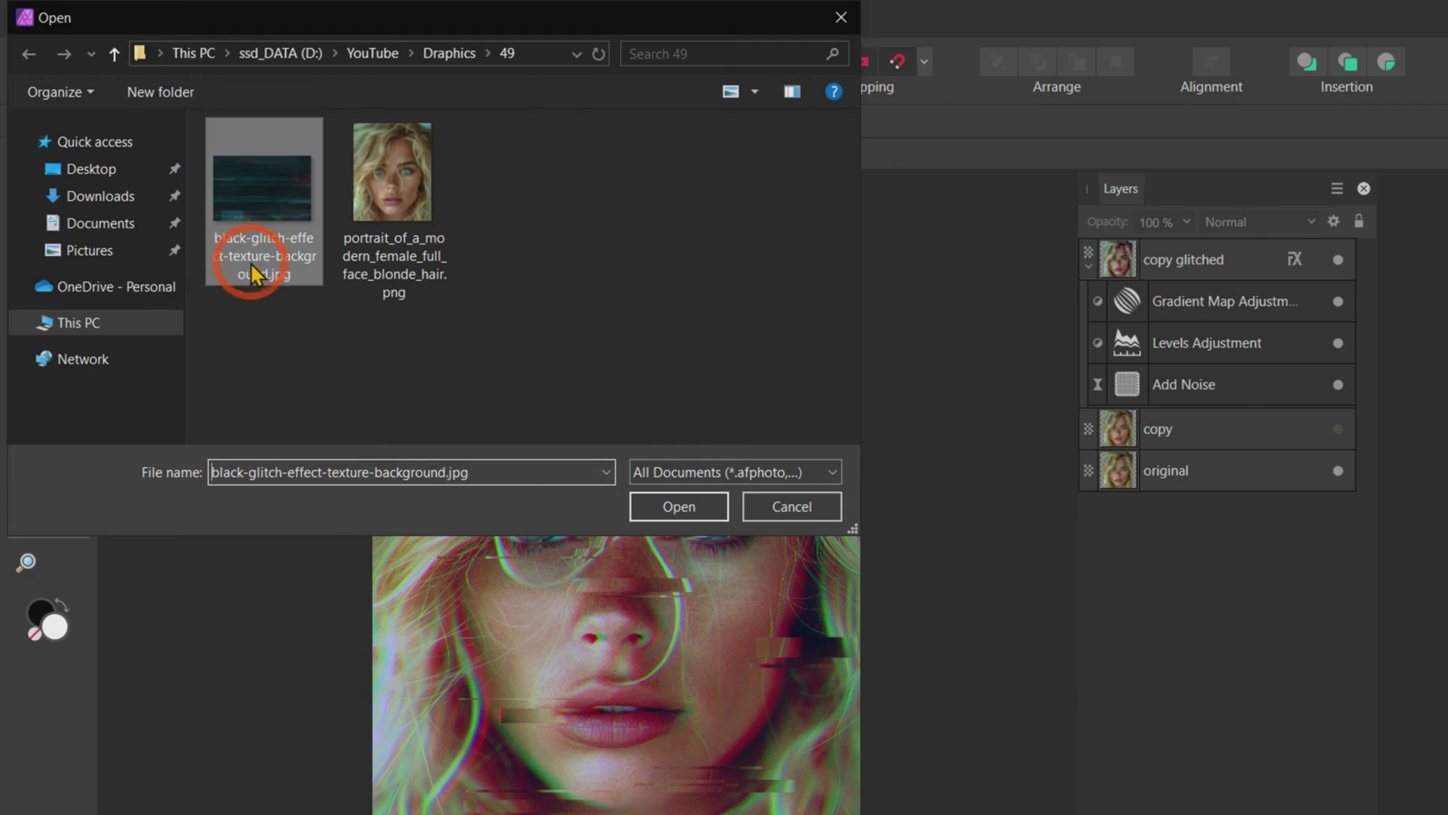
{"action": "left_click", "coordinate": [644, 513]}
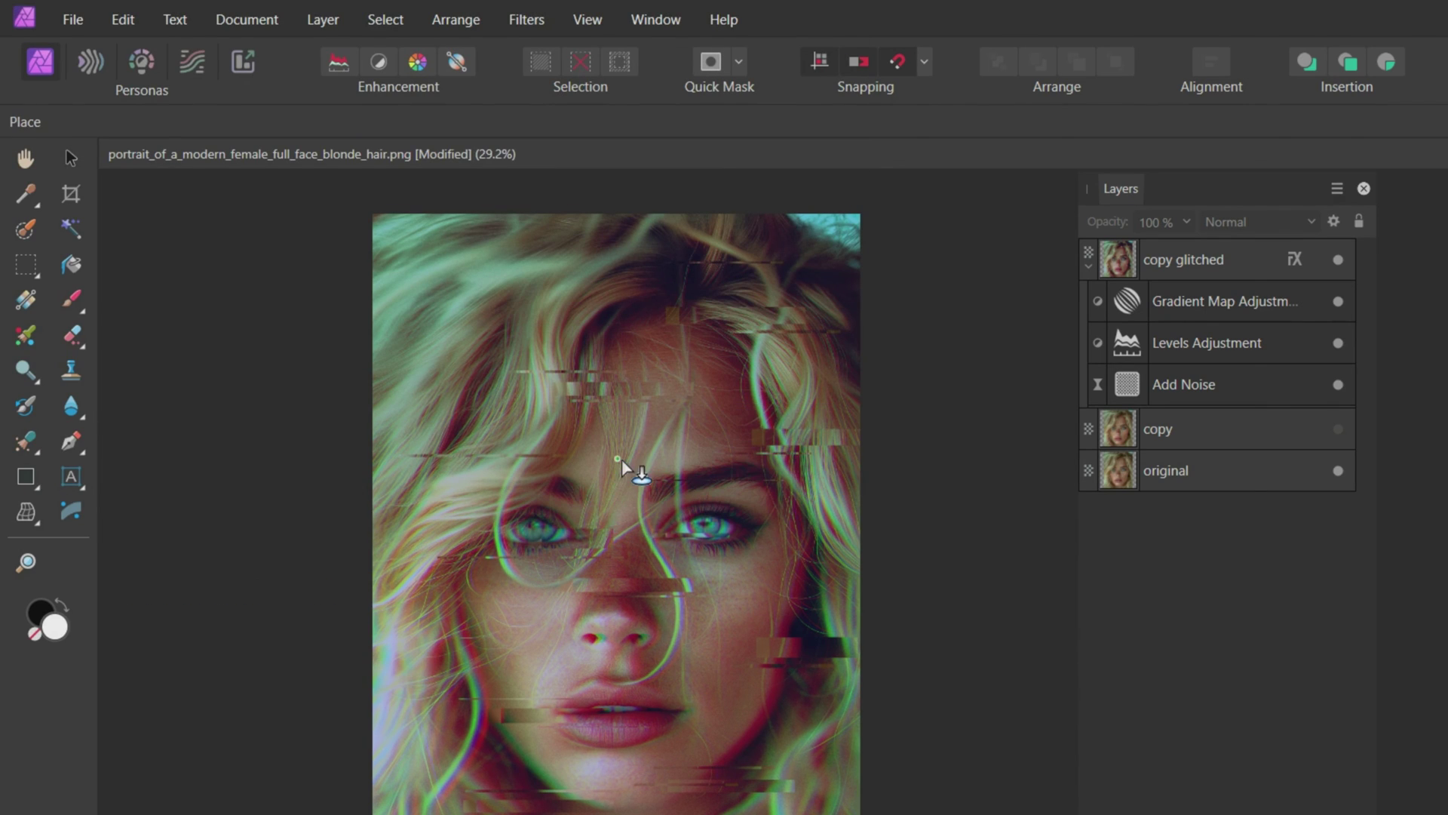
{"action": "left_click", "coordinate": [613, 410]}
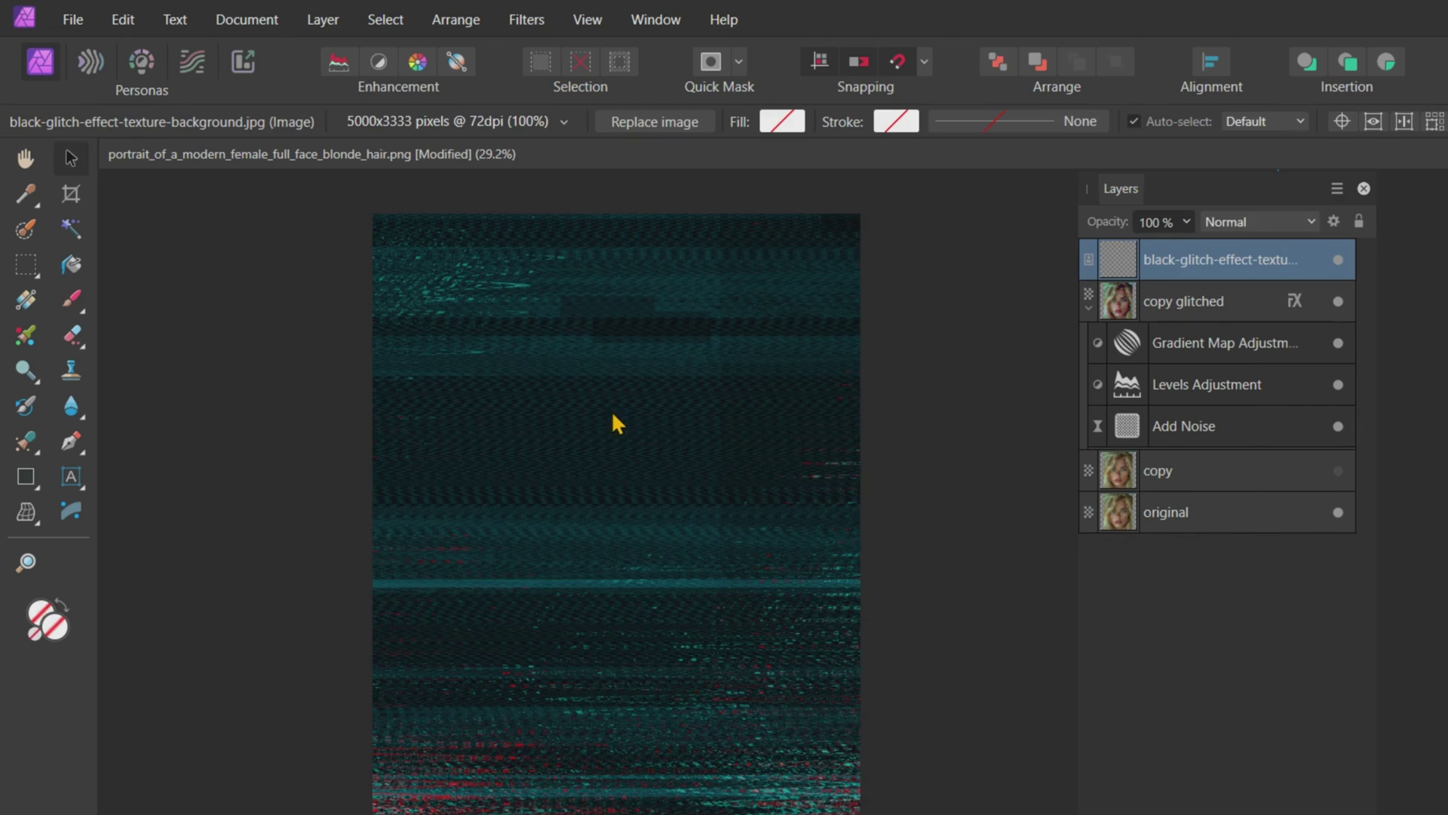
{"action": "scroll", "coordinate": [587, 377], "scroll_direction": "down", "scroll_amount": 5}
{"action": "scroll", "coordinate": [585, 379], "scroll_direction": "up", "scroll_amount": 3}
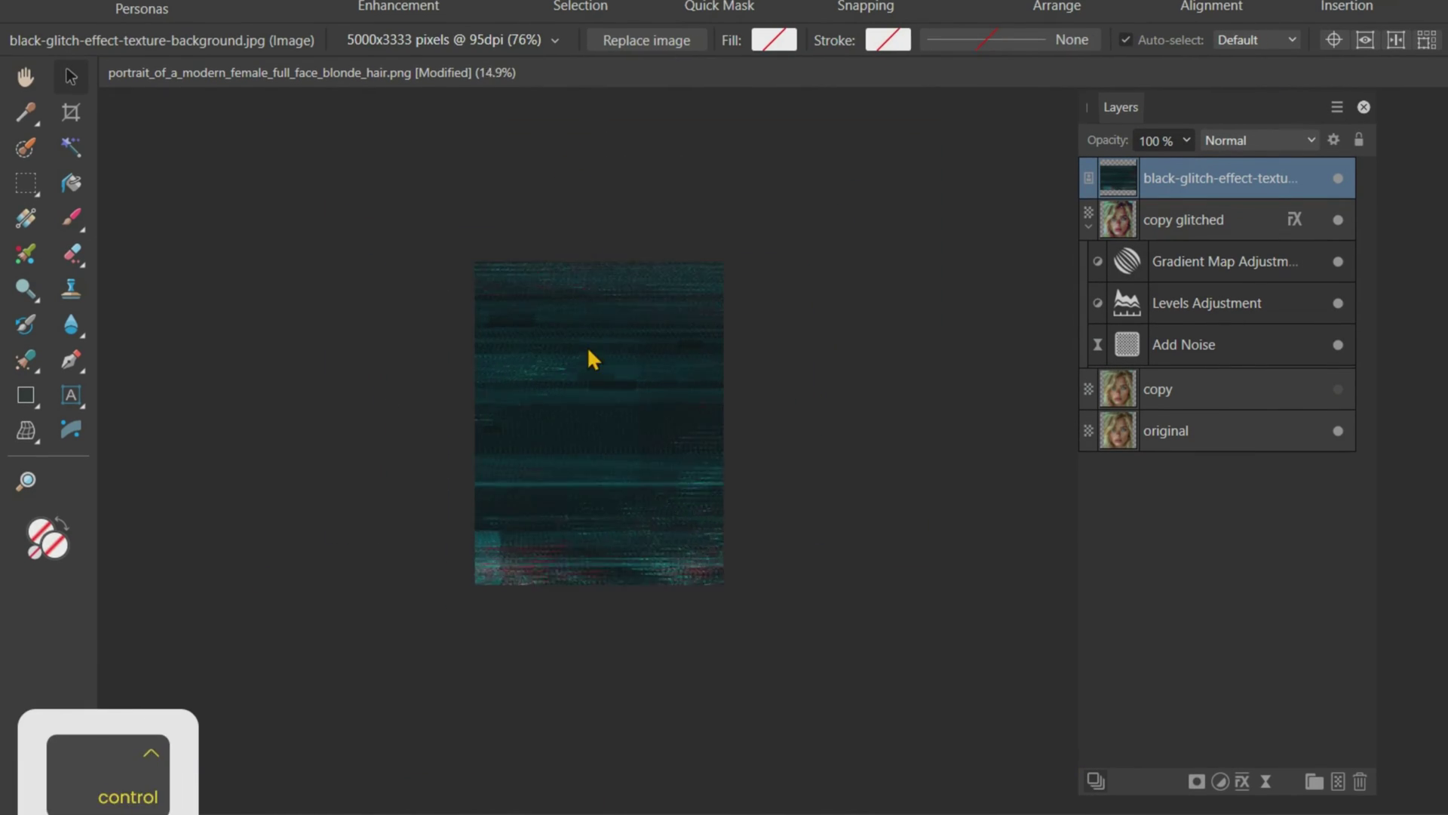
{"action": "left_click_drag", "start_coordinate": [587, 354], "coordinate": [563, 378]}
{"action": "scroll", "coordinate": [663, 373], "scroll_direction": "up", "scroll_amount": 2}
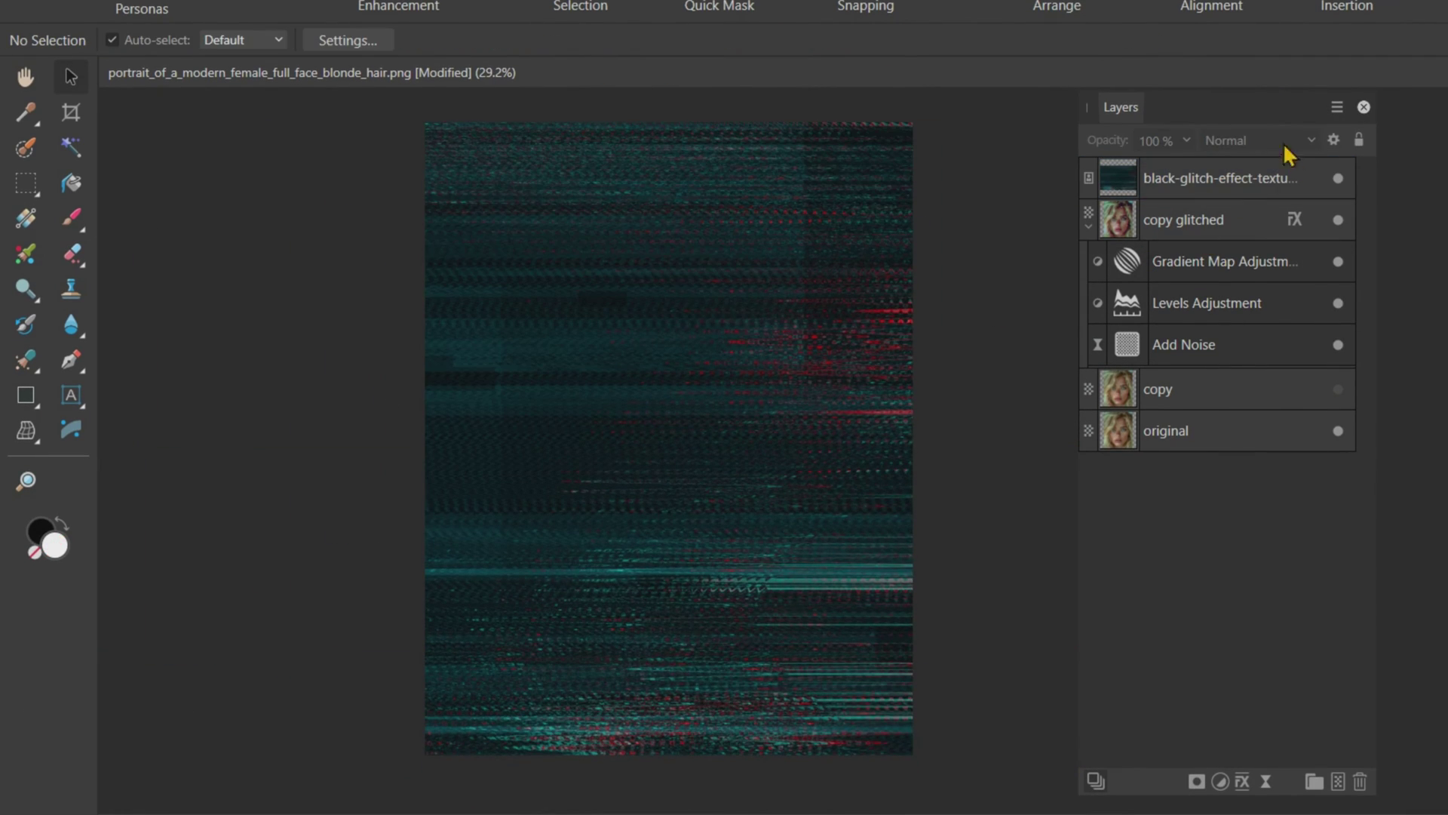
- Blend the glitch texture layer in Screen mode at 65% opacity
{"action": "left_click", "coordinate": [1280, 139]}
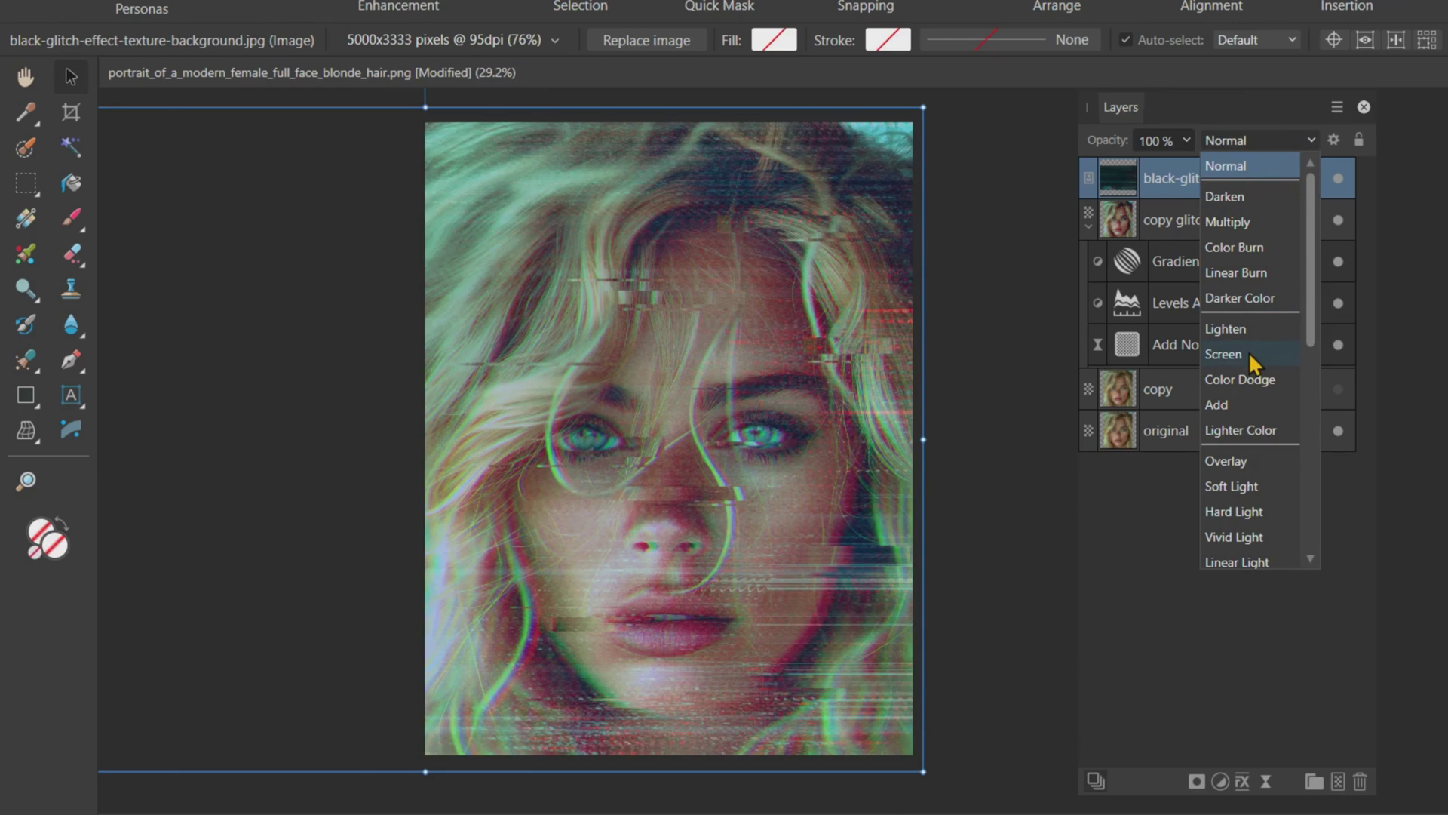
{"action": "left_click", "coordinate": [1225, 353]}
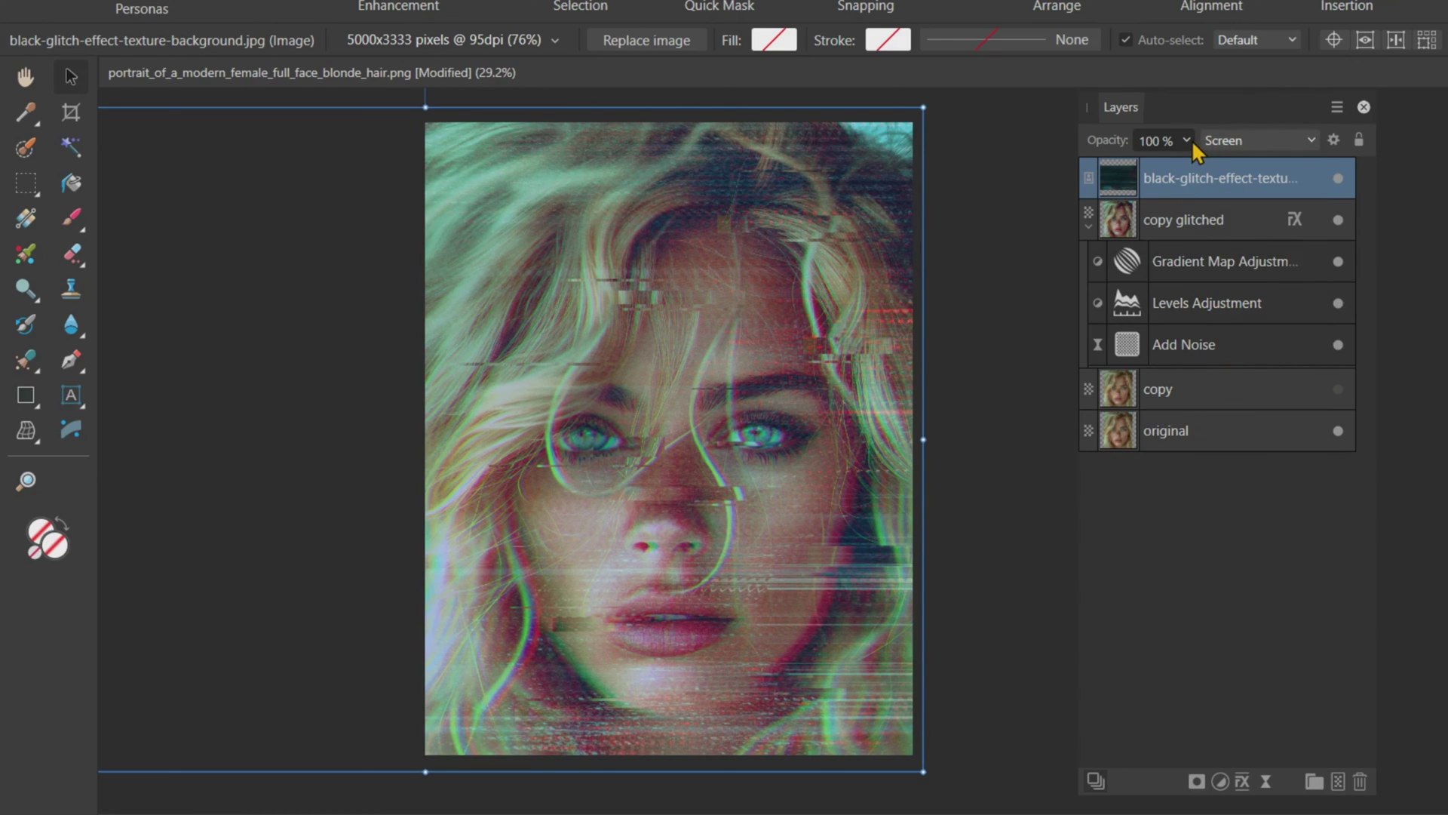
{"action": "left_click", "coordinate": [1170, 141]}
{"action": "type", "text": "65"}
{"action": "key", "text": "Return"}
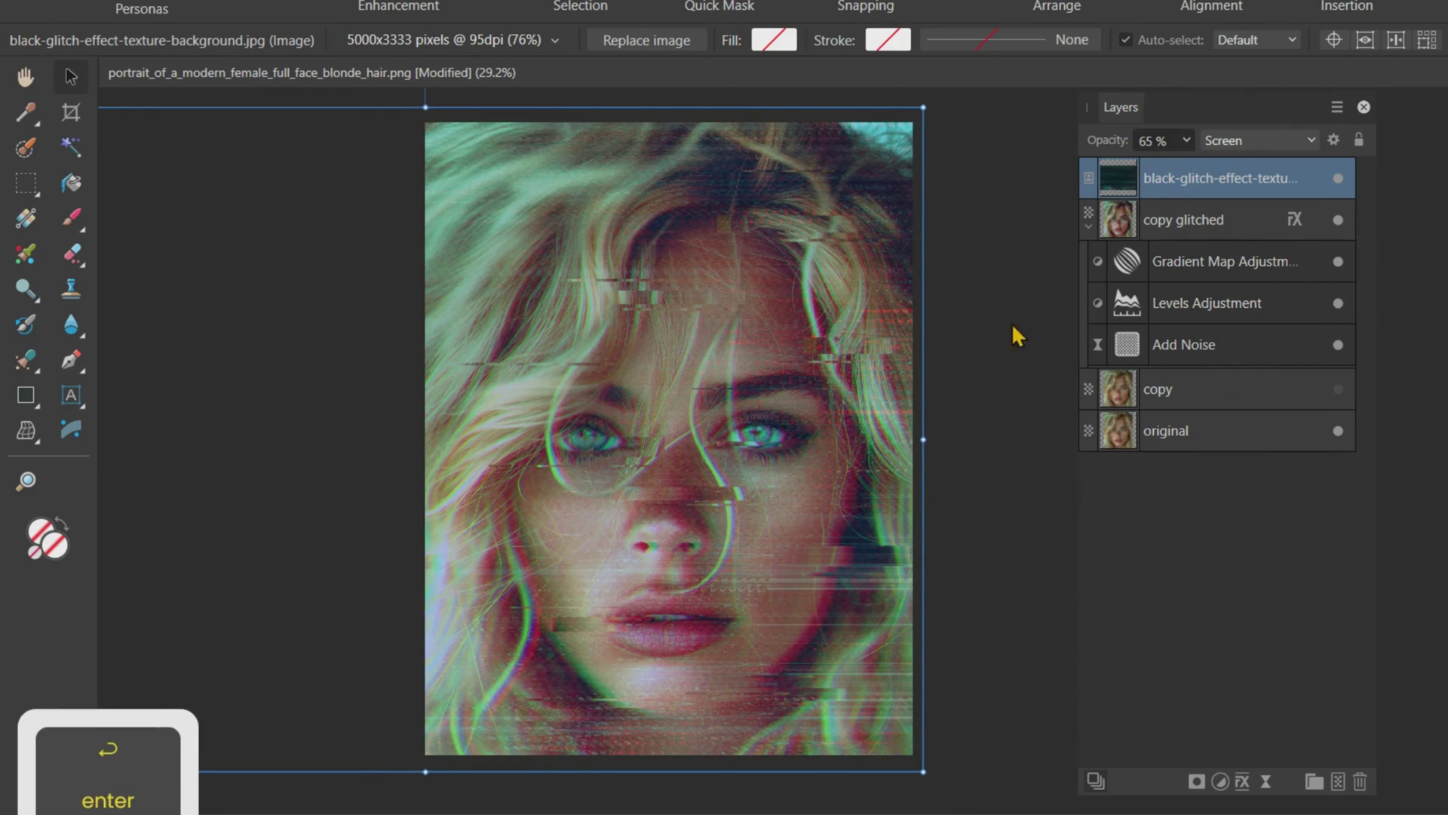
{"action": "left_click", "coordinate": [997, 293]}
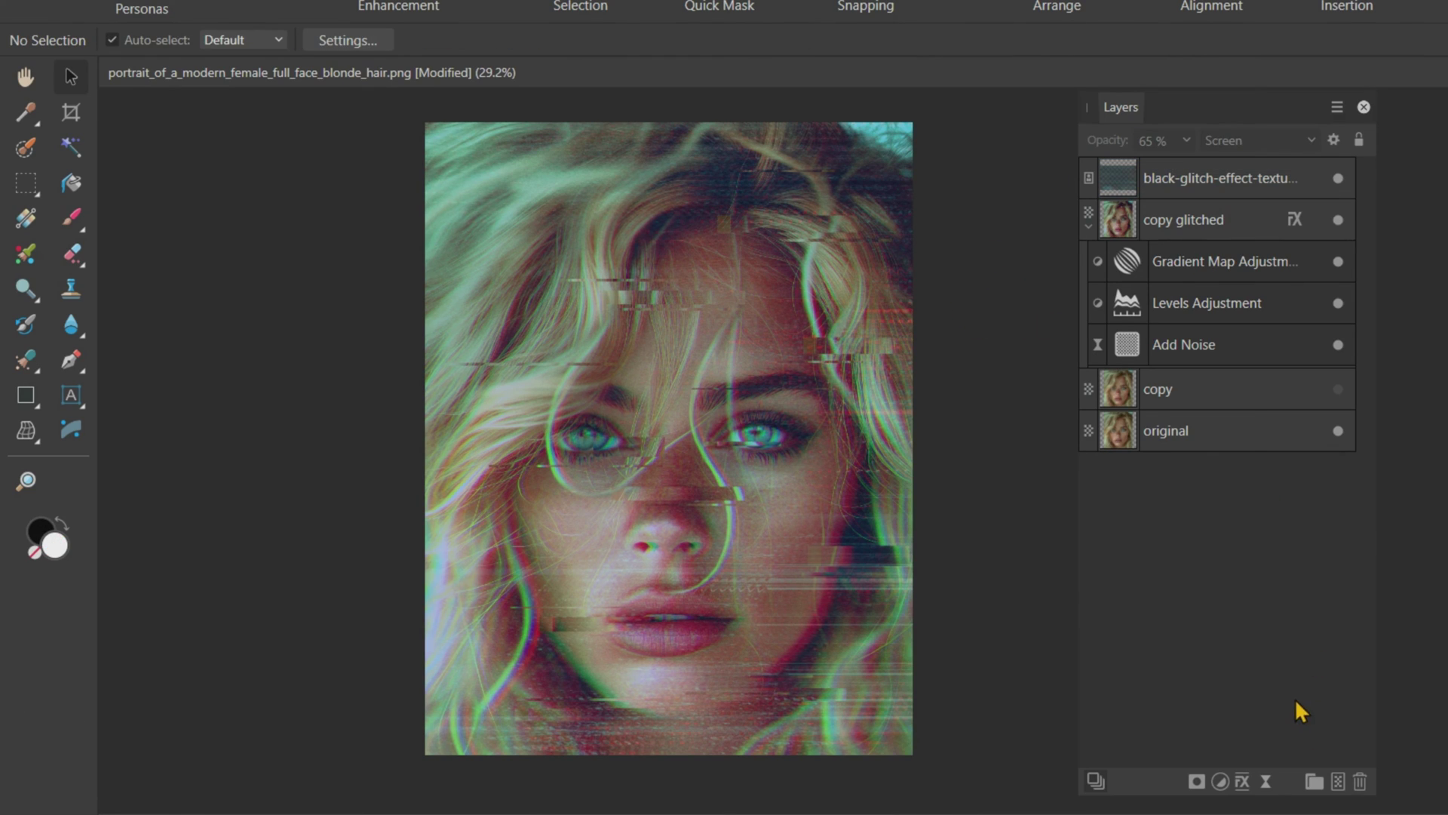
- Add a Brightness / Contrast adjustment with brightness -5% and contrast 29%
{"action": "left_click", "coordinate": [1220, 781]}
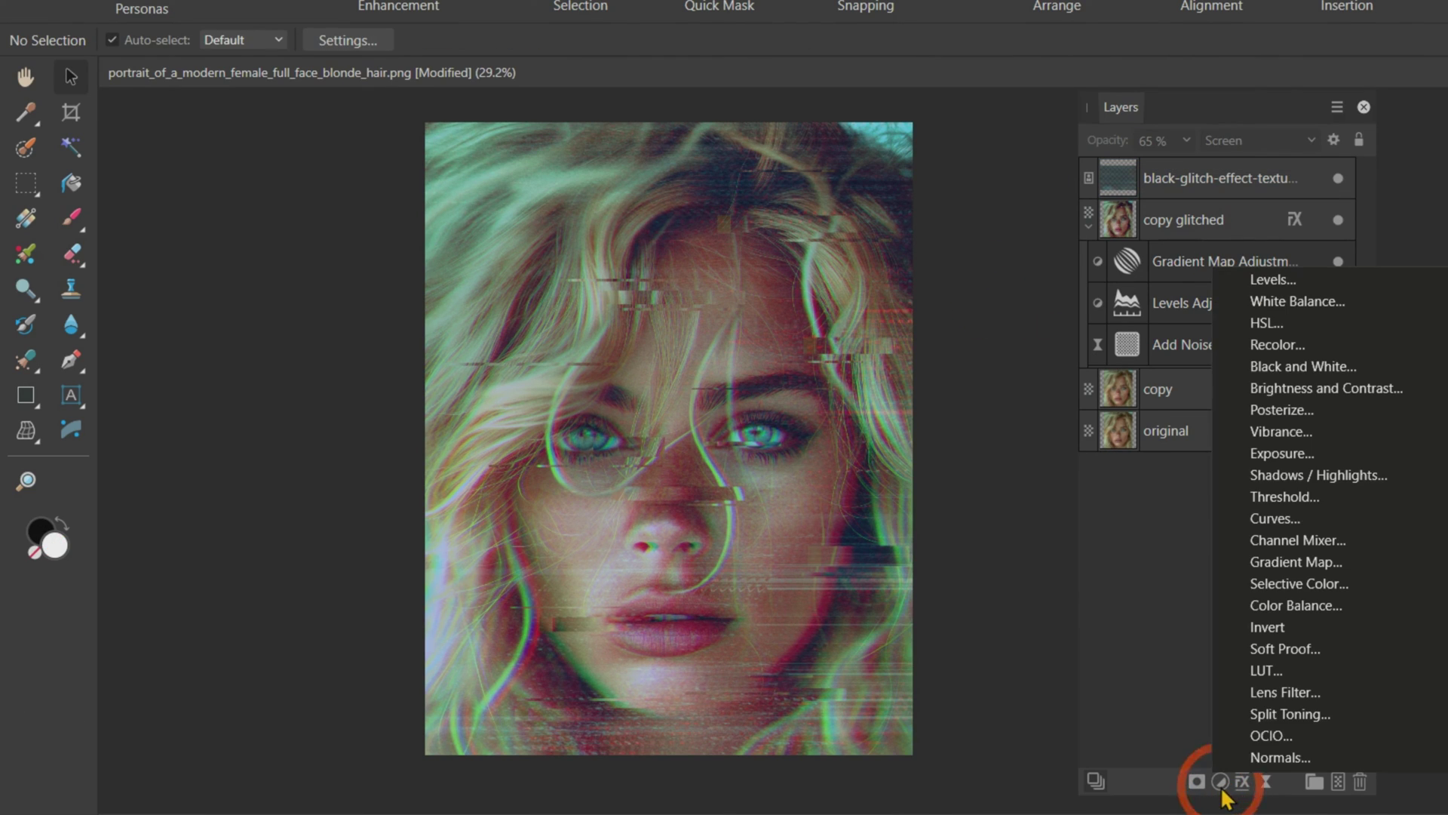
{"action": "key", "text": "Escape"}
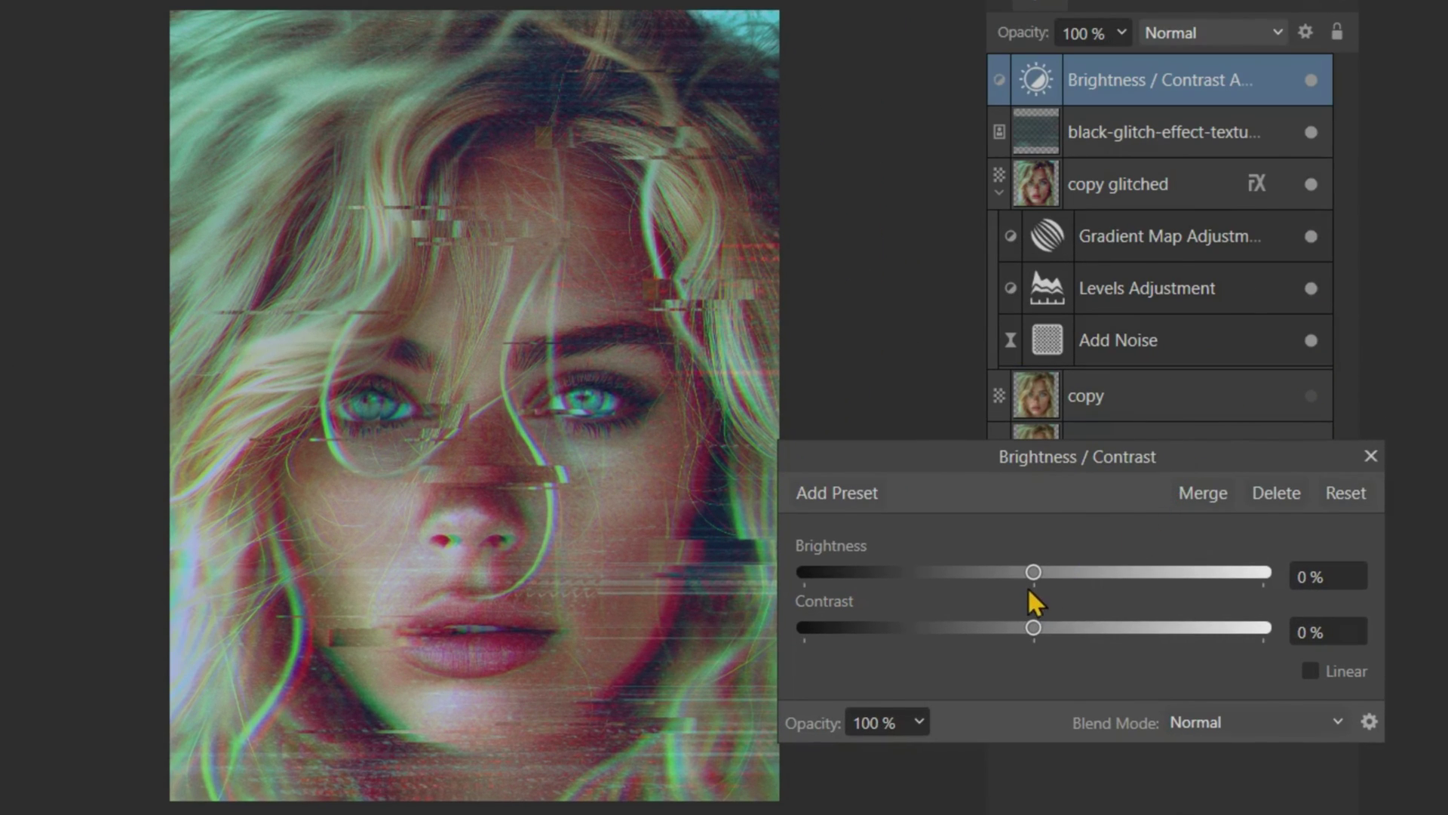
{"action": "left_click_drag", "start_coordinate": [988, 574], "coordinate": [941, 573]}
{"action": "left_click_drag", "start_coordinate": [1003, 627], "coordinate": [1133, 629]}
{"action": "left_click_drag", "start_coordinate": [943, 573], "coordinate": [1033, 573]}
{"action": "left_click_drag", "start_coordinate": [1131, 628], "coordinate": [1091, 631]}
{"action": "mouse_move", "coordinate": [1053, 577]}
{"action": "left_mouse_down"}
{"action": "mouse_move", "coordinate": [1016, 580]}
{"action": "mouse_move", "coordinate": [1029, 582]}
{"action": "left_mouse_up"}
{"action": "left_click", "coordinate": [1370, 456]}
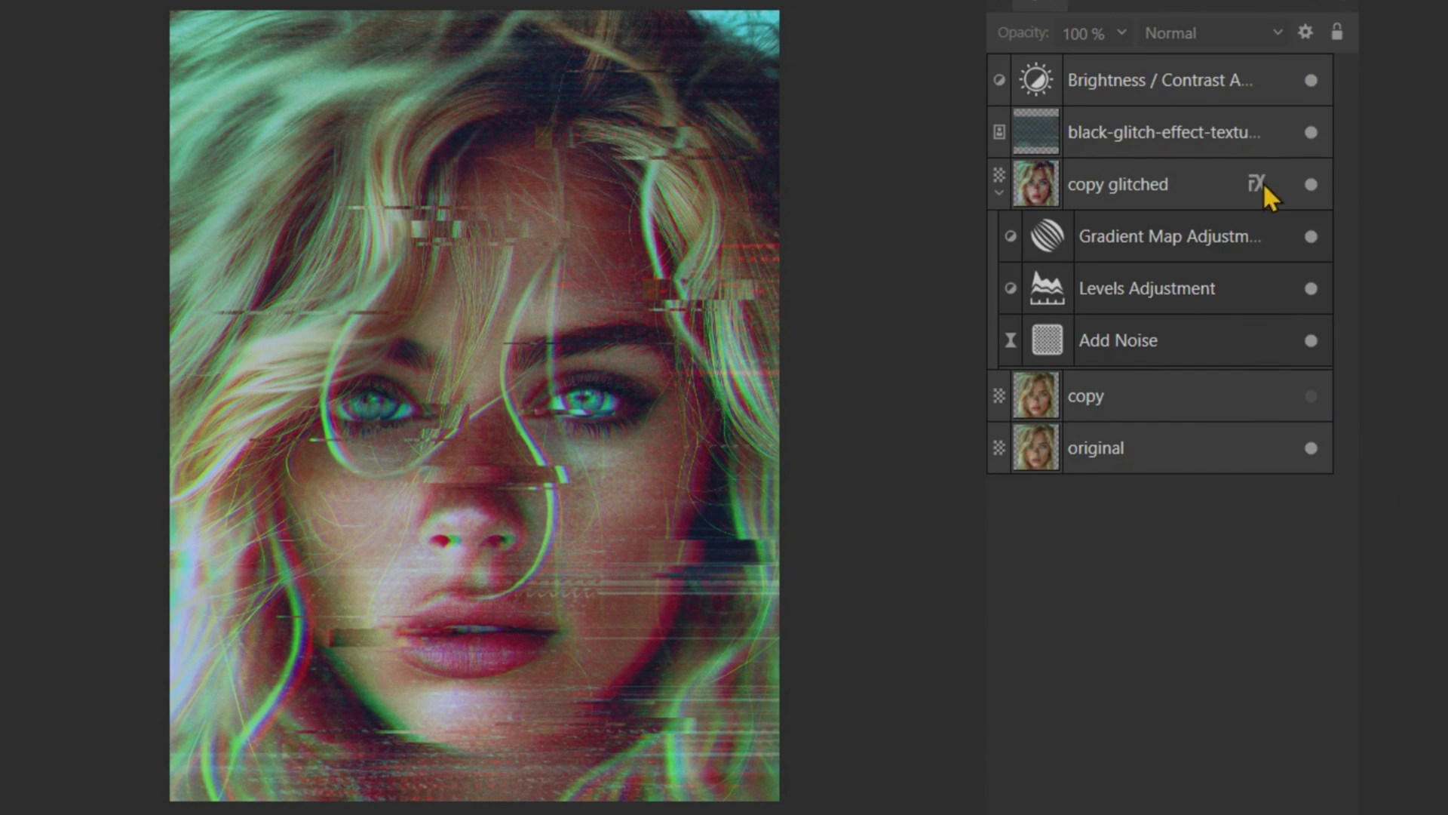
- Raise the copy glitched layer's blue Color Overlay opacity to 16%
{"action": "left_click", "coordinate": [1257, 183]}
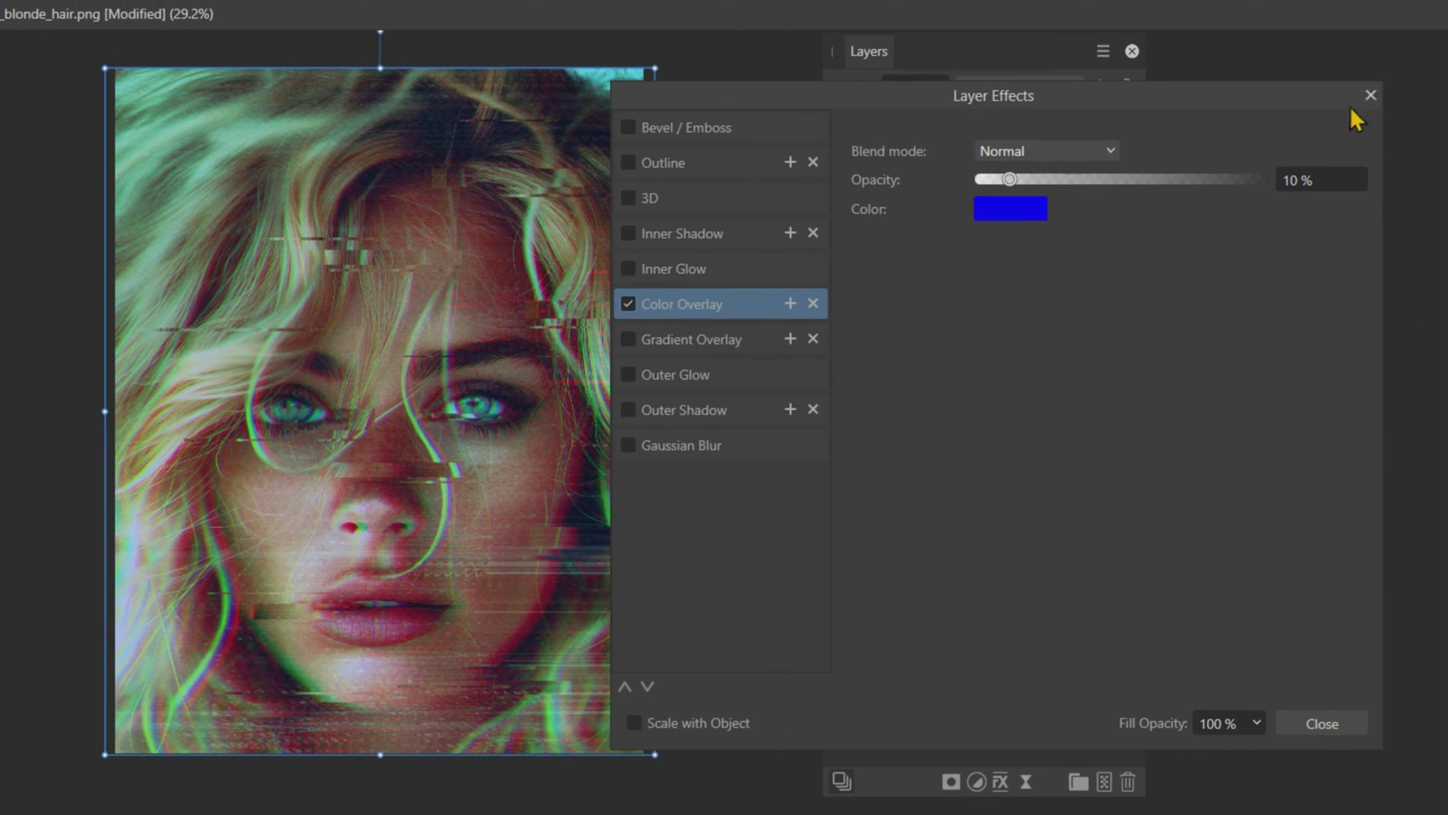
{"action": "mouse_move", "coordinate": [1011, 179]}
{"action": "left_mouse_down"}
{"action": "mouse_move", "coordinate": [1042, 179]}
{"action": "mouse_move", "coordinate": [1029, 182]}
{"action": "left_mouse_up"}
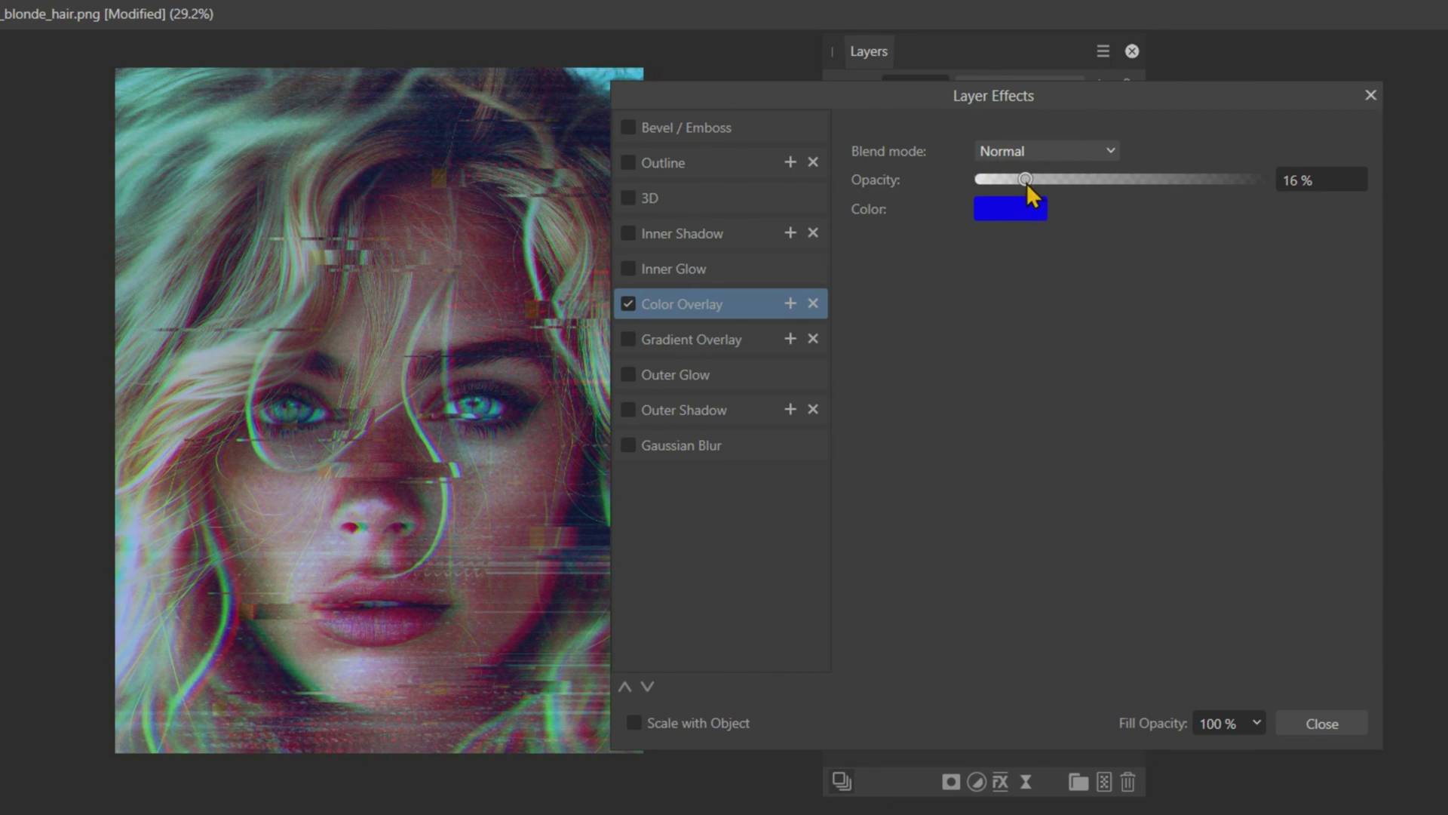
{"action": "left_click", "coordinate": [1374, 97]}
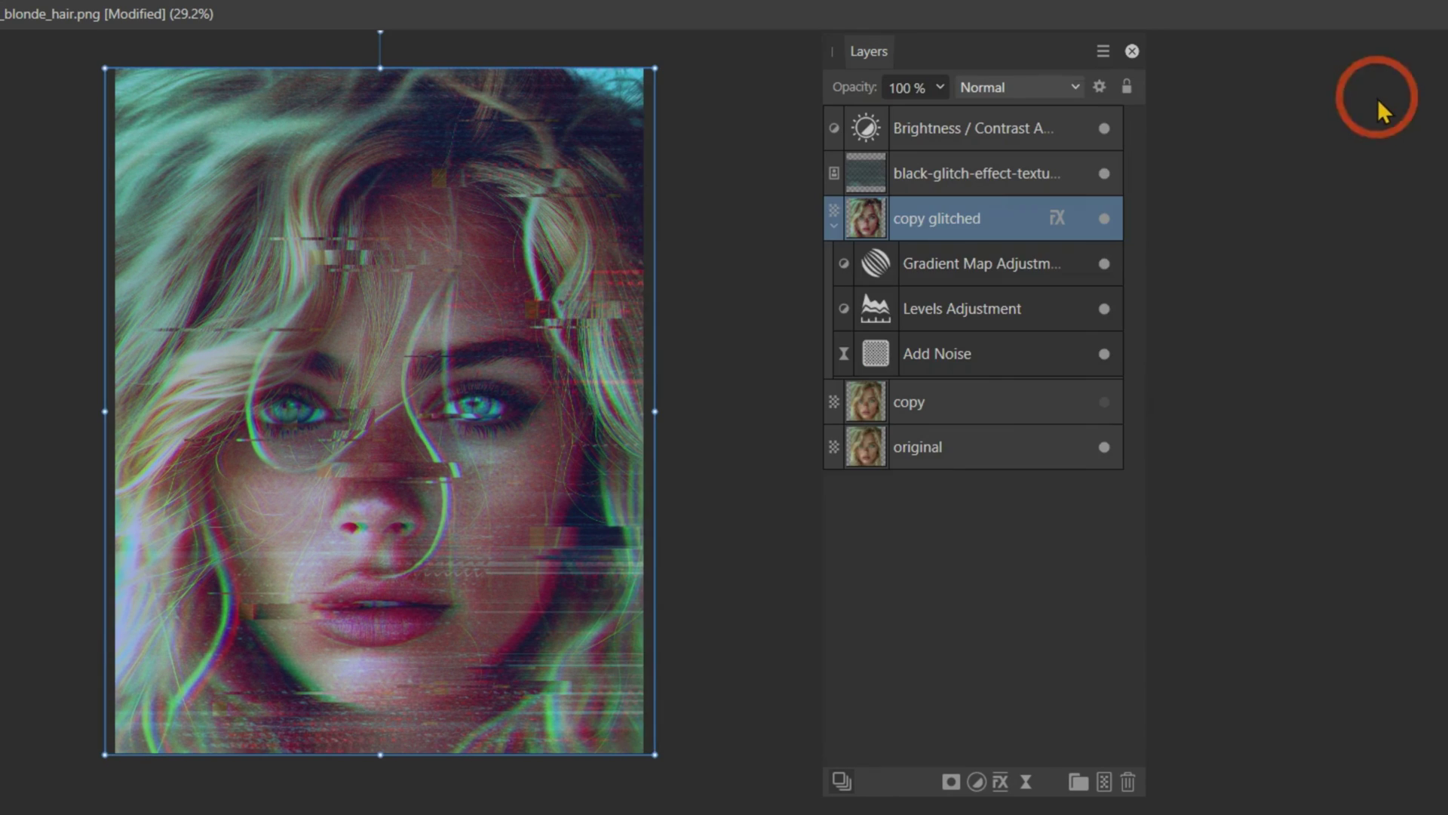
{"action": "left_click", "coordinate": [1315, 223]}
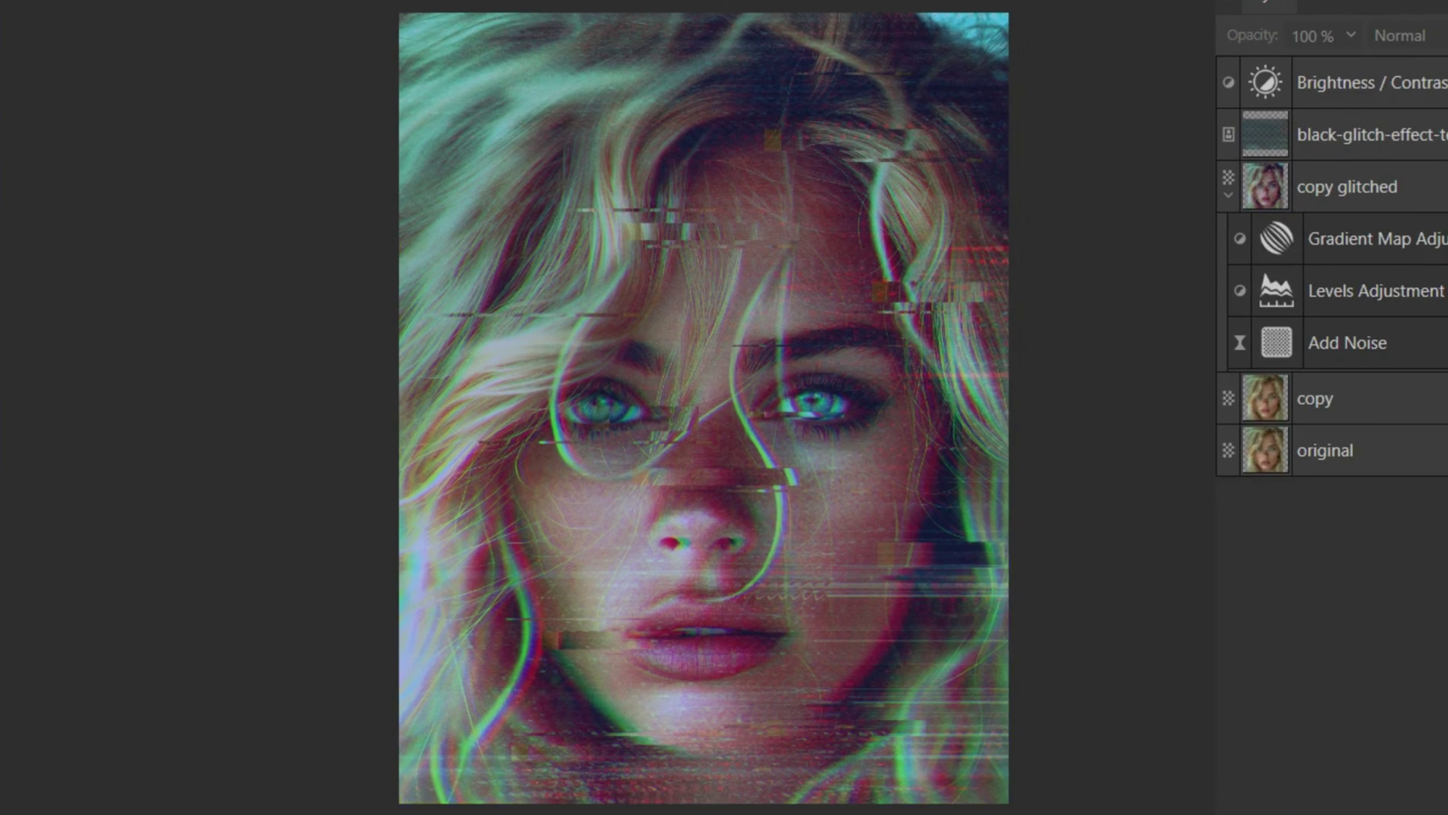